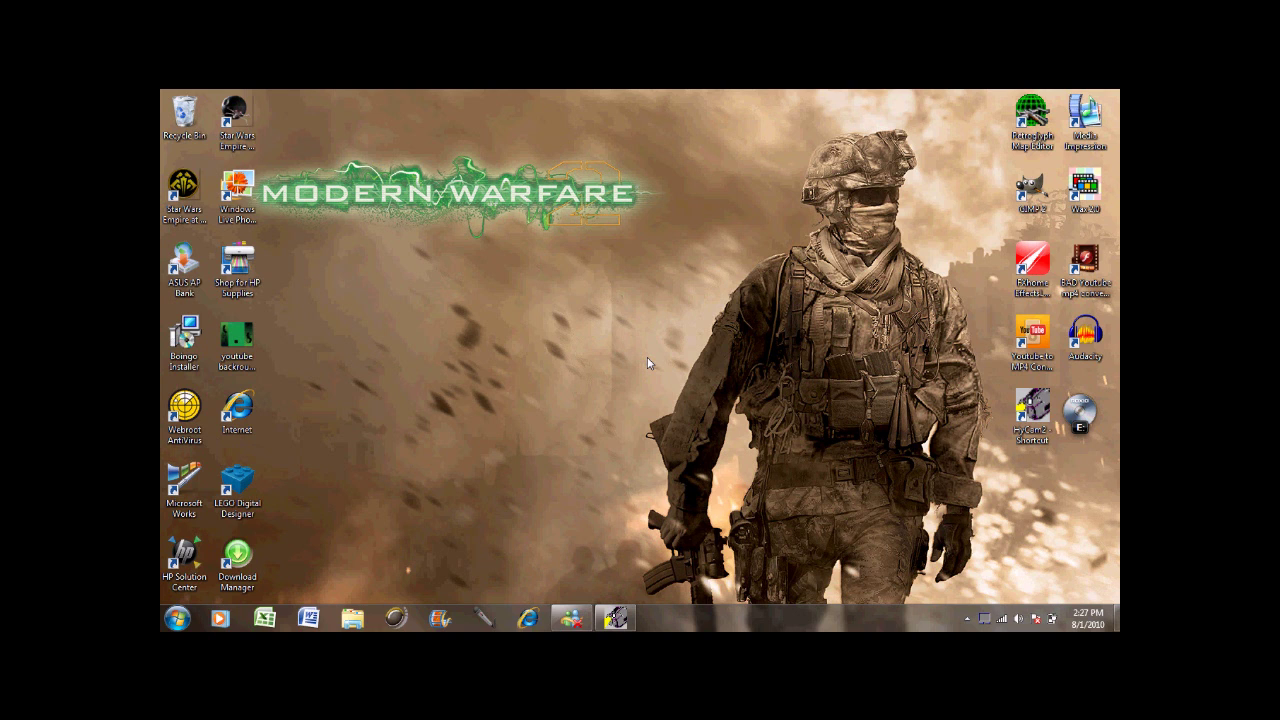
# Launch Internet Explorer and go to YouTube from the Favorites bar.
pyautogui.doubleClick(237, 408)
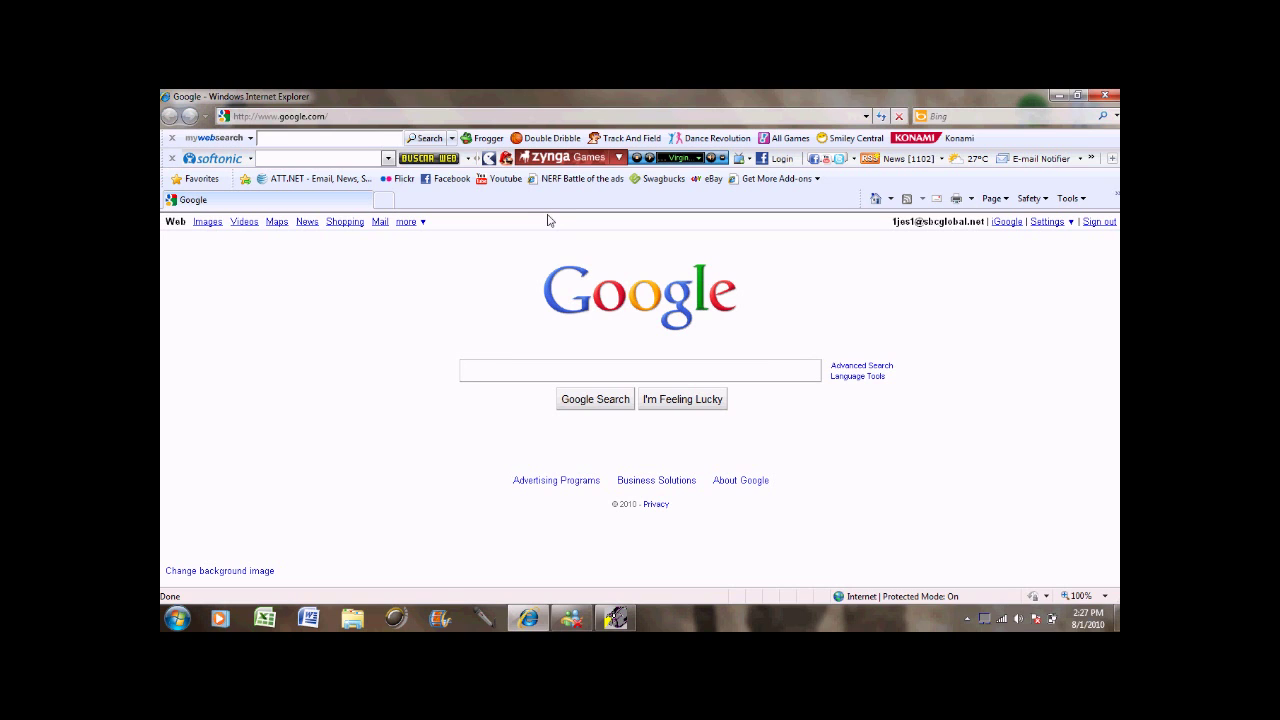
pyautogui.click(503, 178)
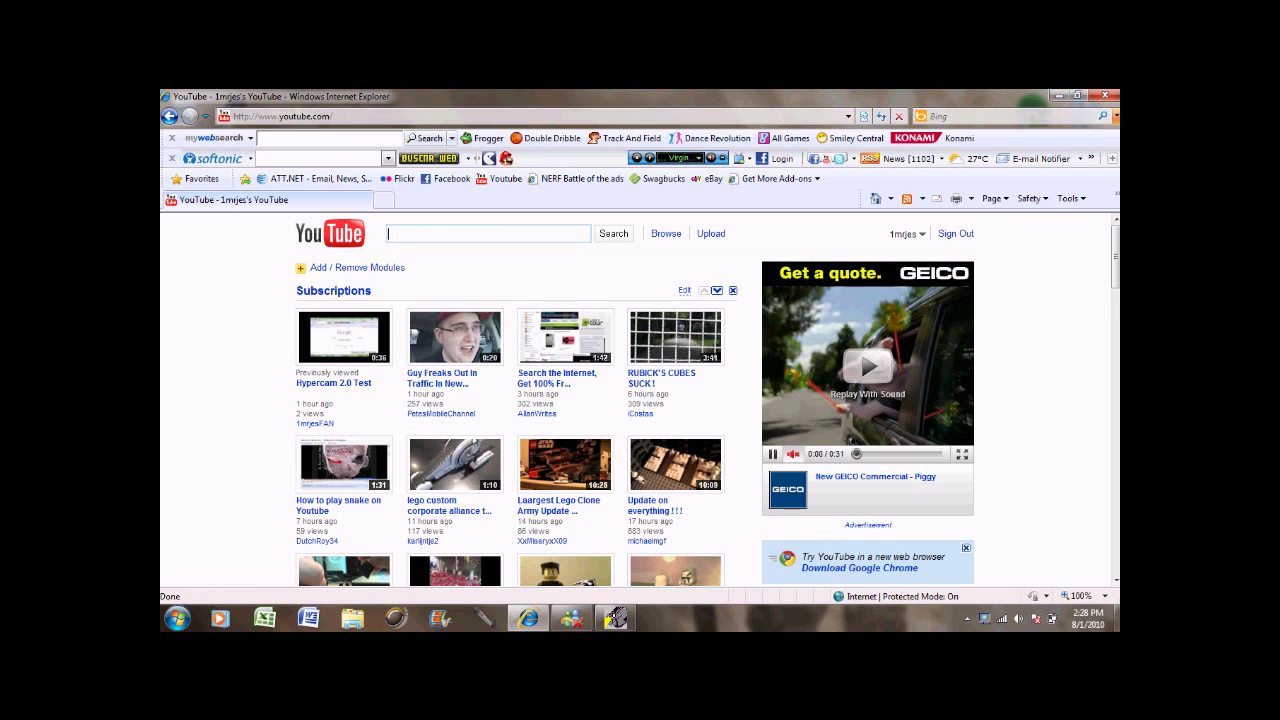
# Look over the subscriptions feed, then sign out of the current account.
pyautogui.moveTo(1117, 273)
pyautogui.mouseDown()
pyautogui.moveTo(1117, 291)
pyautogui.moveTo(1117, 273)
pyautogui.mouseUp()
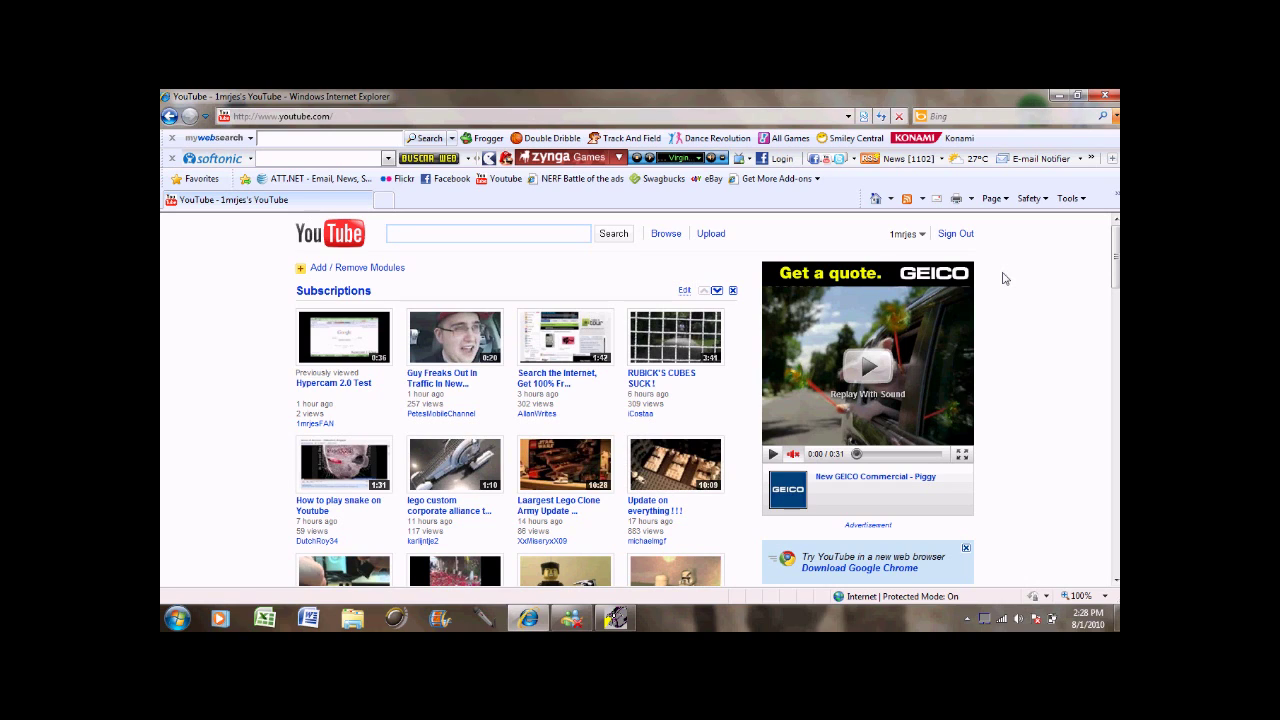
pyautogui.click(966, 238)
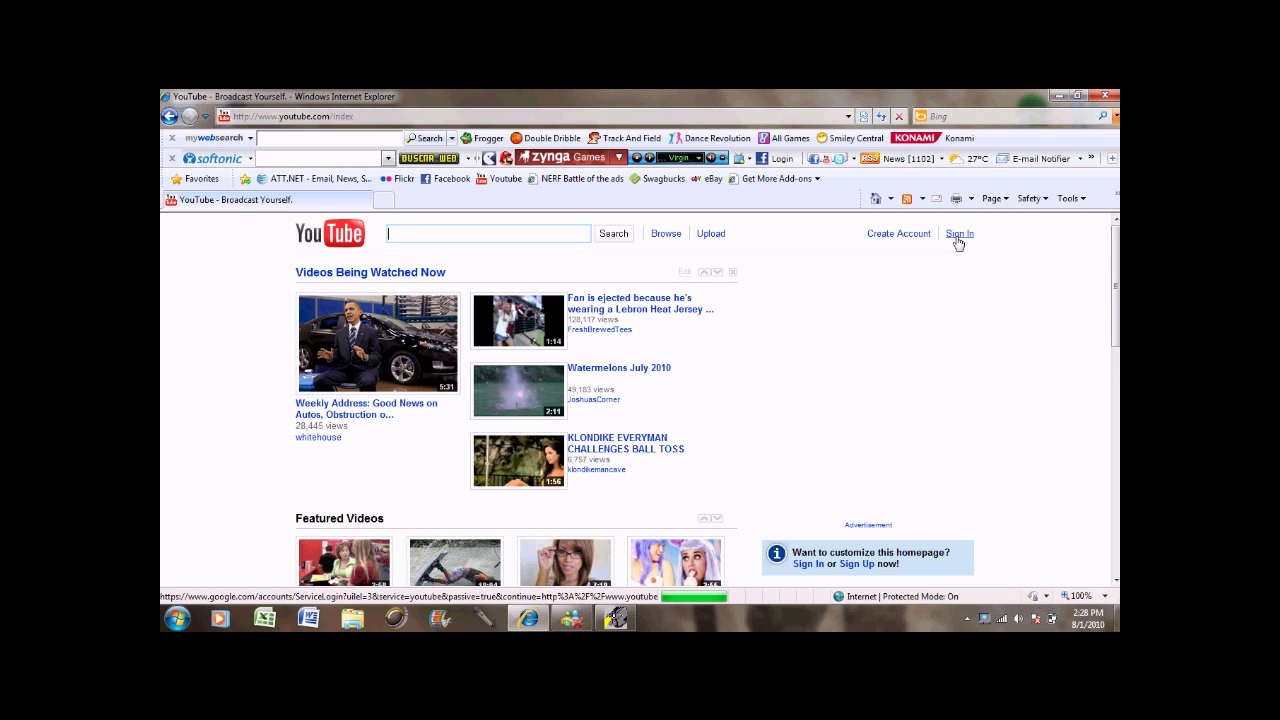
# Sign in with a different account and open its My Channel page.
pyautogui.click(958, 236)
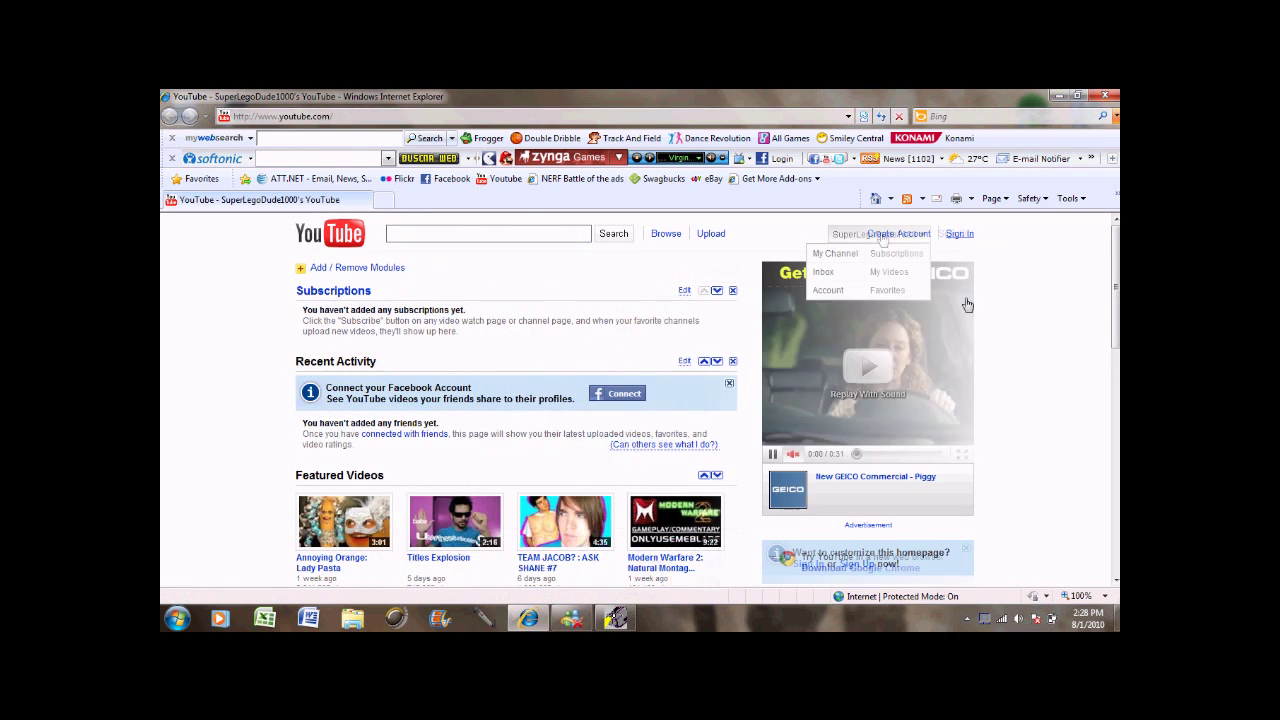
pyautogui.click(846, 256)
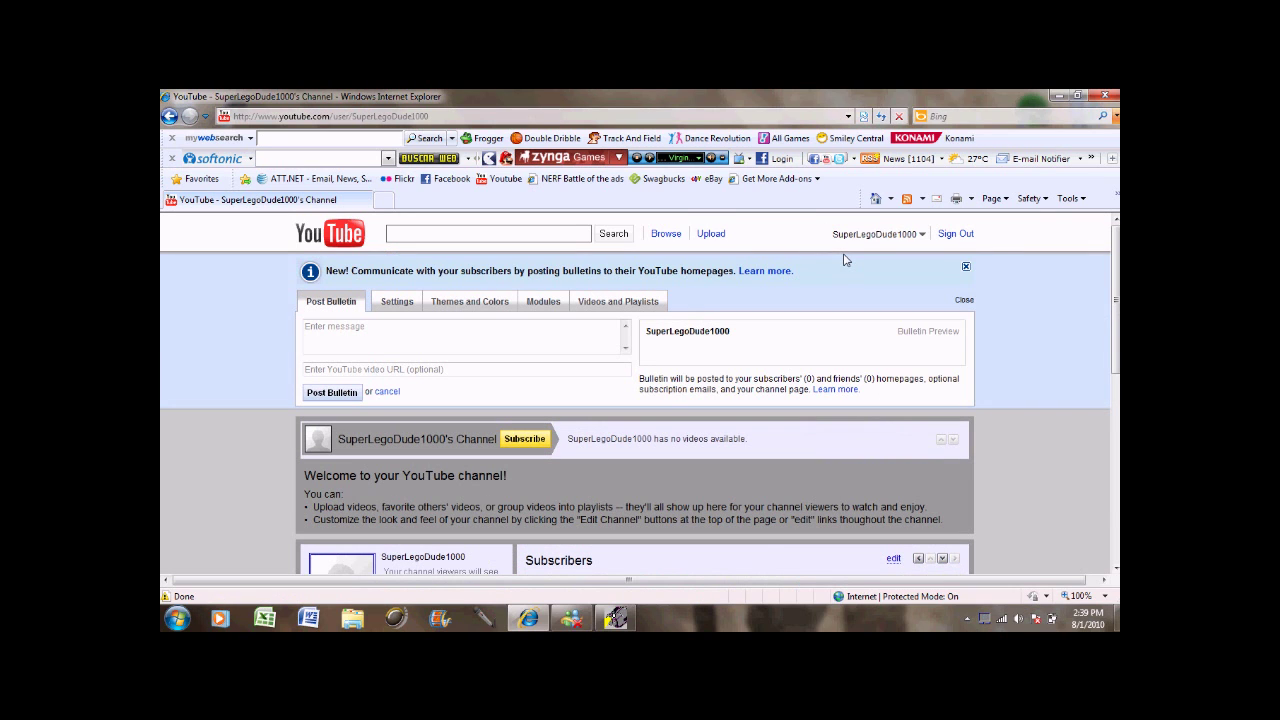
pyautogui.scroll(-3, 1110, 408)
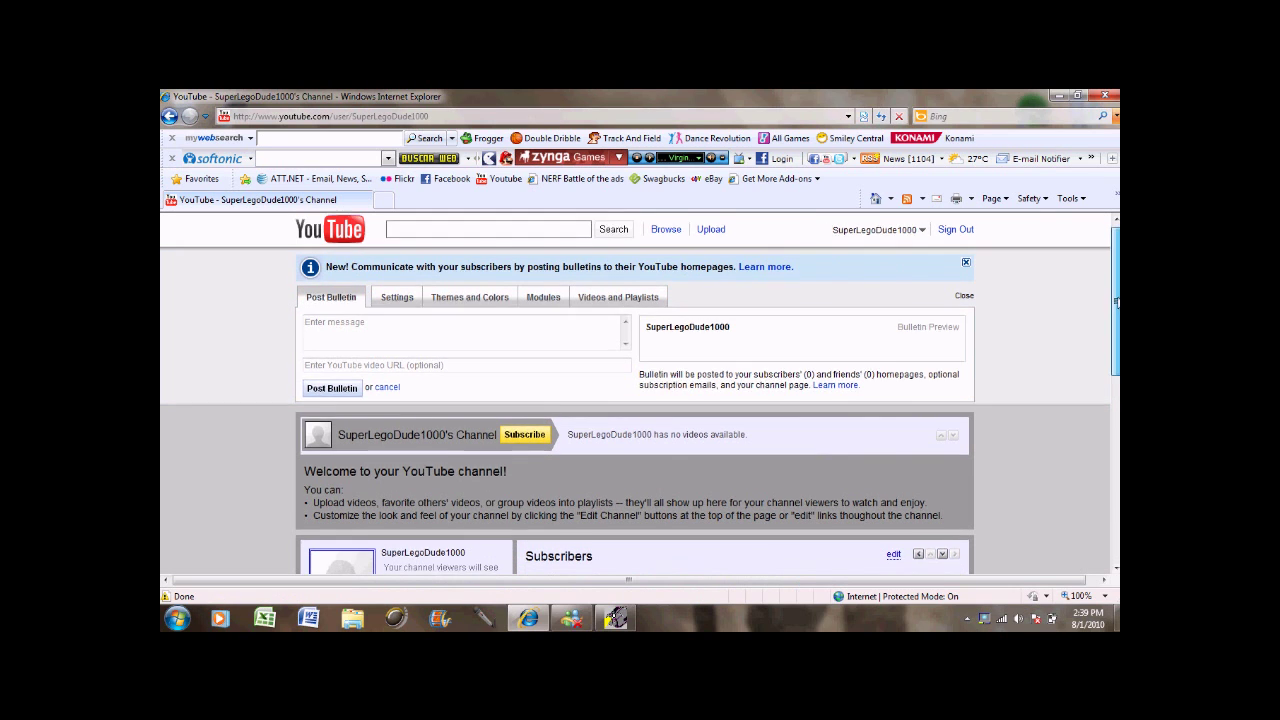
pyautogui.scroll(3, 1110, 408)
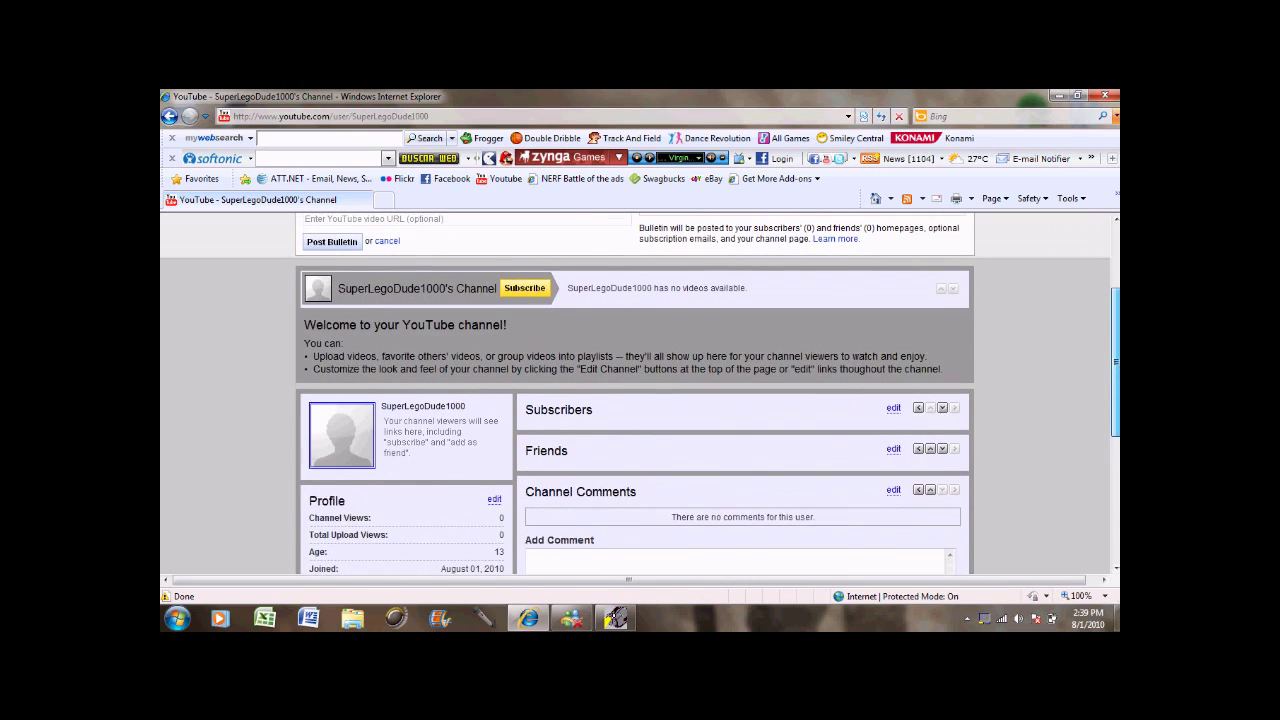
# Collapse the Post Bulletin panel and bring up the channel's basic settings.
pyautogui.click(964, 300)
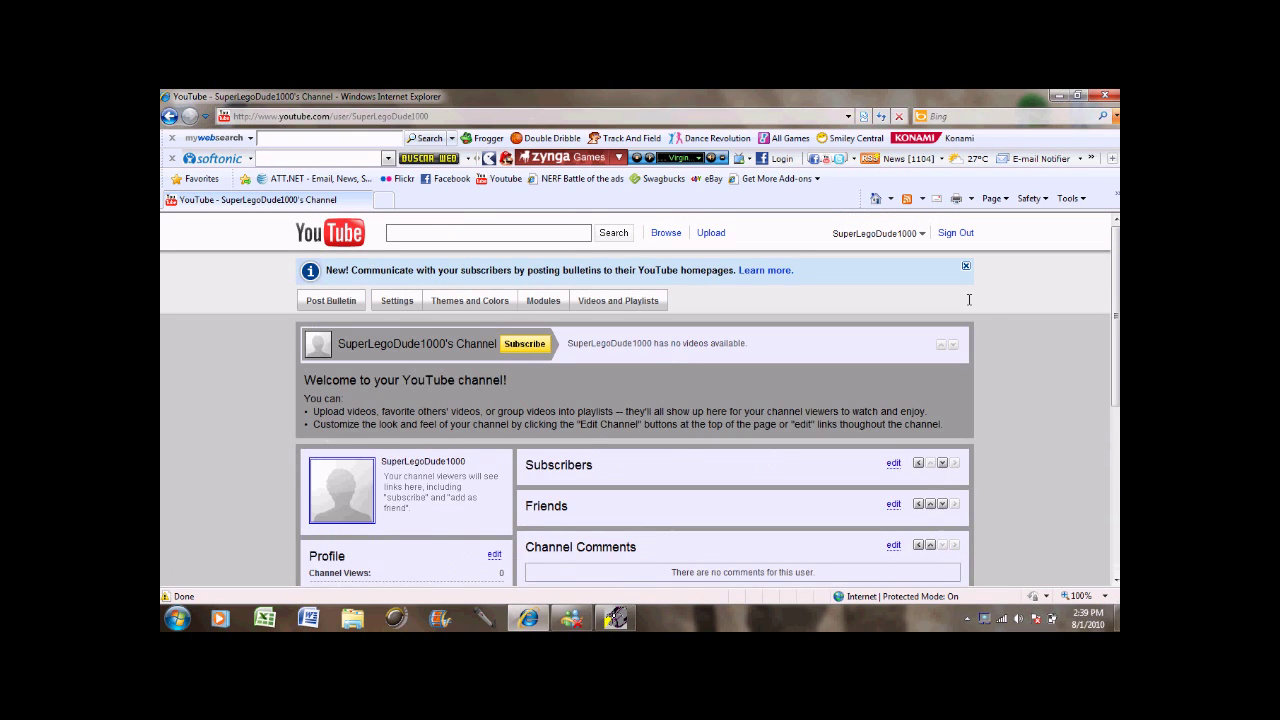
pyautogui.scroll(-6, 1096, 432)
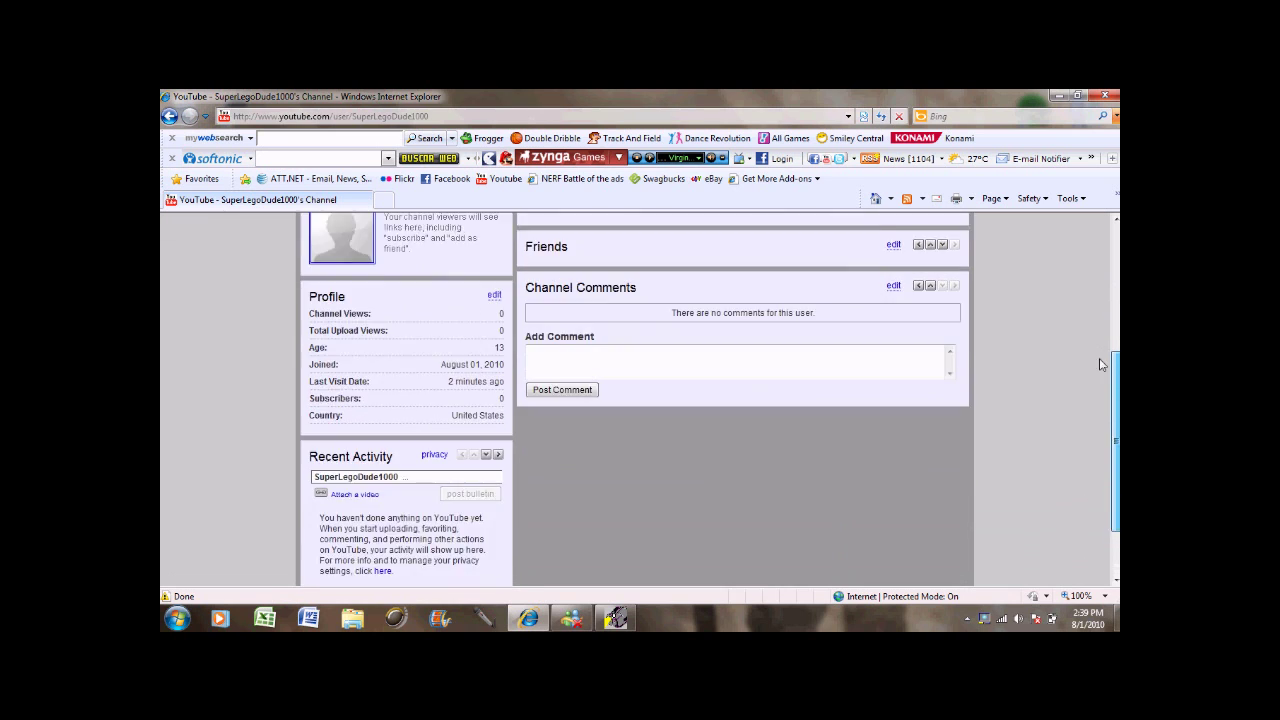
pyautogui.scroll(5, 1094, 427)
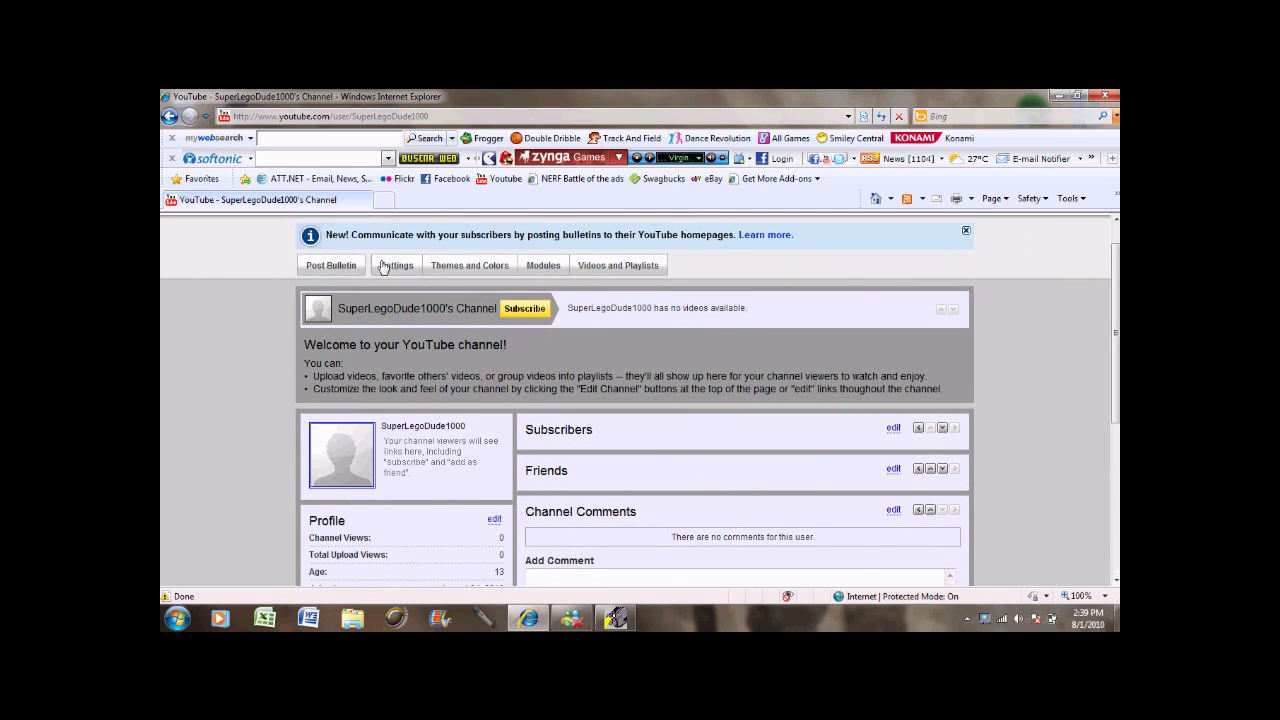
pyautogui.click(389, 269)
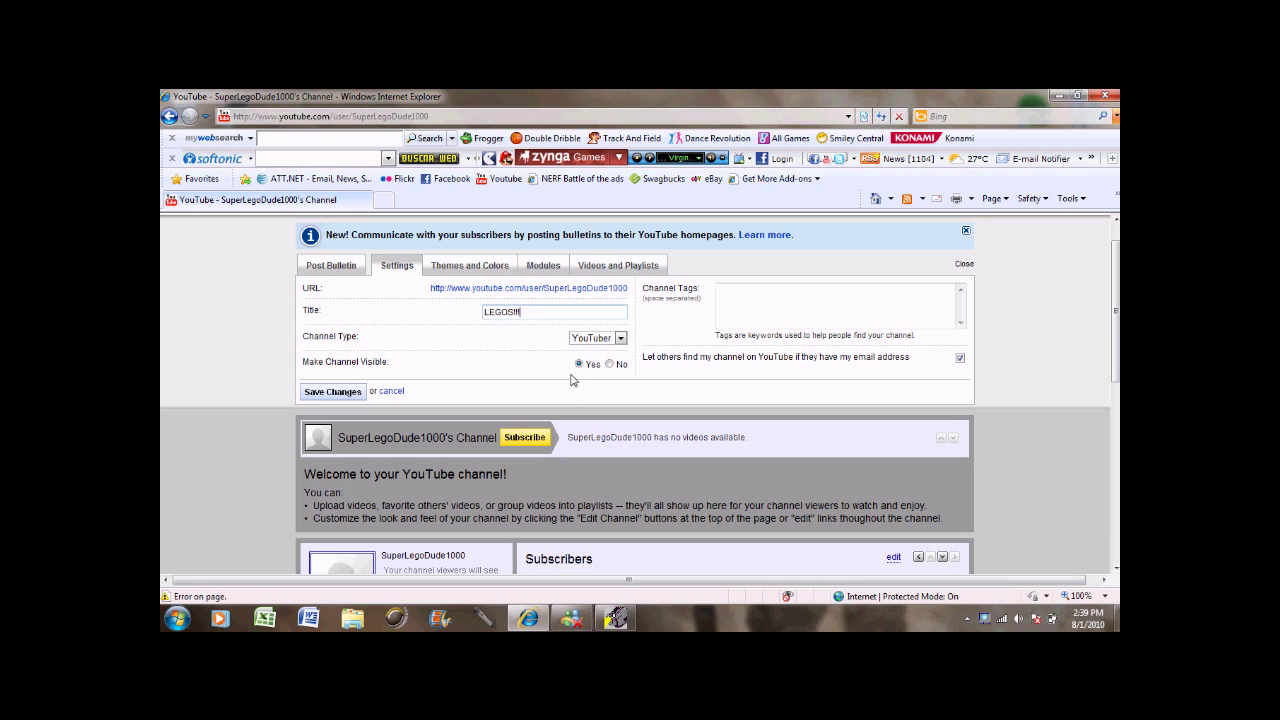
# Save the channel as visible YouTuber type 'LEGOS!!!', not findable by e-mail.
pyautogui.click(620, 338)
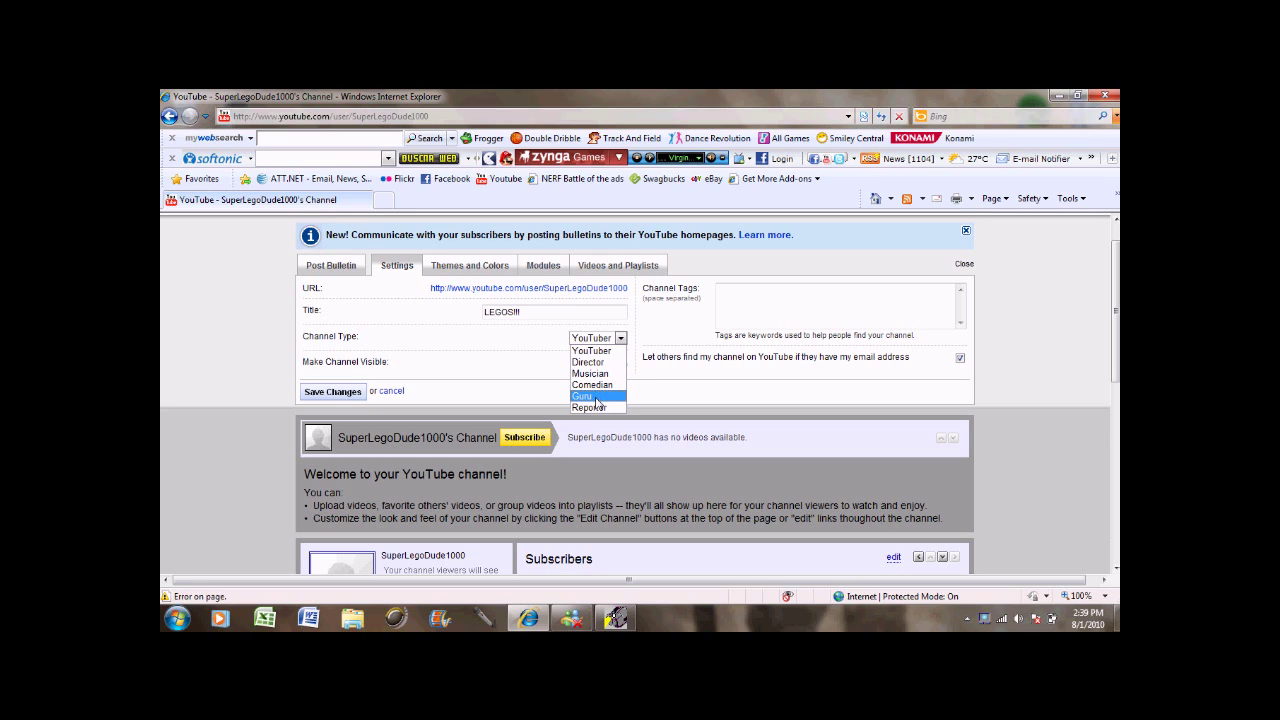
pyautogui.click(601, 351)
pyautogui.click(588, 366)
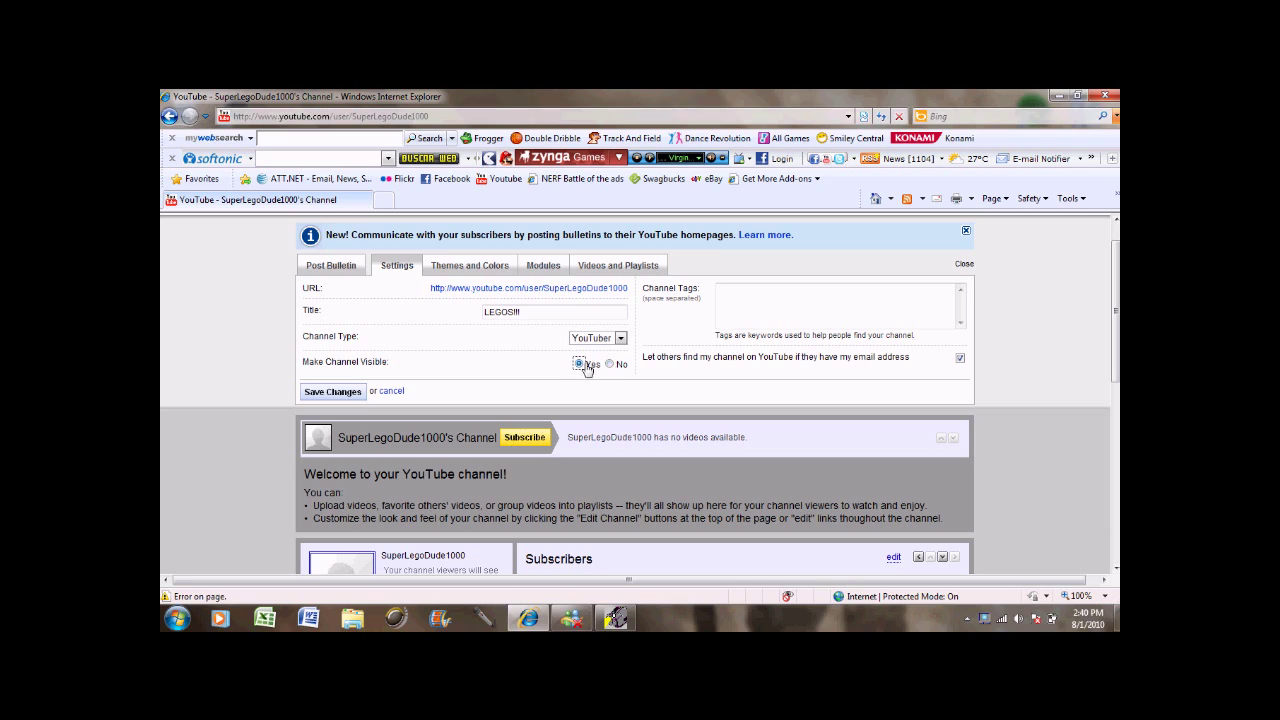
pyautogui.click(960, 357)
pyautogui.click(751, 288)
pyautogui.click(350, 392)
pyautogui.click(481, 301)
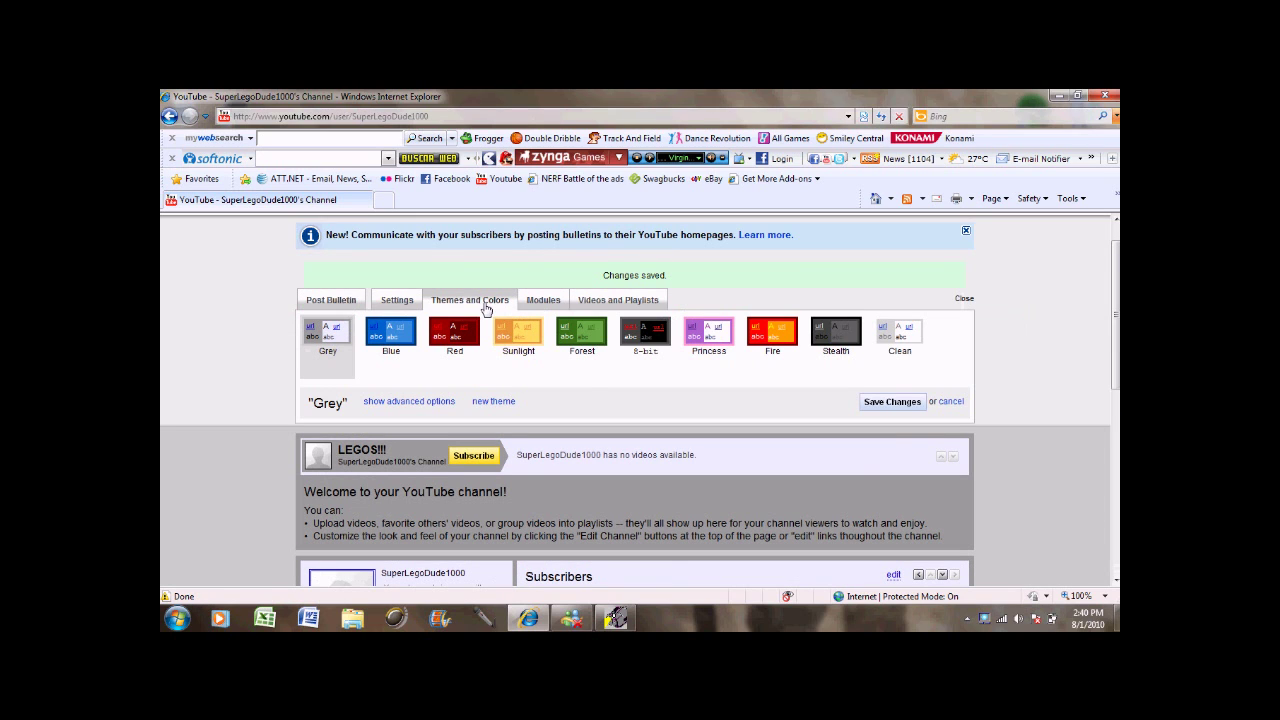
# Preview the Forest, Princess and Blue themes, settle on Forest and show advanced options.
pyautogui.click(600, 336)
pyautogui.scroll(-3, 1108, 300)
pyautogui.scroll(2, 1108, 300)
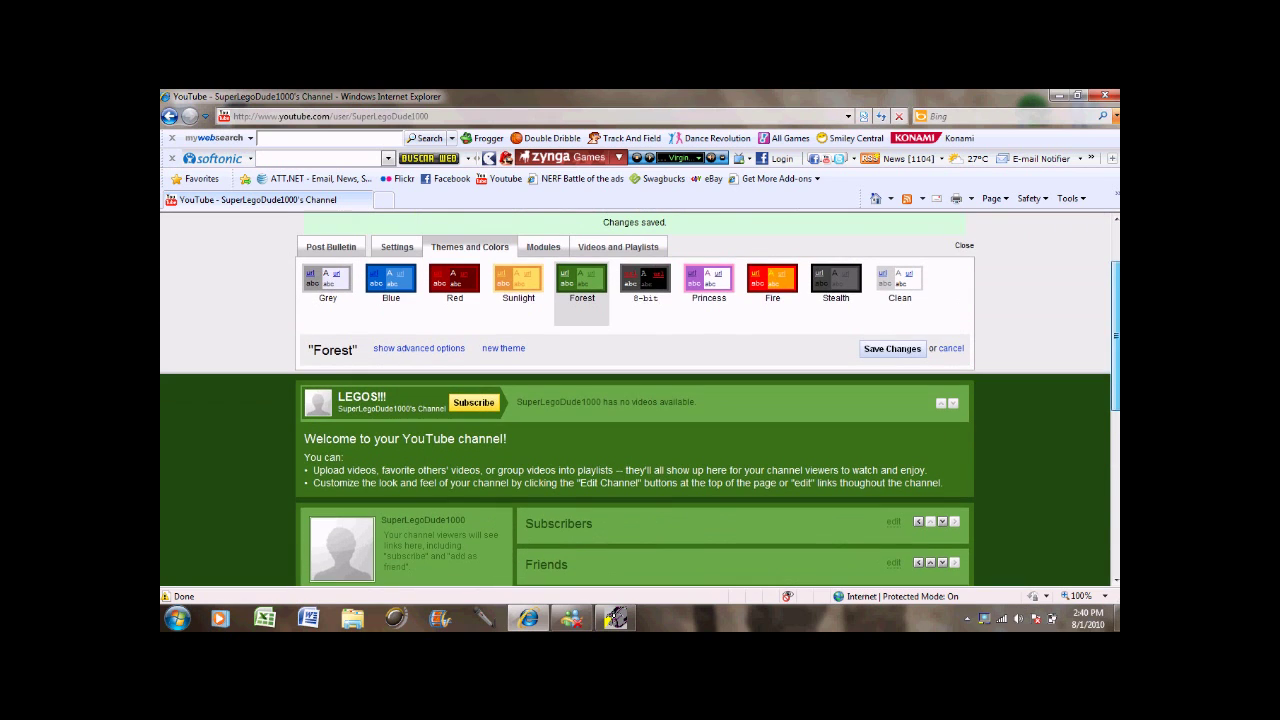
pyautogui.click(722, 284)
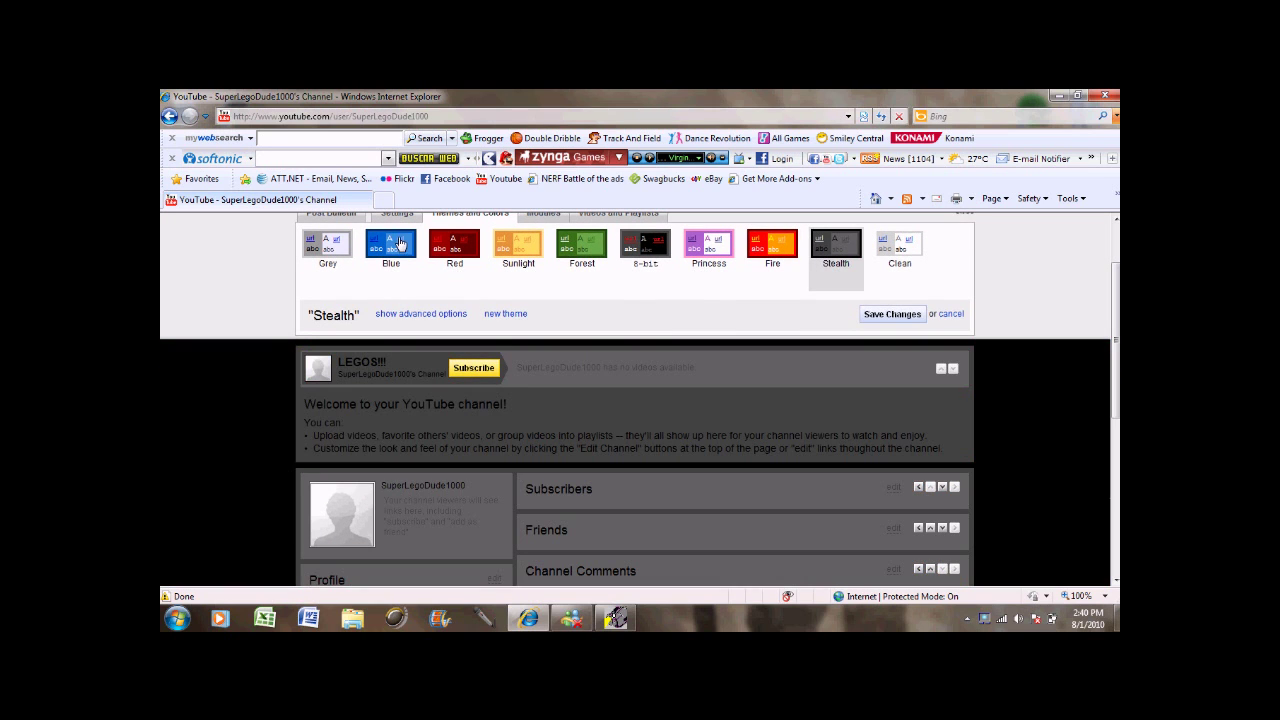
pyautogui.click(400, 245)
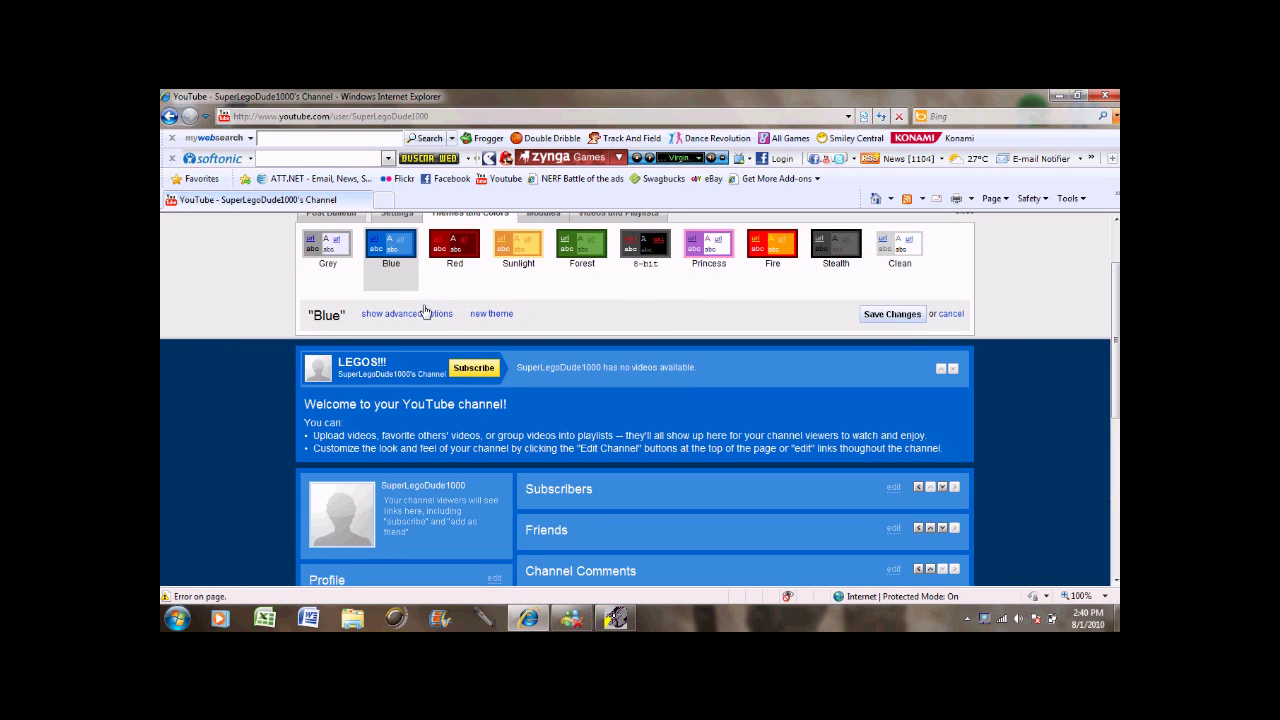
pyautogui.click(584, 252)
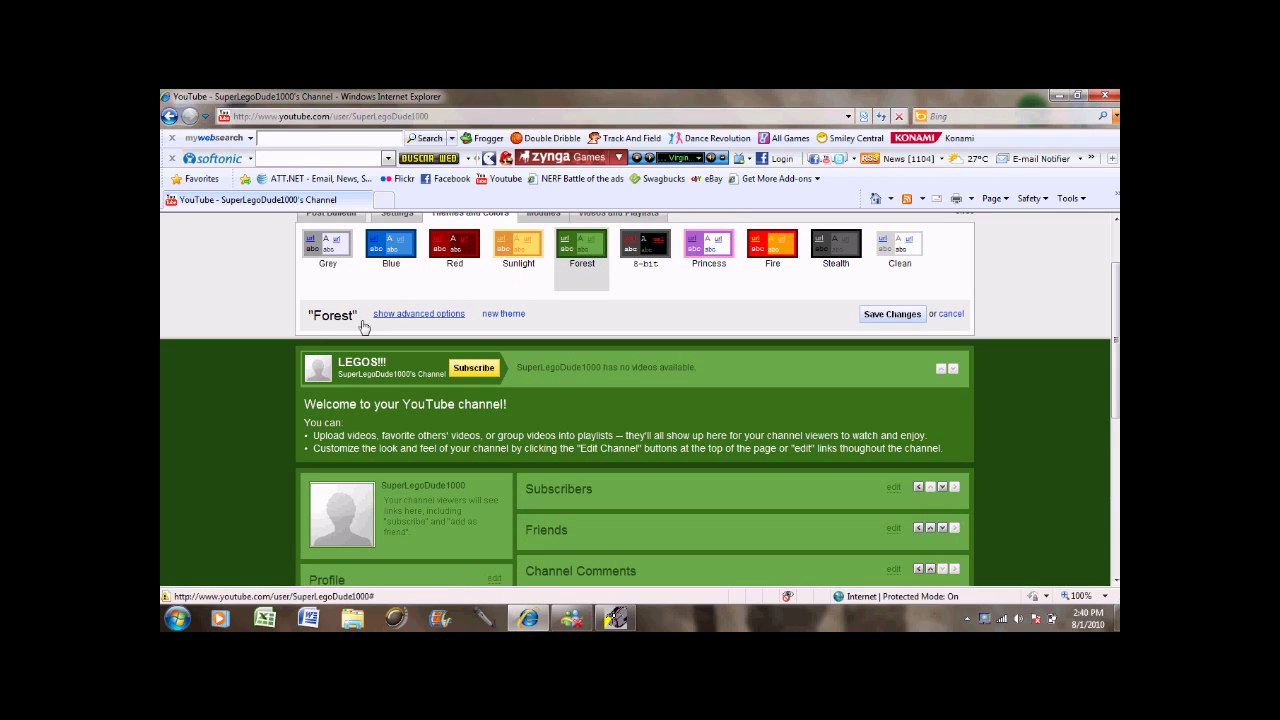
pyautogui.click(405, 314)
# Keep Arial as the font, creating a Forest 2 theme, and browse for a background image.
pyautogui.scroll(-1, 700, 290)
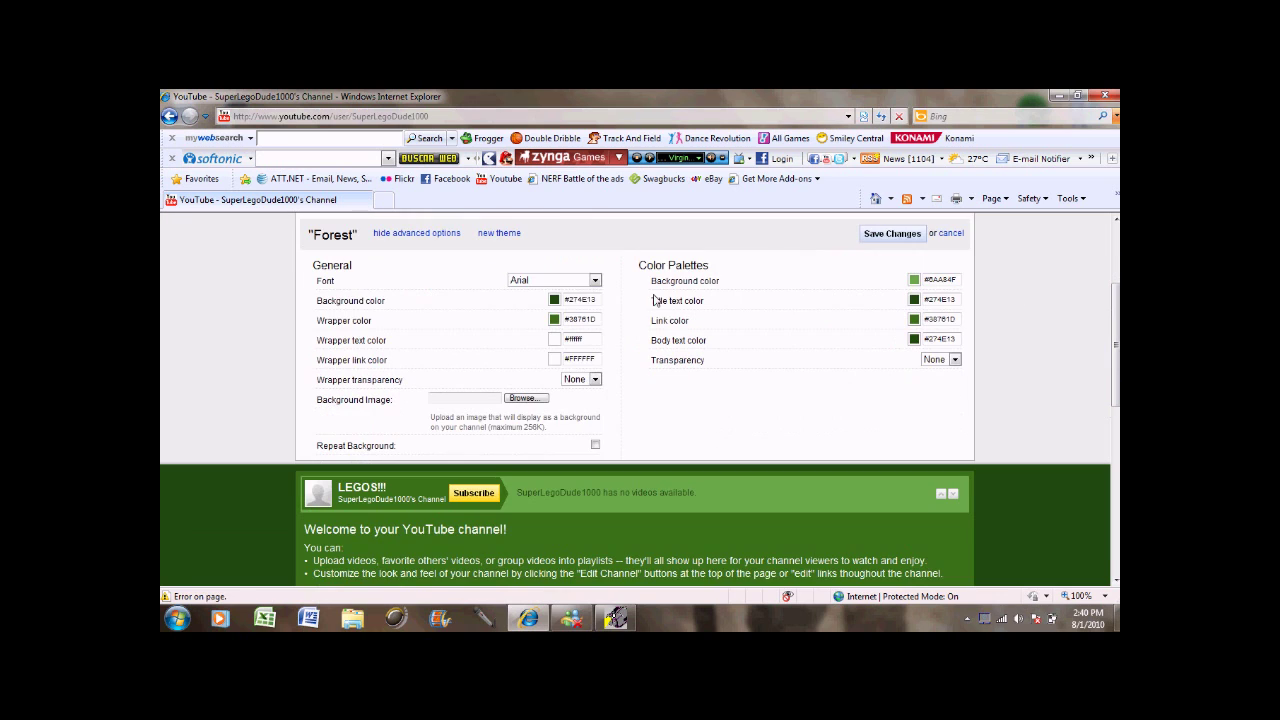
pyautogui.click(596, 281)
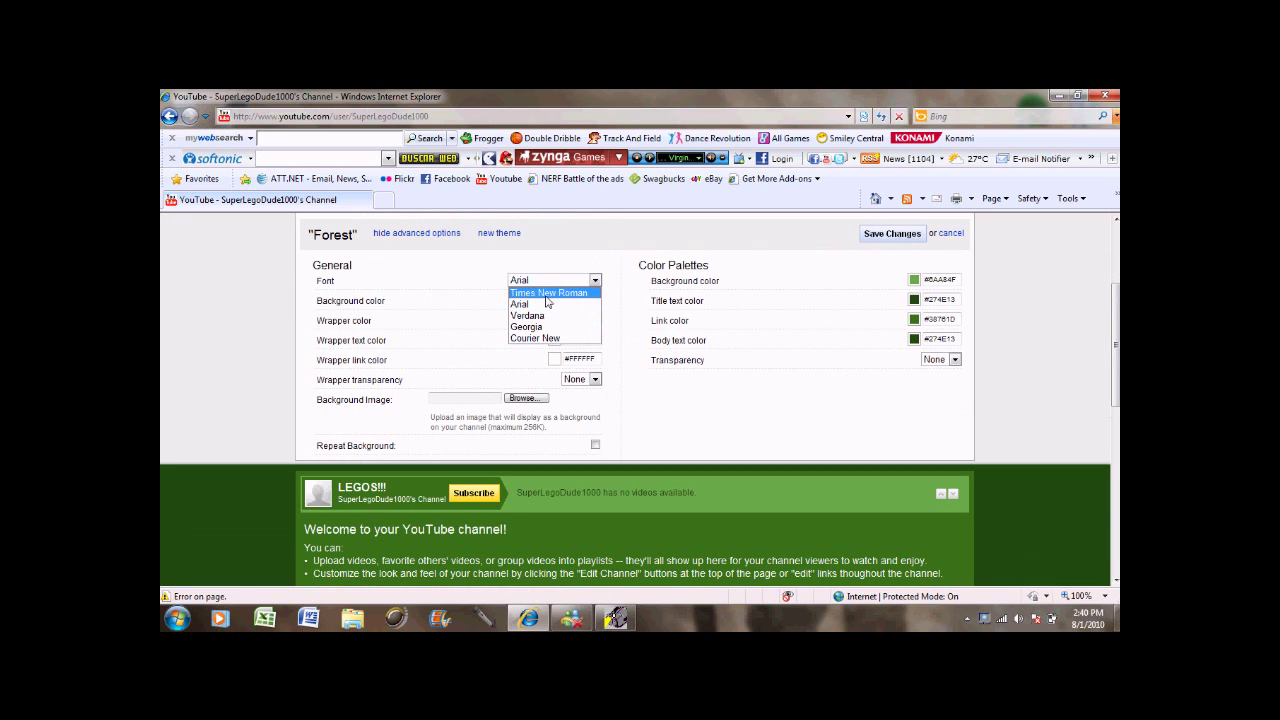
pyautogui.click(552, 304)
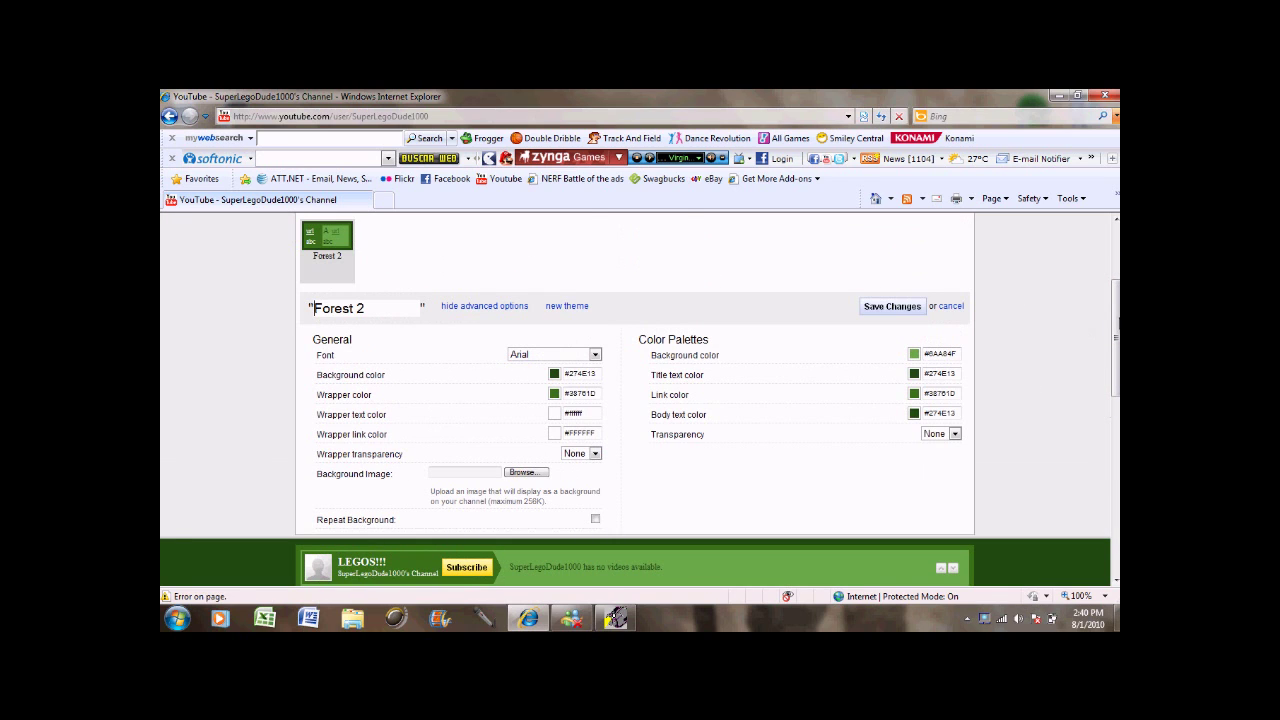
pyautogui.scroll(-3, 545, 333)
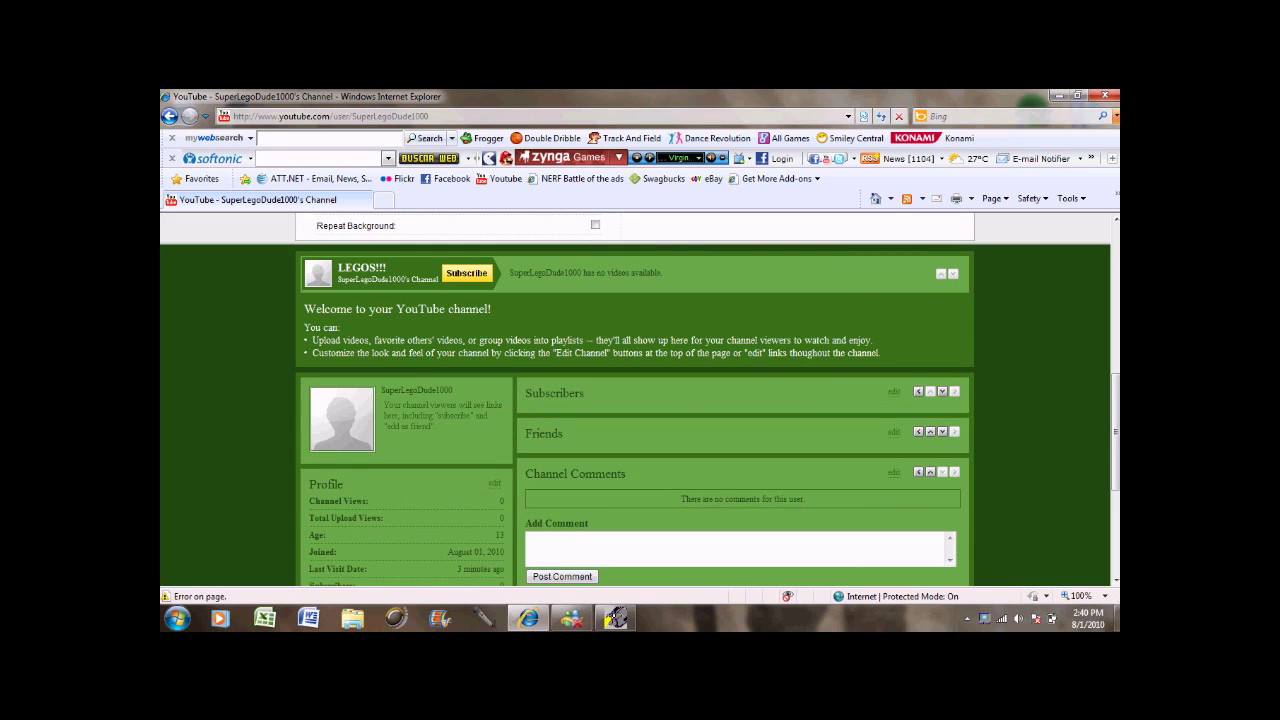
pyautogui.scroll(5, 571, 433)
pyautogui.scroll(-1, 571, 433)
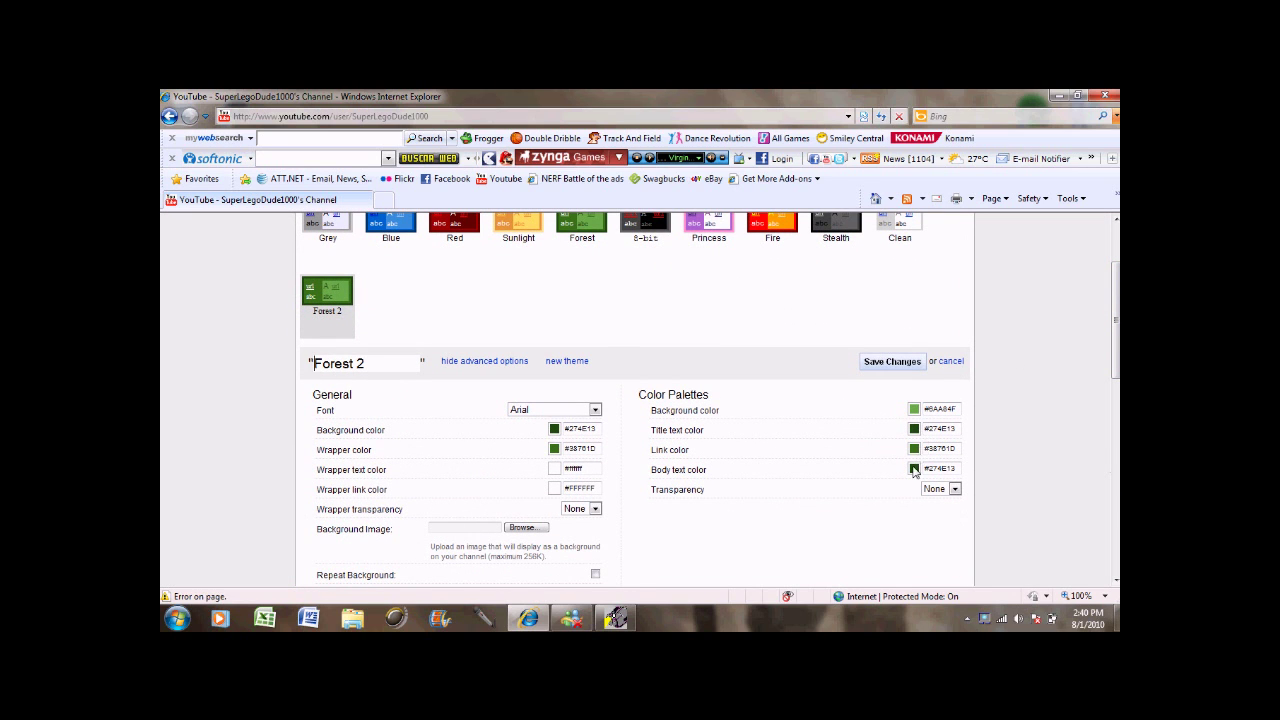
pyautogui.click(525, 527)
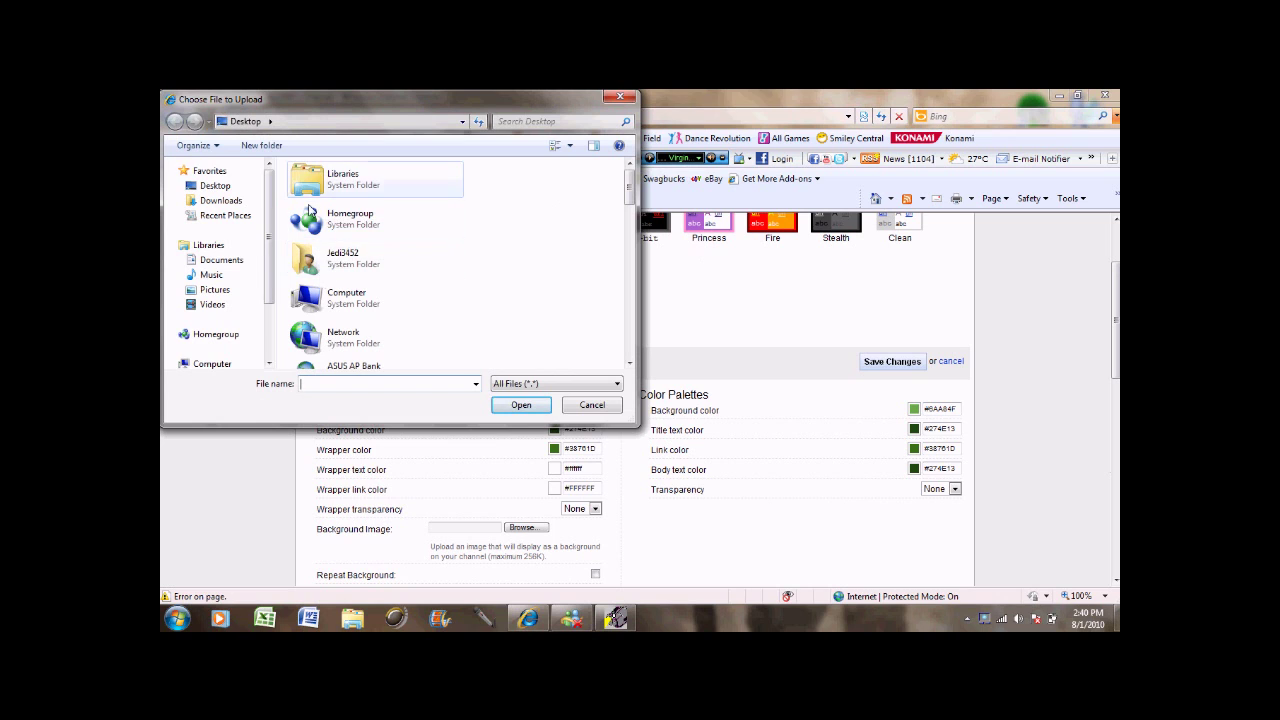
# Pick DeathStar2 from the Pictures library as the Forest 2 background image.
pyautogui.doubleClick(312, 180)
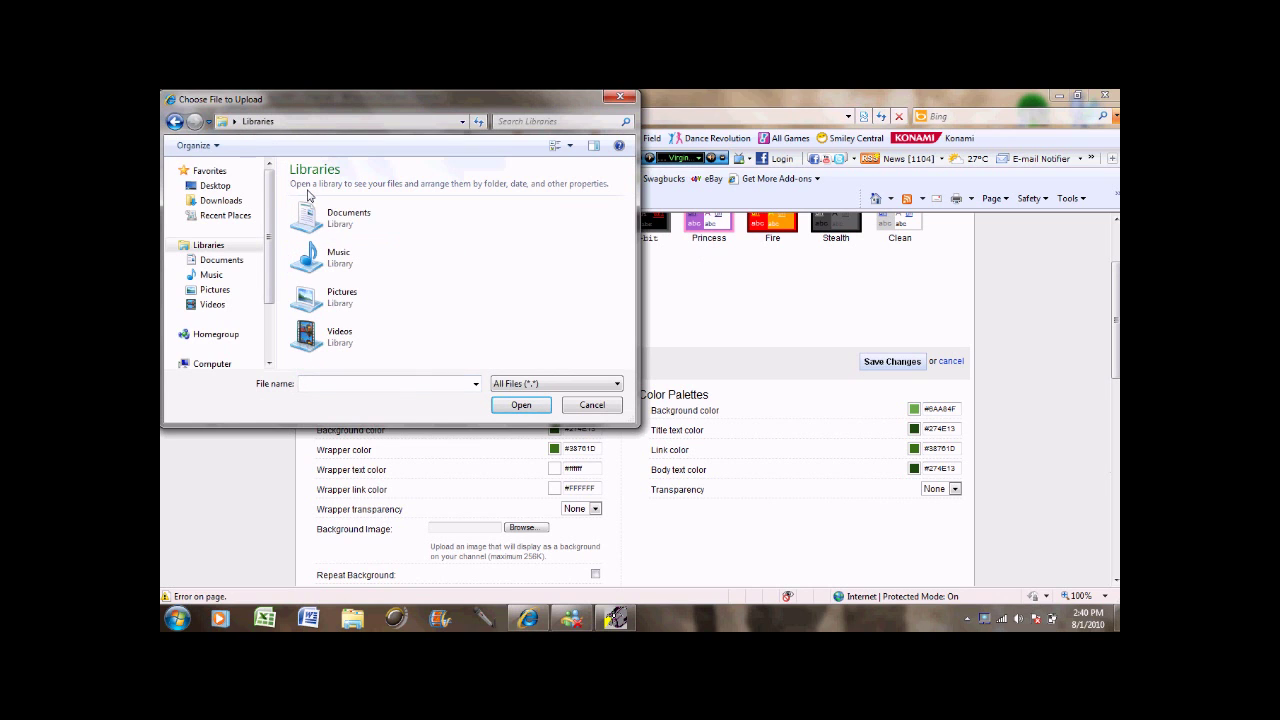
pyautogui.doubleClick(357, 295)
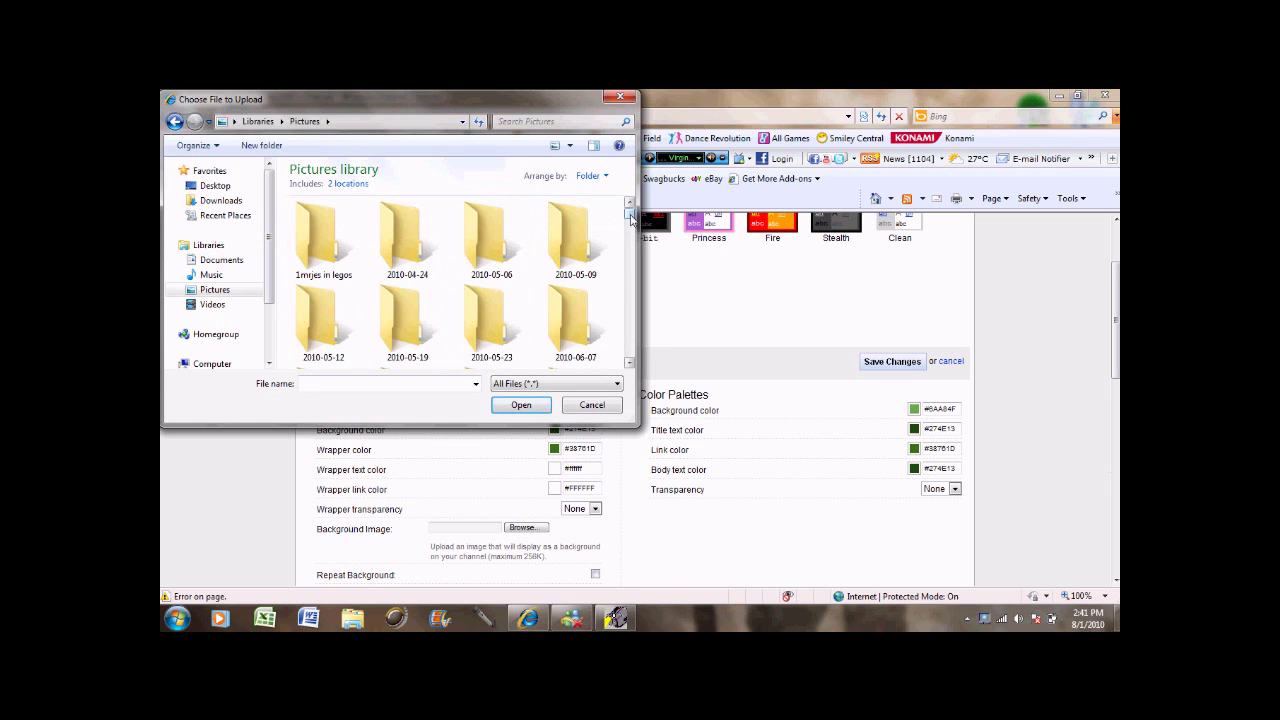
pyautogui.moveTo(630, 215); pyautogui.dragTo(627, 279)
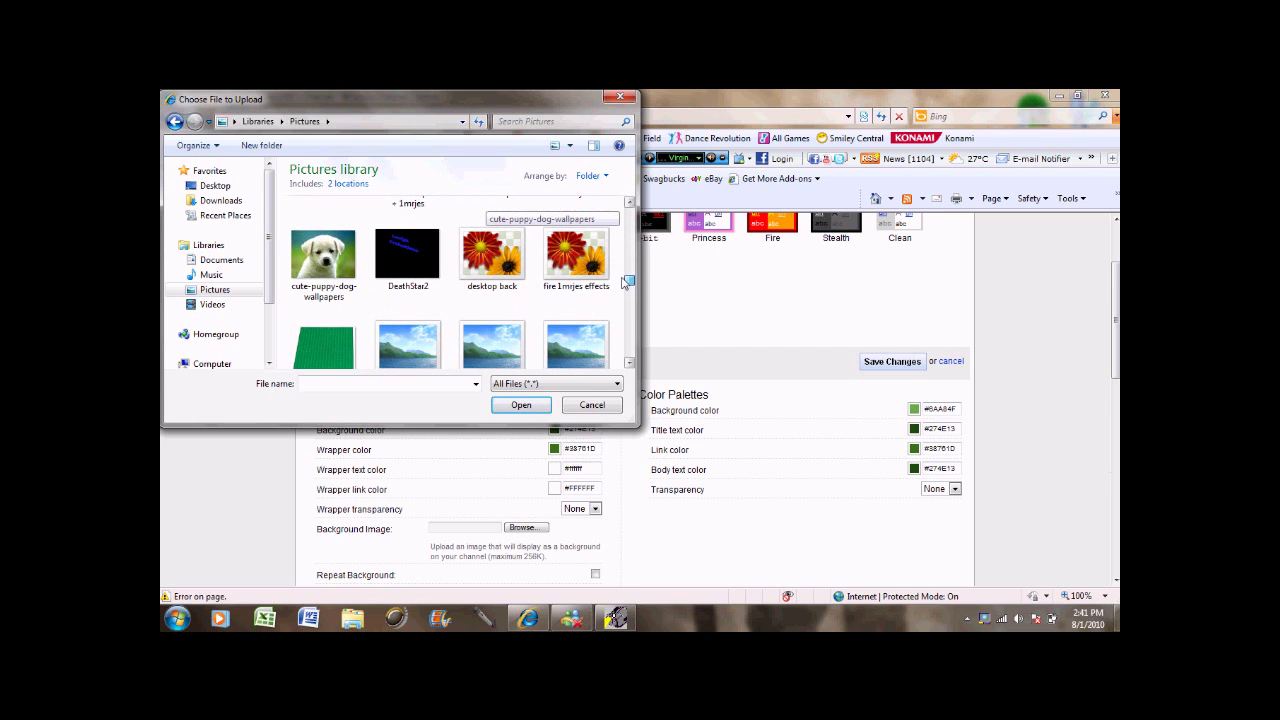
pyautogui.doubleClick(408, 257)
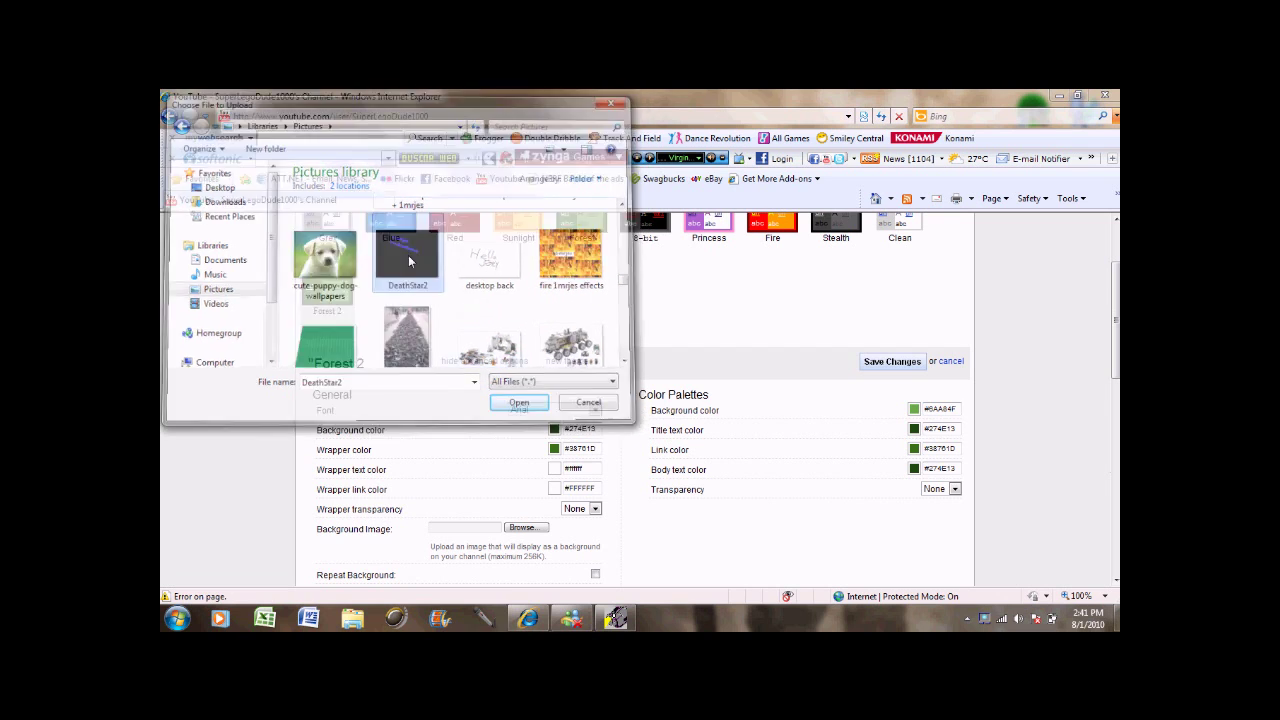
pyautogui.moveTo(1116, 313); pyautogui.dragTo(1116, 386)
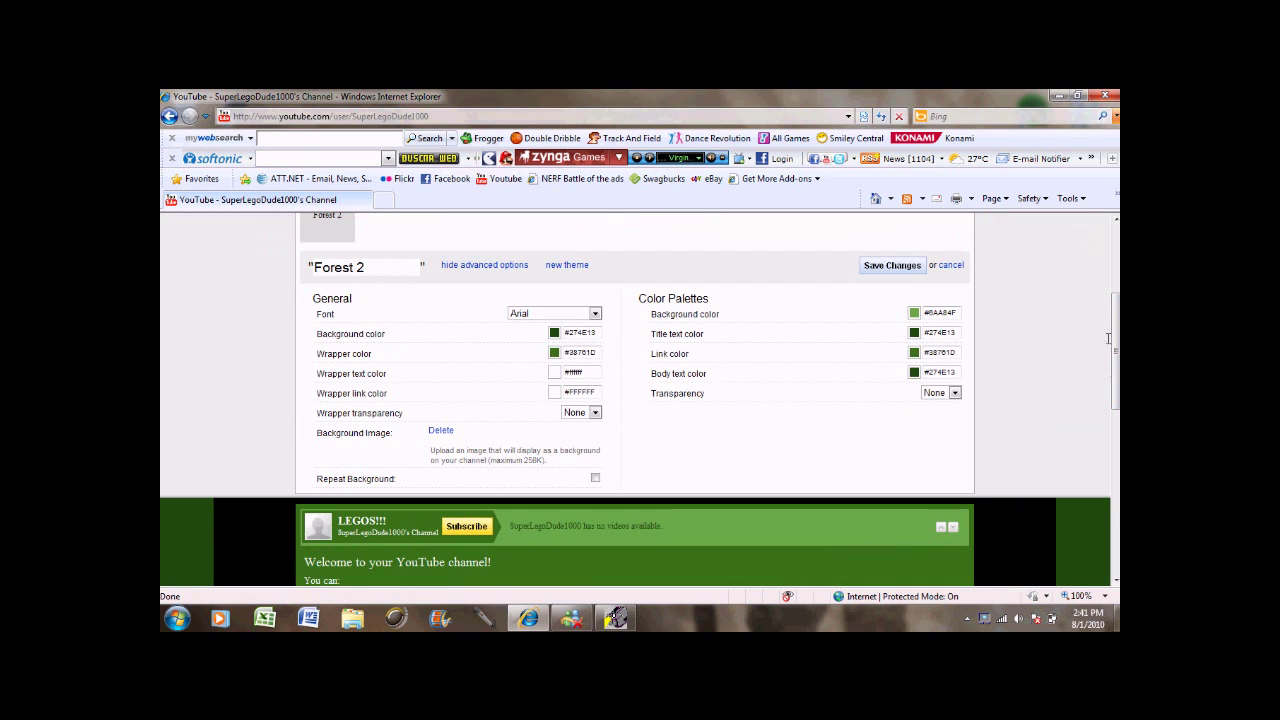
# Make the background image repeat and set wrapper transparency to 80%.
pyautogui.click(595, 478)
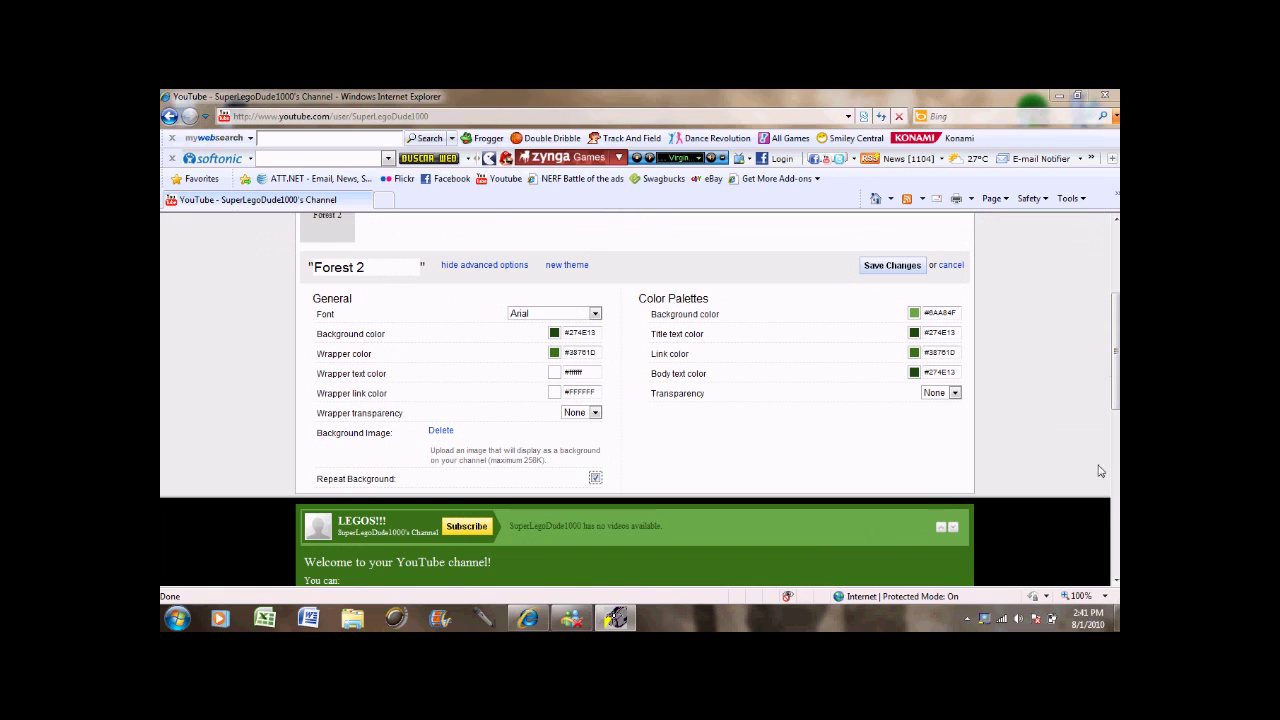
pyautogui.scroll(-10, 1080, 530)
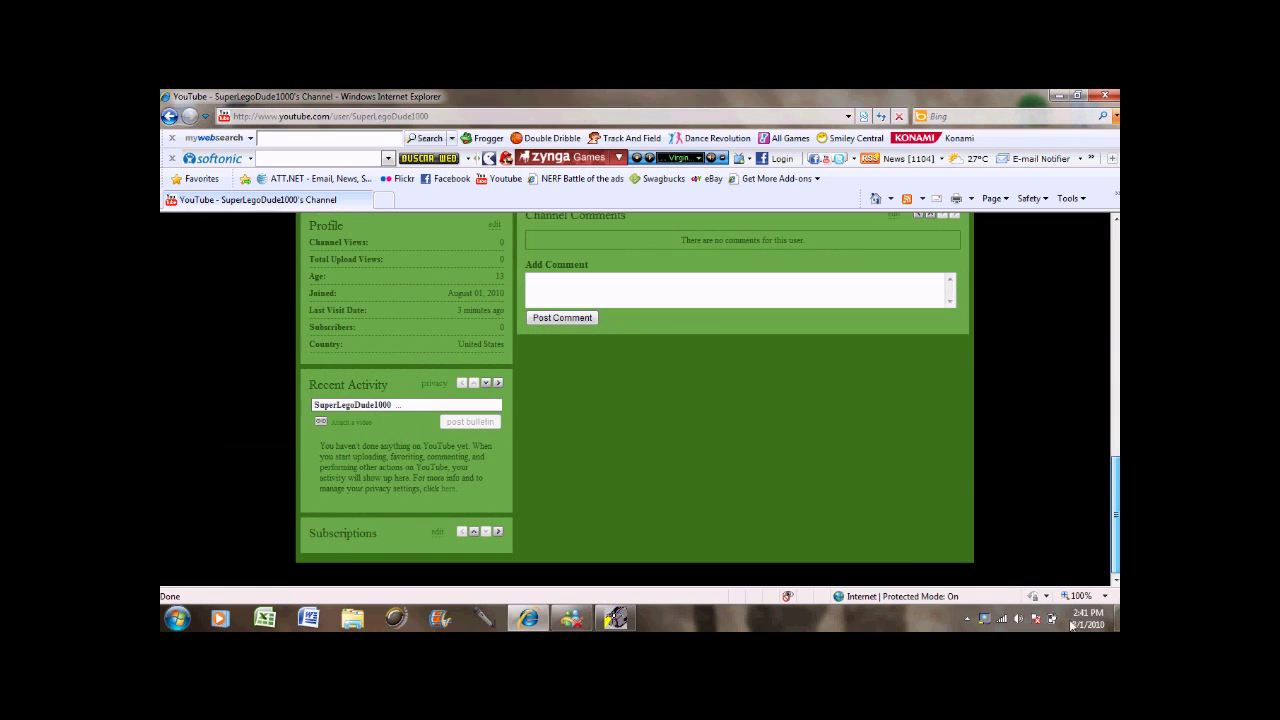
pyautogui.scroll(10, 742, 373)
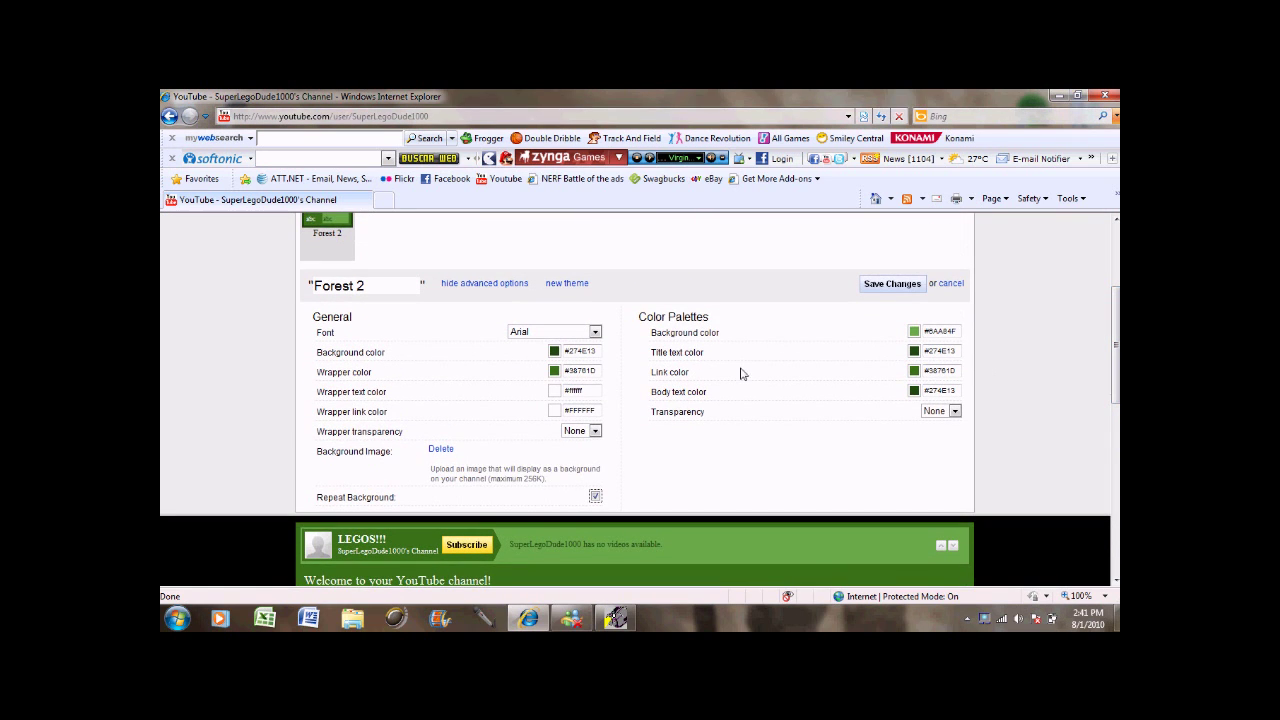
pyautogui.click(594, 431)
pyautogui.click(581, 541)
# Set palette transparency to 100% and save the Forest 2 theme.
pyautogui.scroll(-10, 1099, 371)
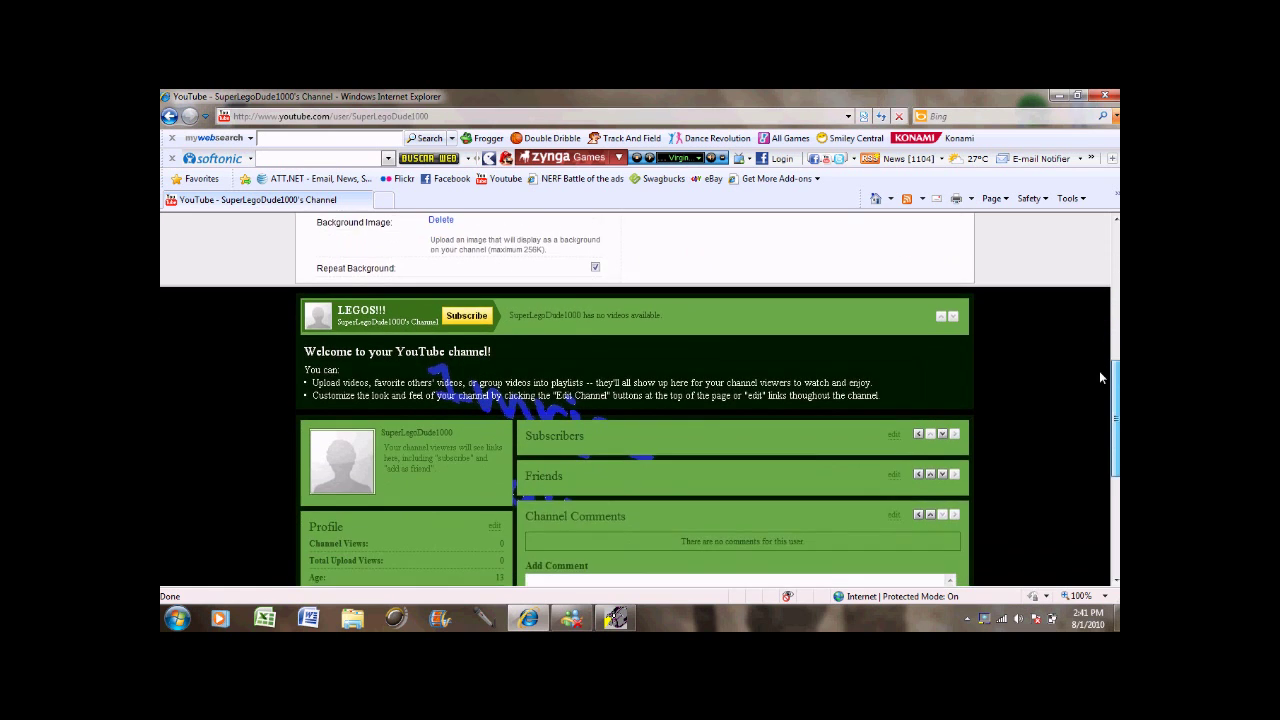
pyautogui.scroll(6, 1094, 433)
pyautogui.scroll(3, 1100, 400)
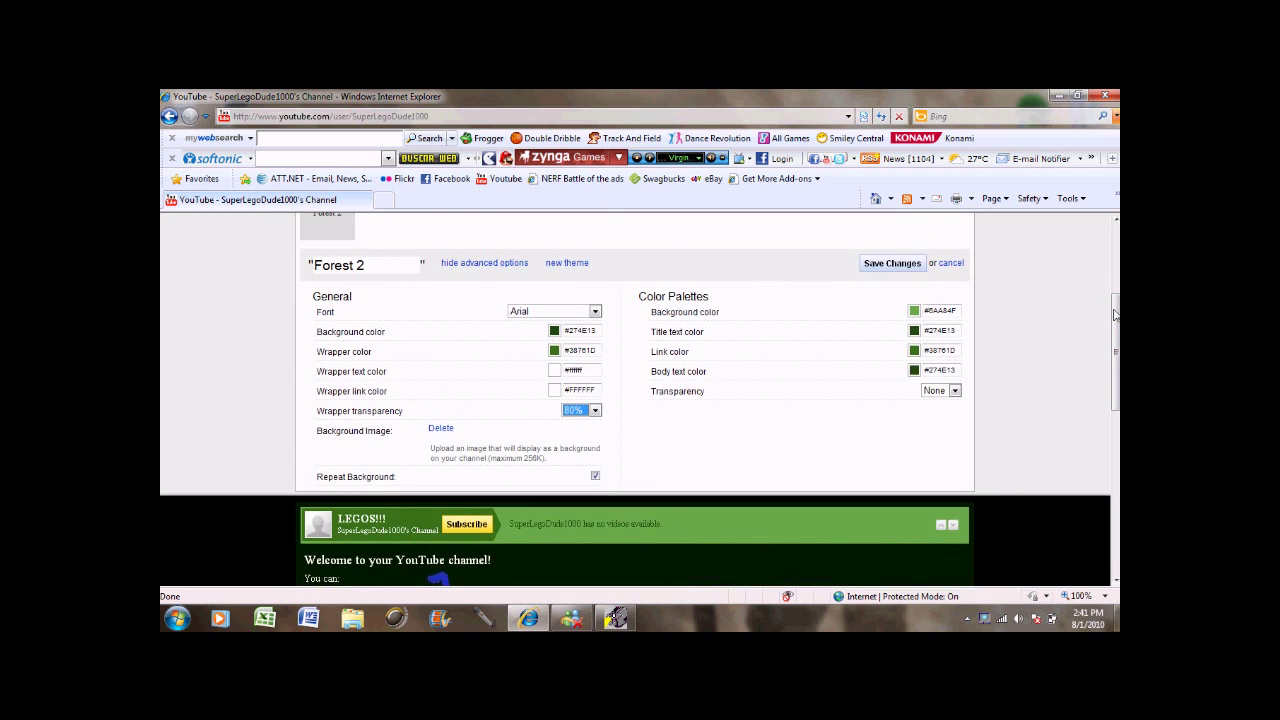
pyautogui.click(955, 391)
pyautogui.click(935, 516)
pyautogui.scroll(-2, 1117, 330)
pyautogui.scroll(-10, 1093, 397)
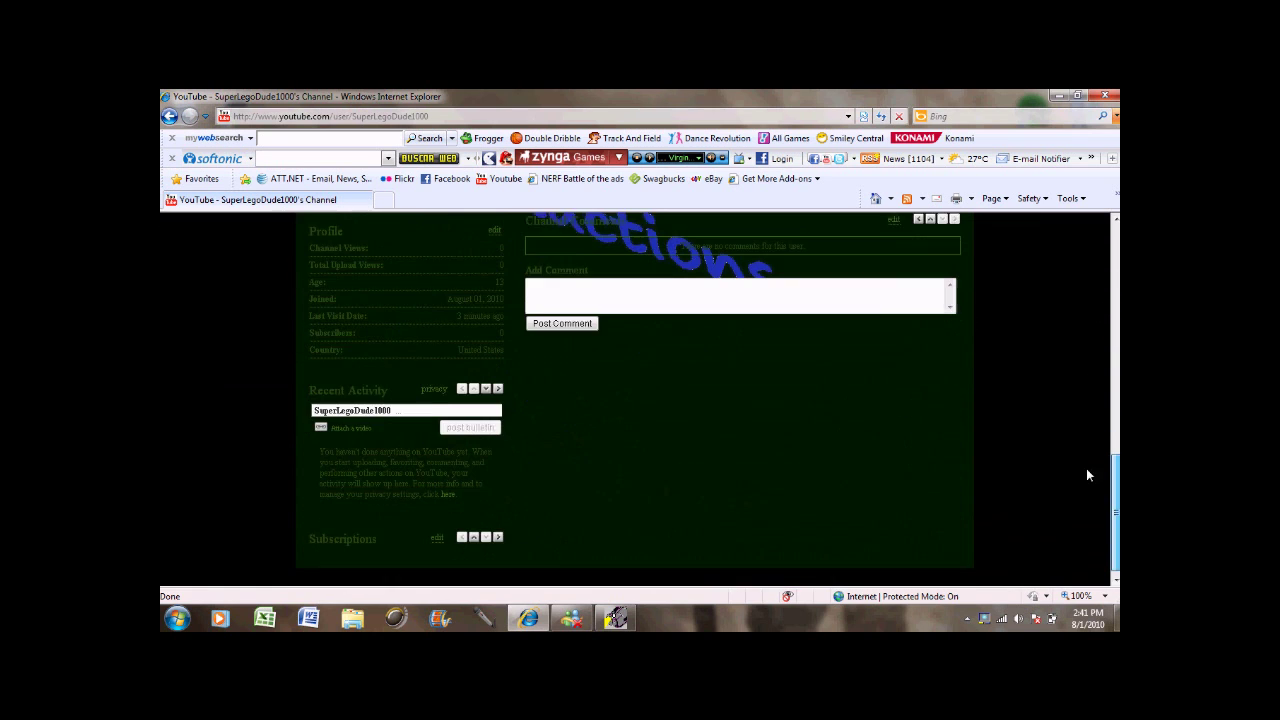
pyautogui.scroll(6, 1117, 410)
pyautogui.scroll(-3, 1113, 347)
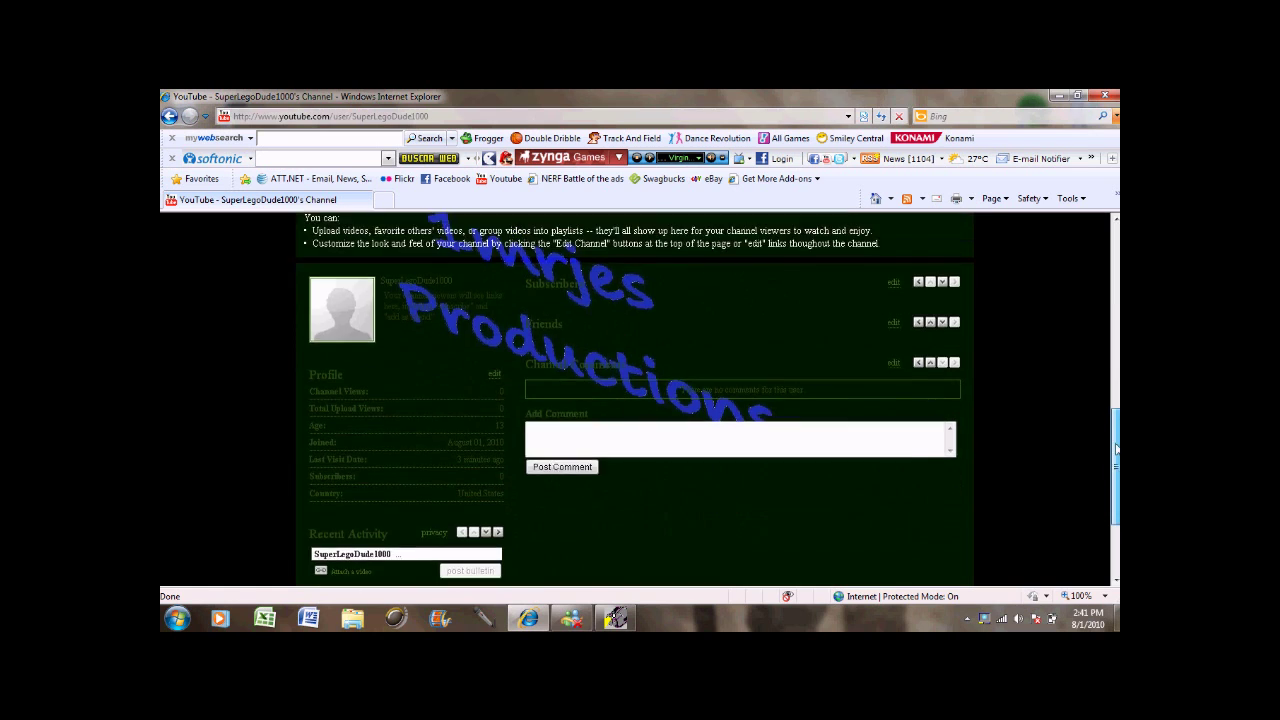
pyautogui.scroll(6, 1113, 347)
pyautogui.scroll(3, 1113, 347)
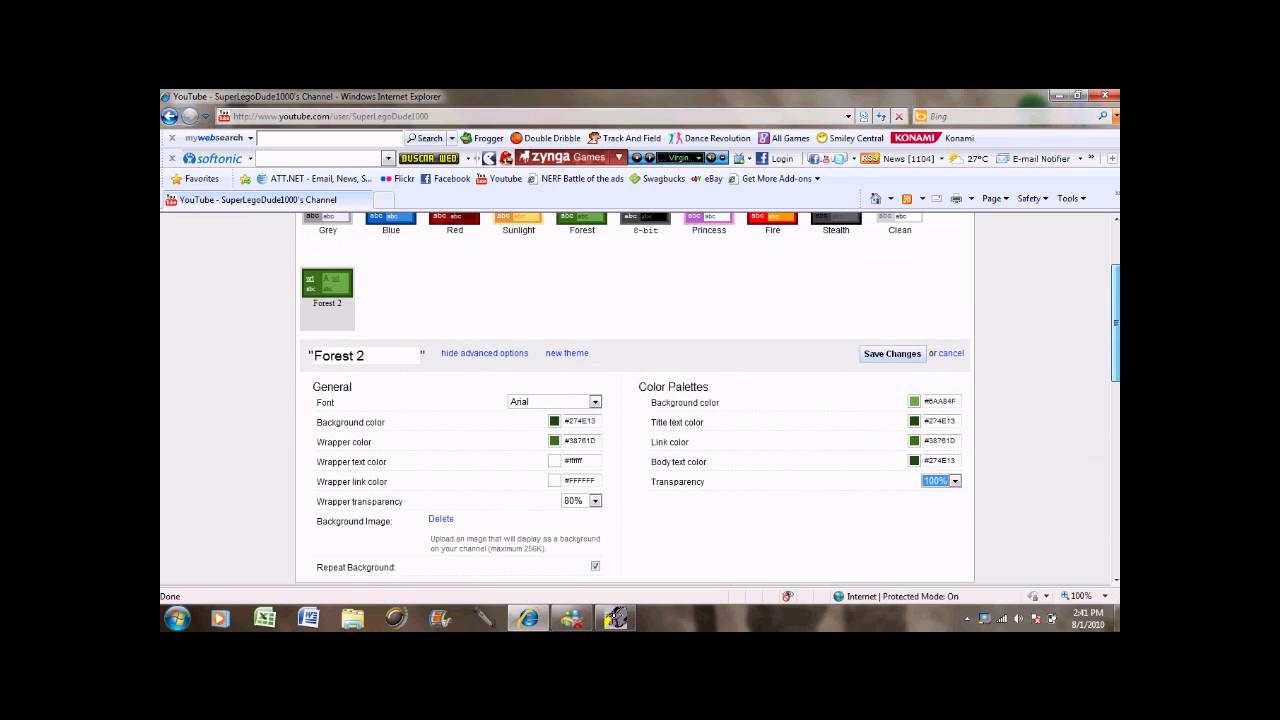
pyautogui.click(897, 364)
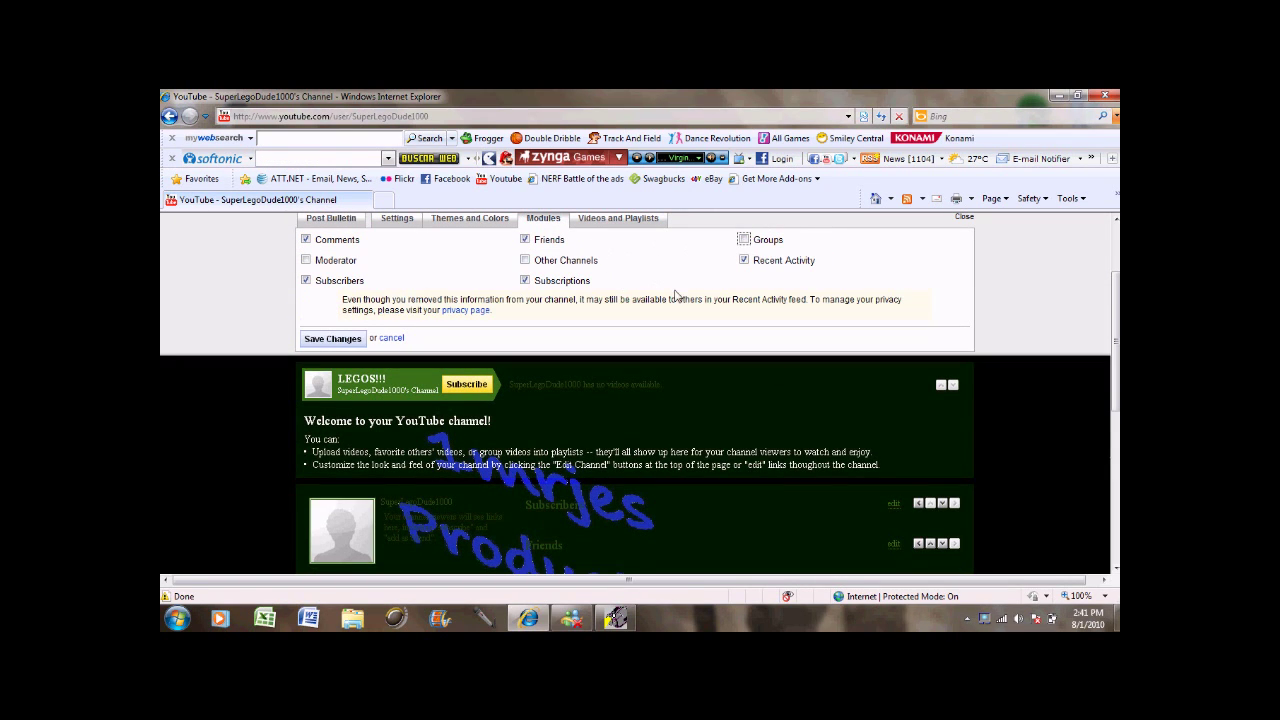
# Add and save the Other Channels module, then include Playlists in displayed content.
pyautogui.click(527, 261)
pyautogui.click(332, 338)
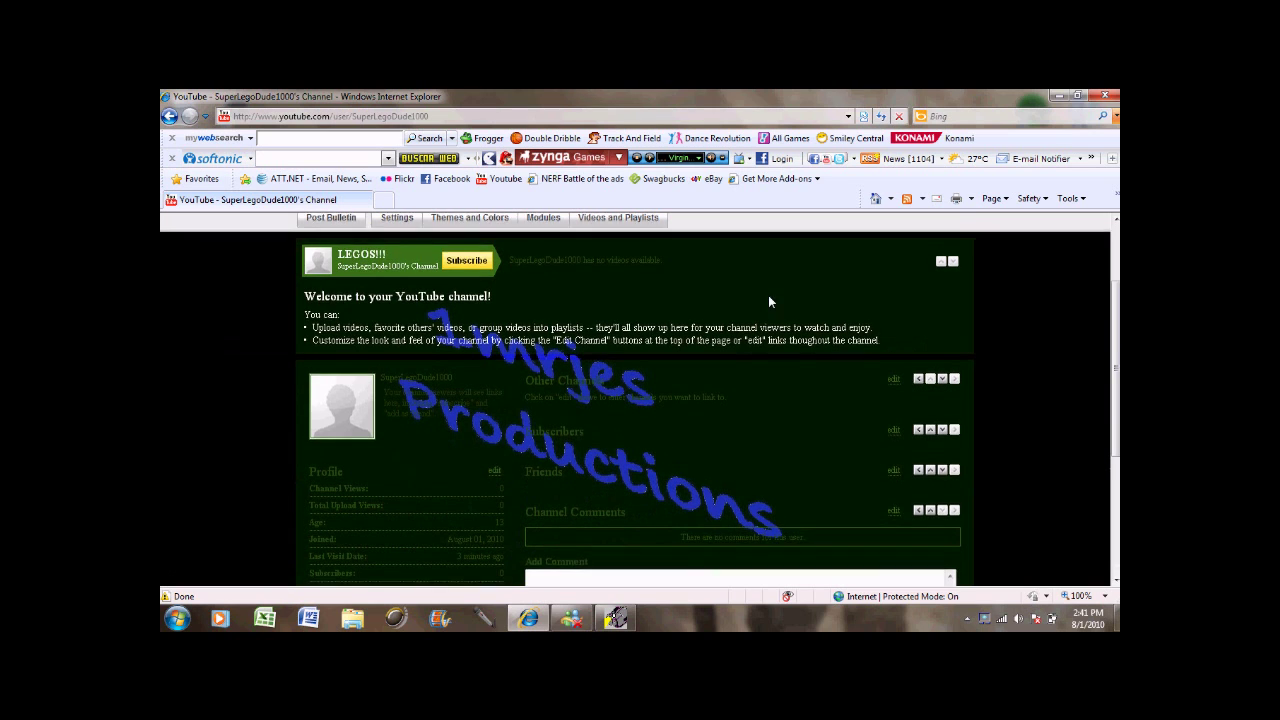
pyautogui.scroll(3, 1115, 313)
pyautogui.scroll(1, 689, 320)
pyautogui.click(632, 338)
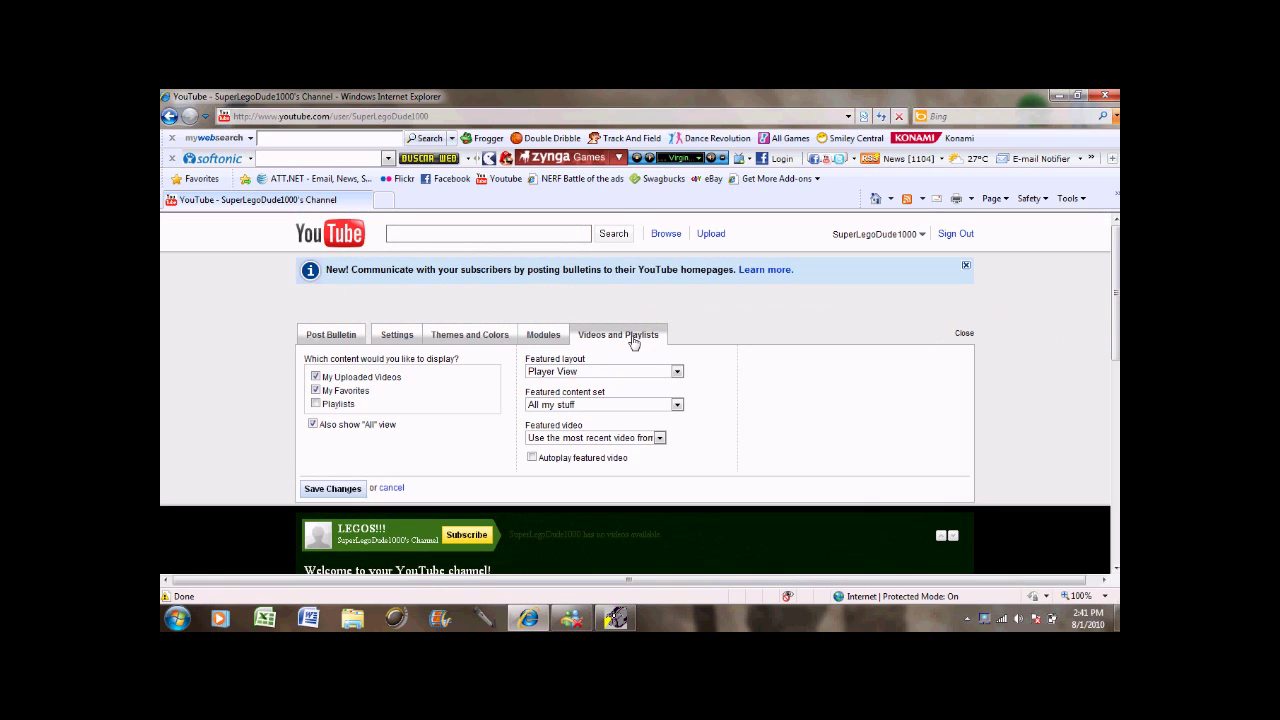
pyautogui.click(316, 403)
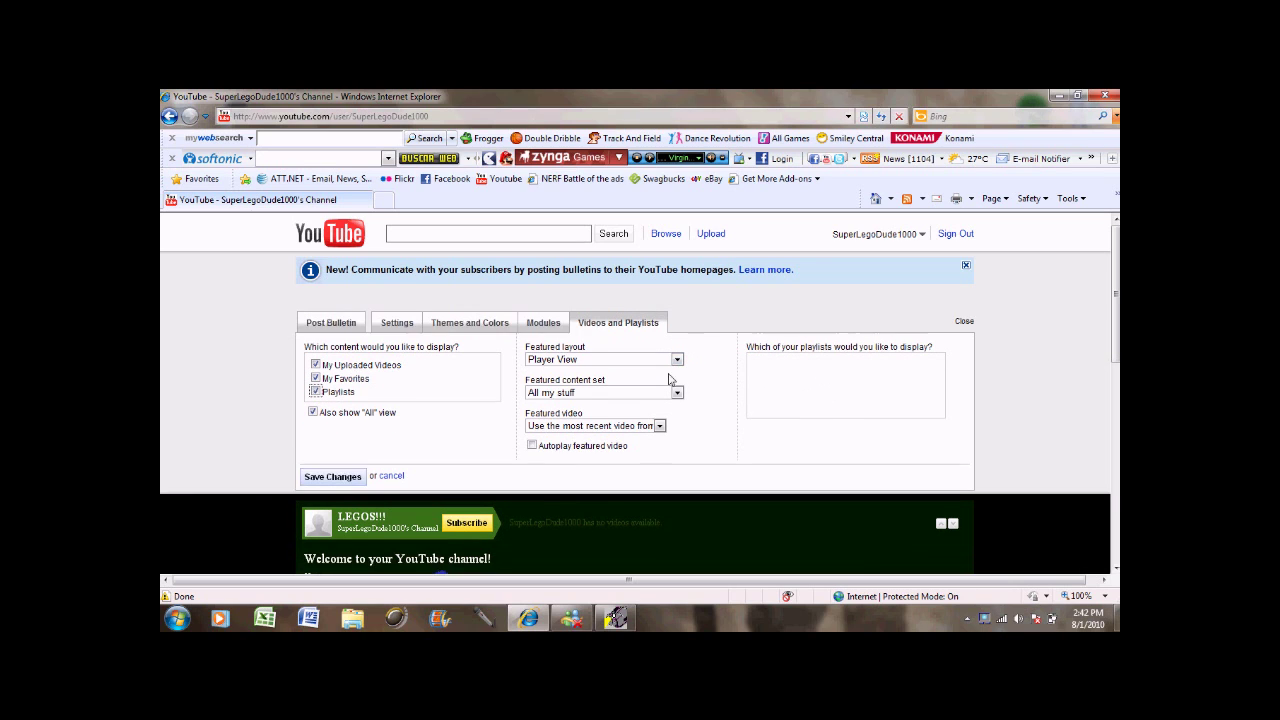
# Try Grid View for the featured layout, then return it to Player View.
pyautogui.click(677, 370)
pyautogui.click(677, 343)
pyautogui.click(676, 342)
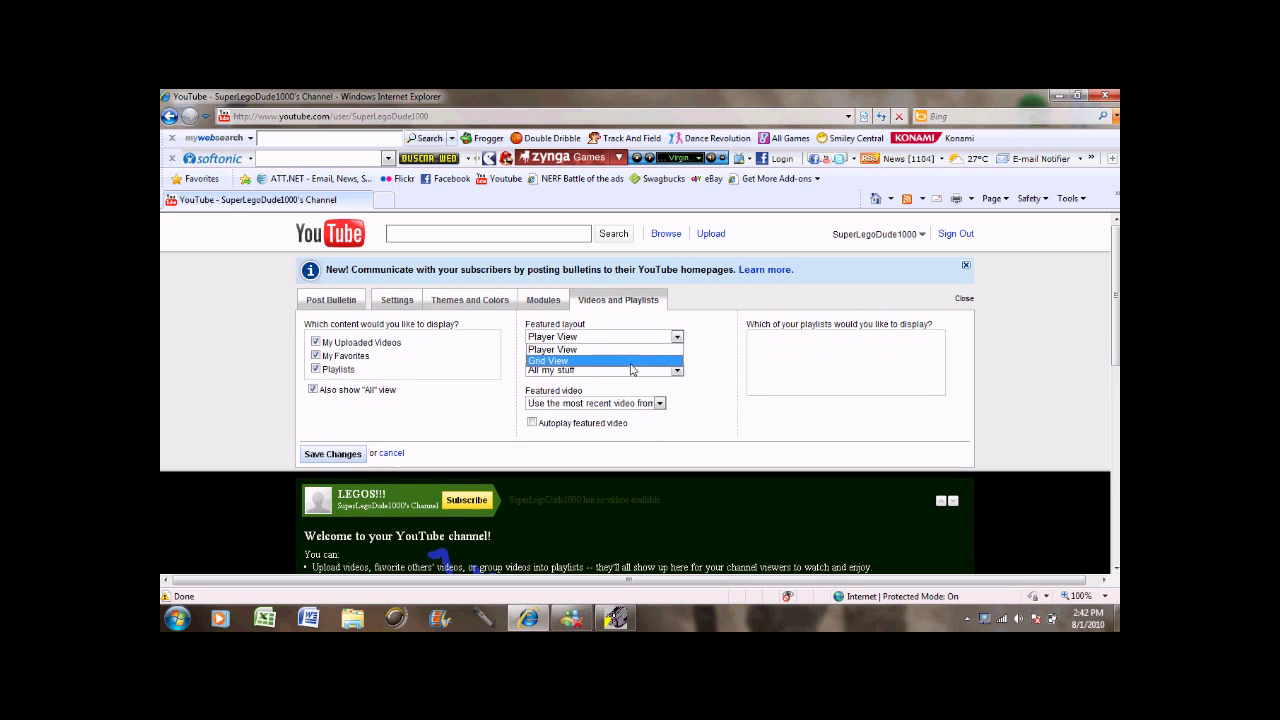
pyautogui.click(640, 361)
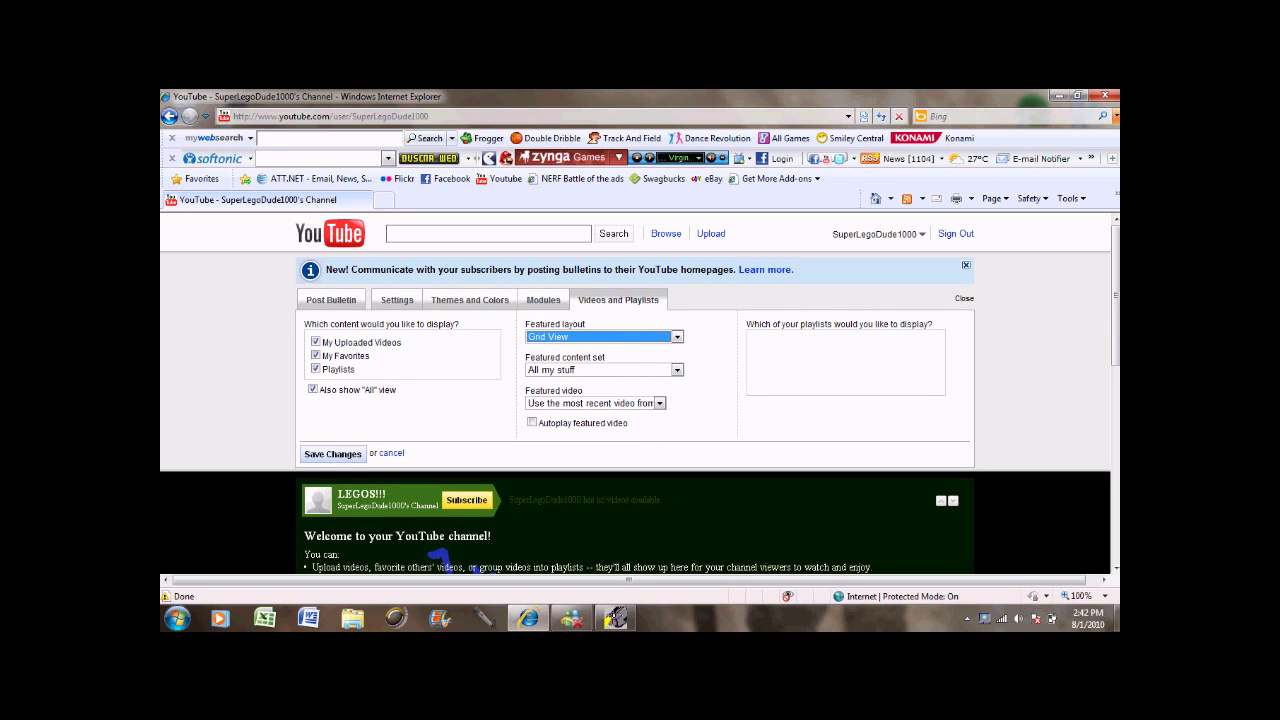
pyautogui.scroll(-1, 677, 337)
pyautogui.scroll(1, 677, 337)
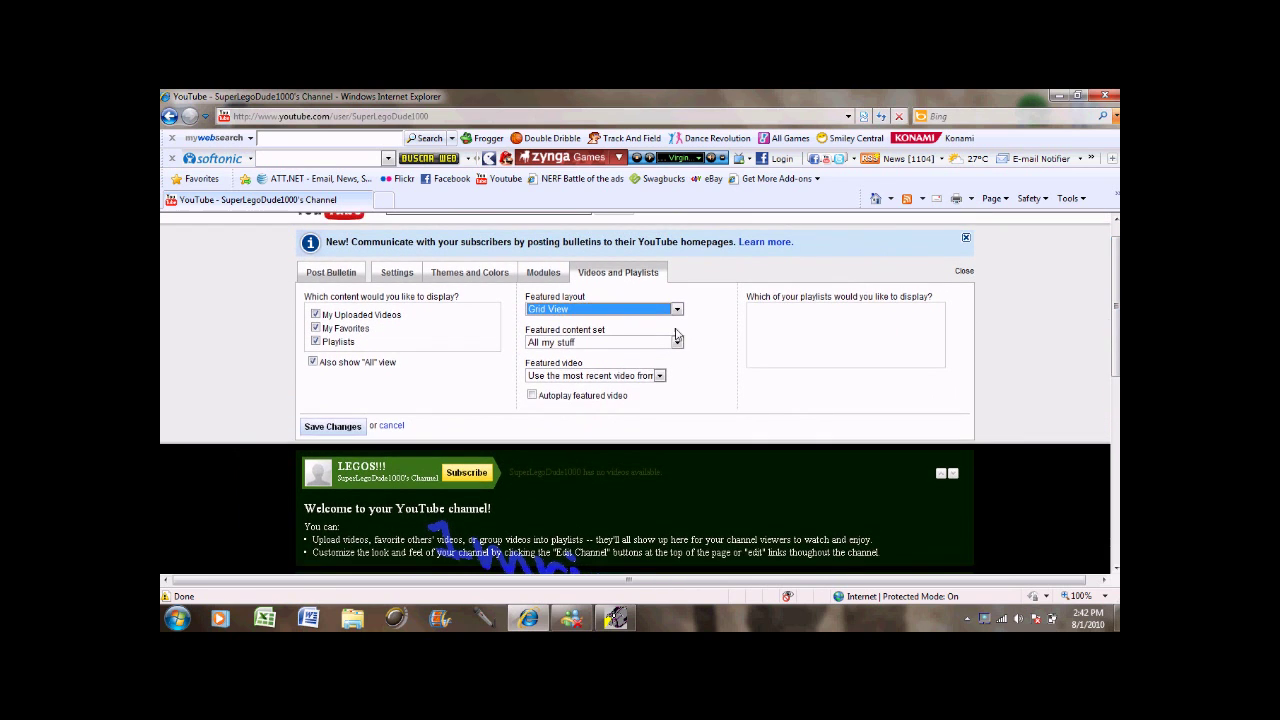
pyautogui.click(680, 322)
pyautogui.click(677, 310)
pyautogui.click(640, 330)
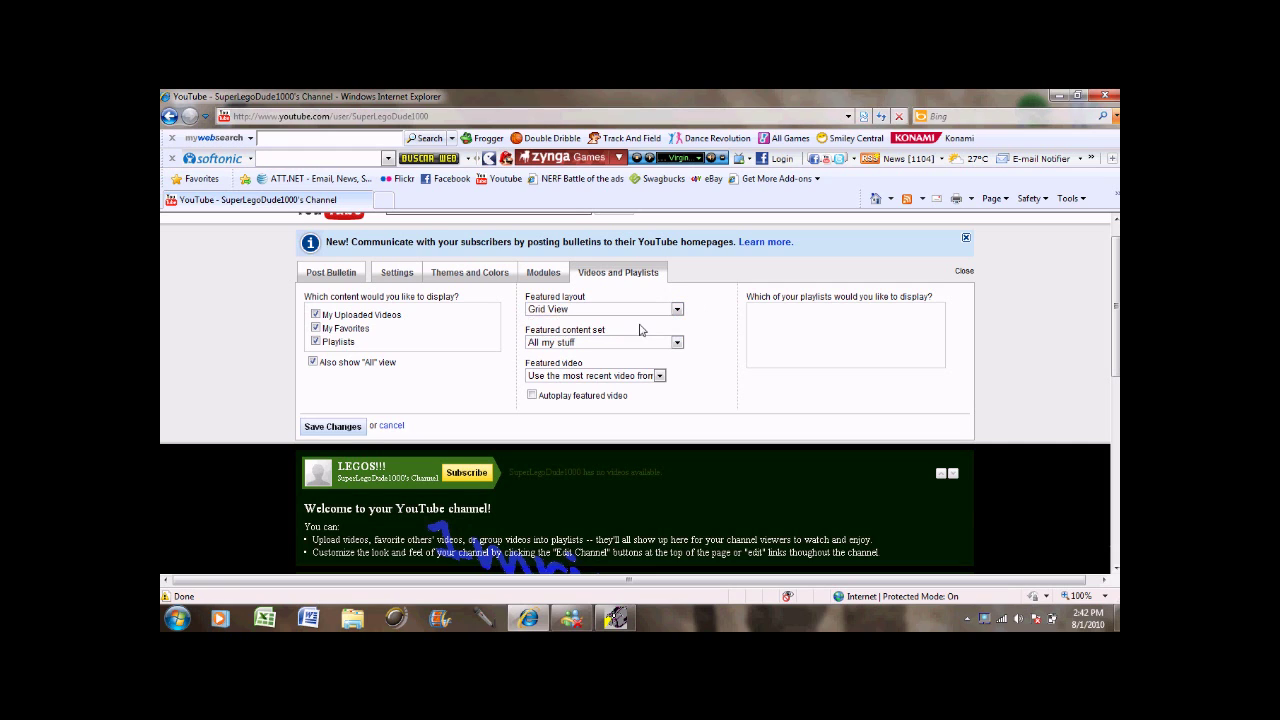
# Keep All my stuff, feature an Other video with autoplay, and save.
pyautogui.click(679, 343)
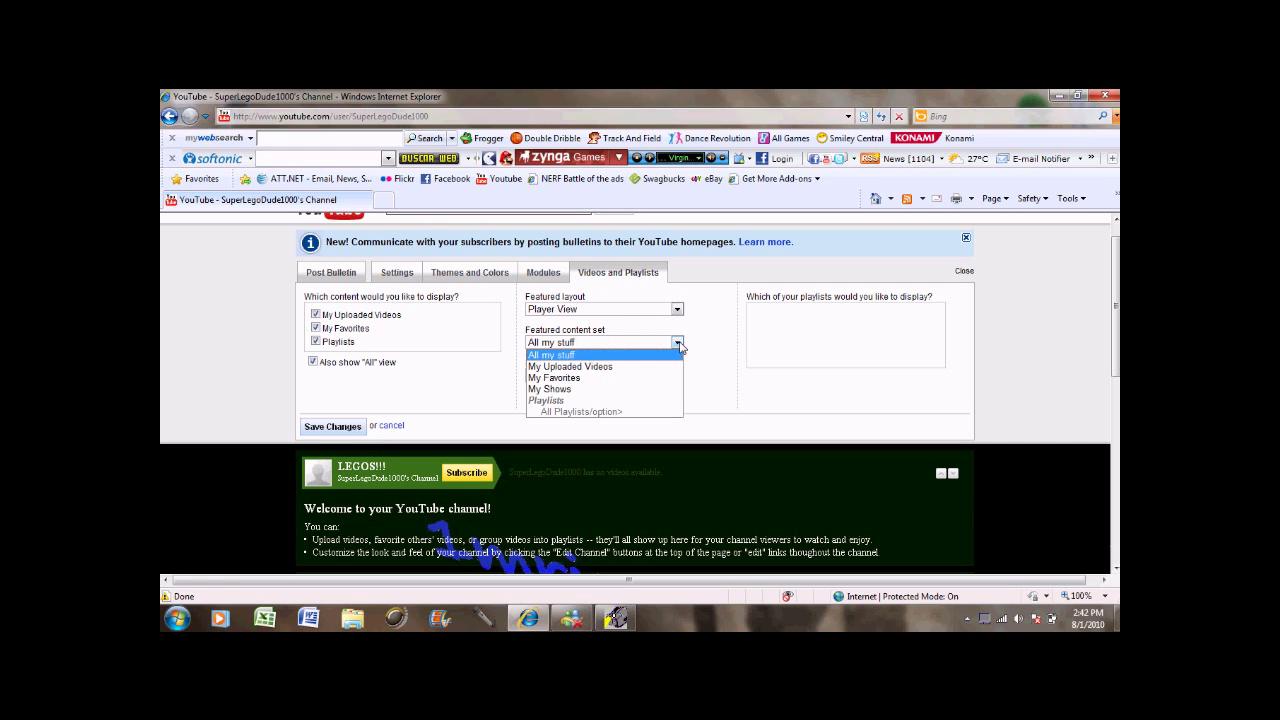
pyautogui.click(635, 356)
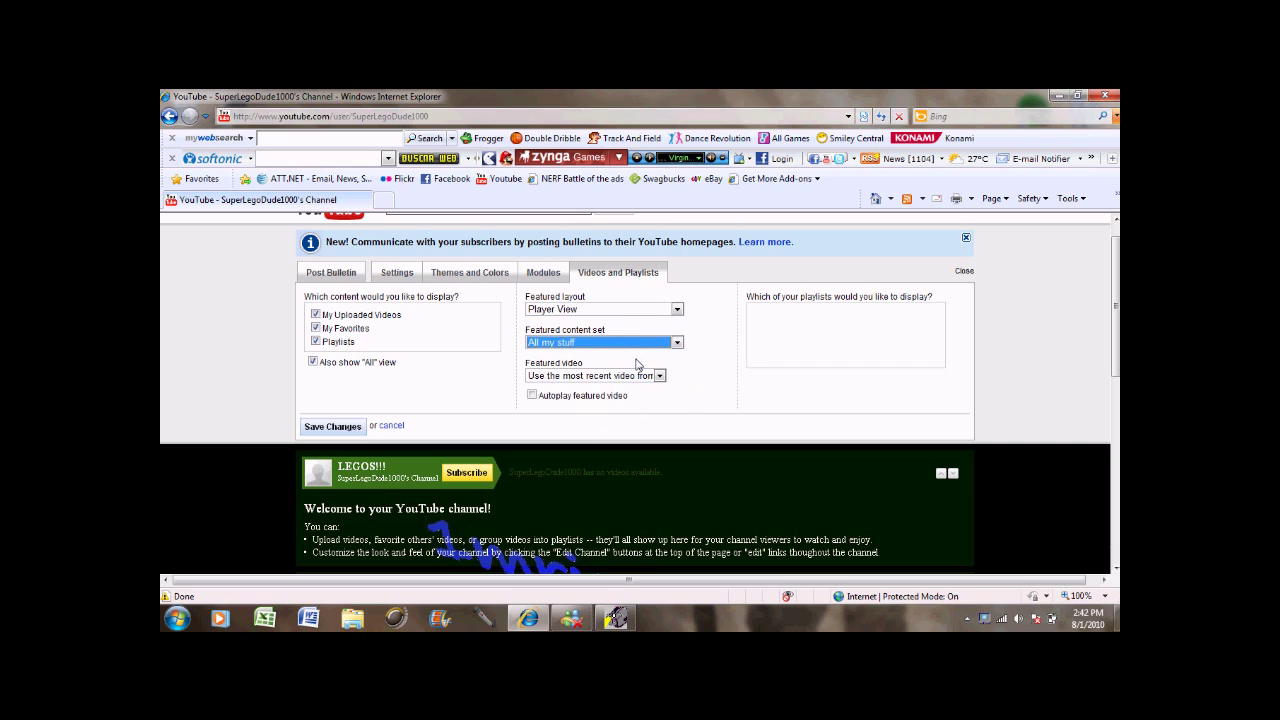
pyautogui.click(659, 375)
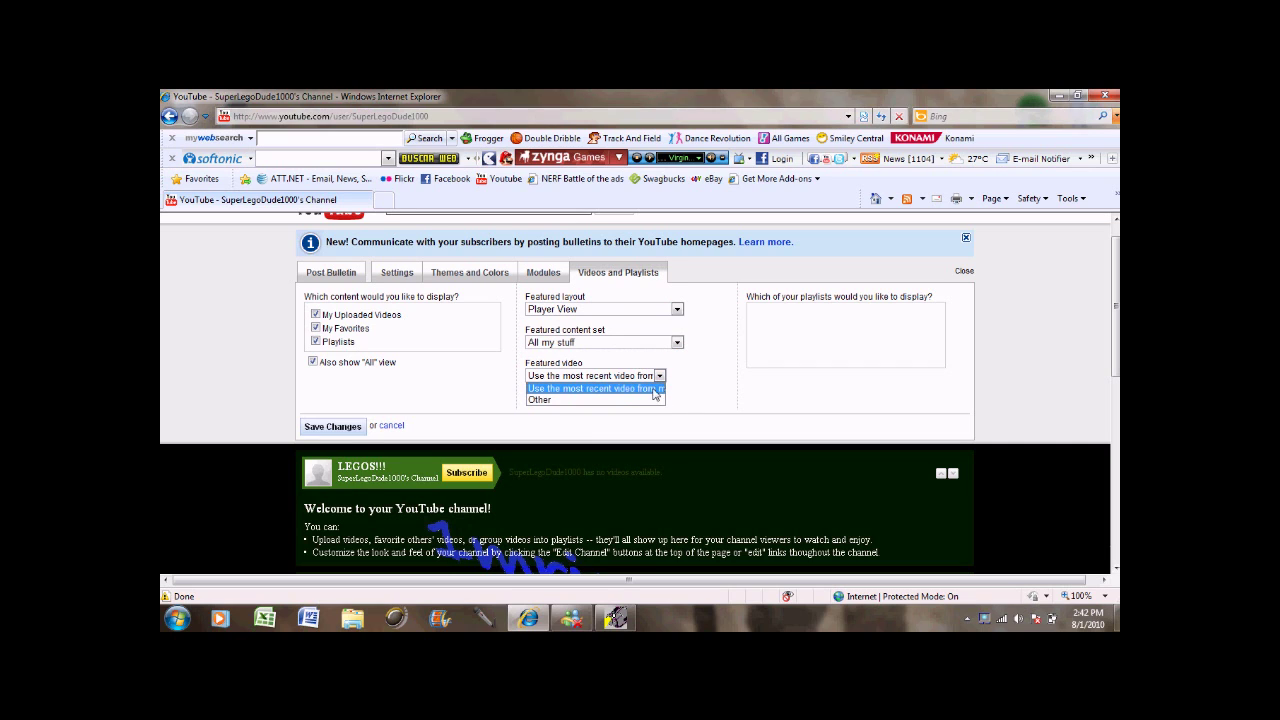
pyautogui.click(652, 400)
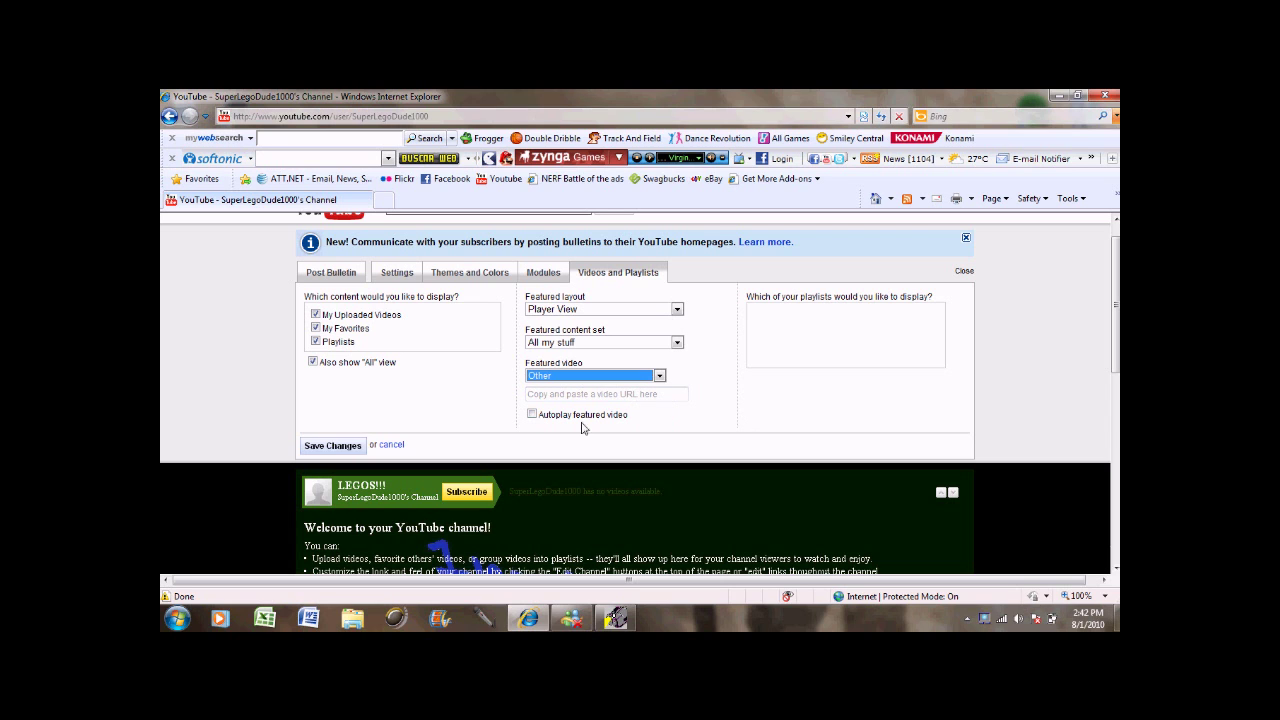
pyautogui.click(532, 413)
pyautogui.click(358, 441)
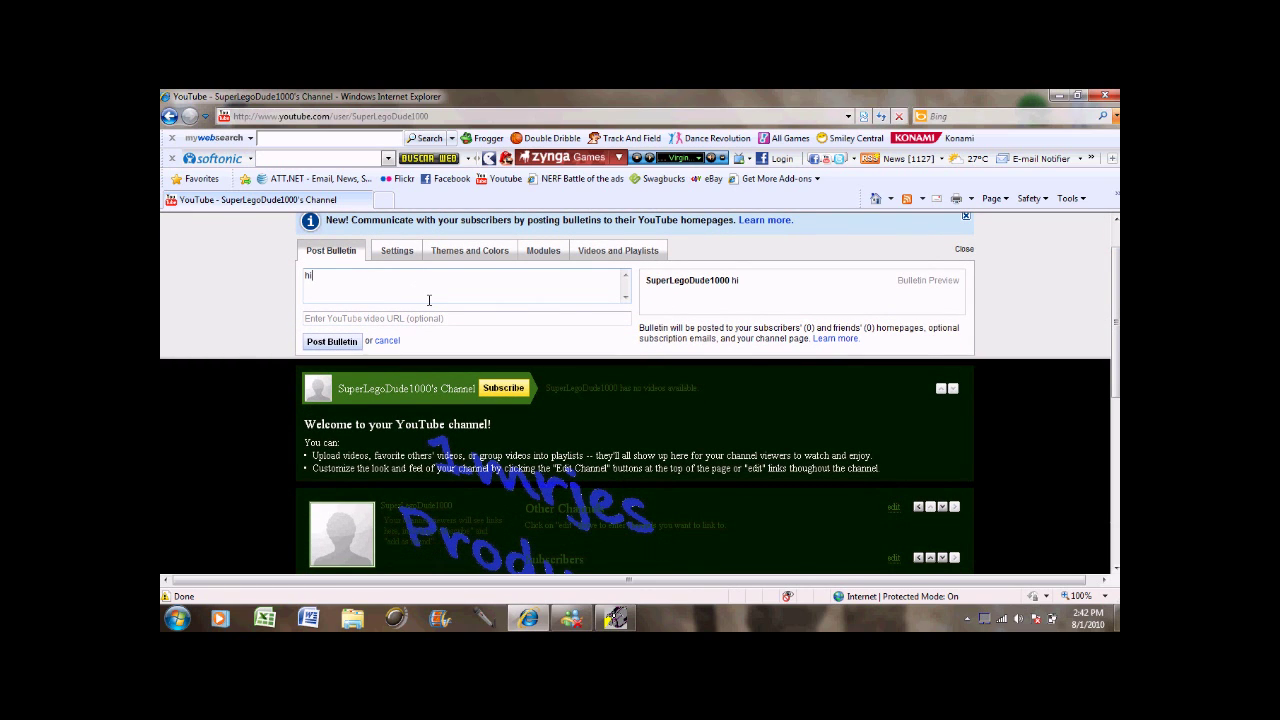
# Post the bulletin 'hi youtube!' to the channel.
pyautogui.write('hi youtub')
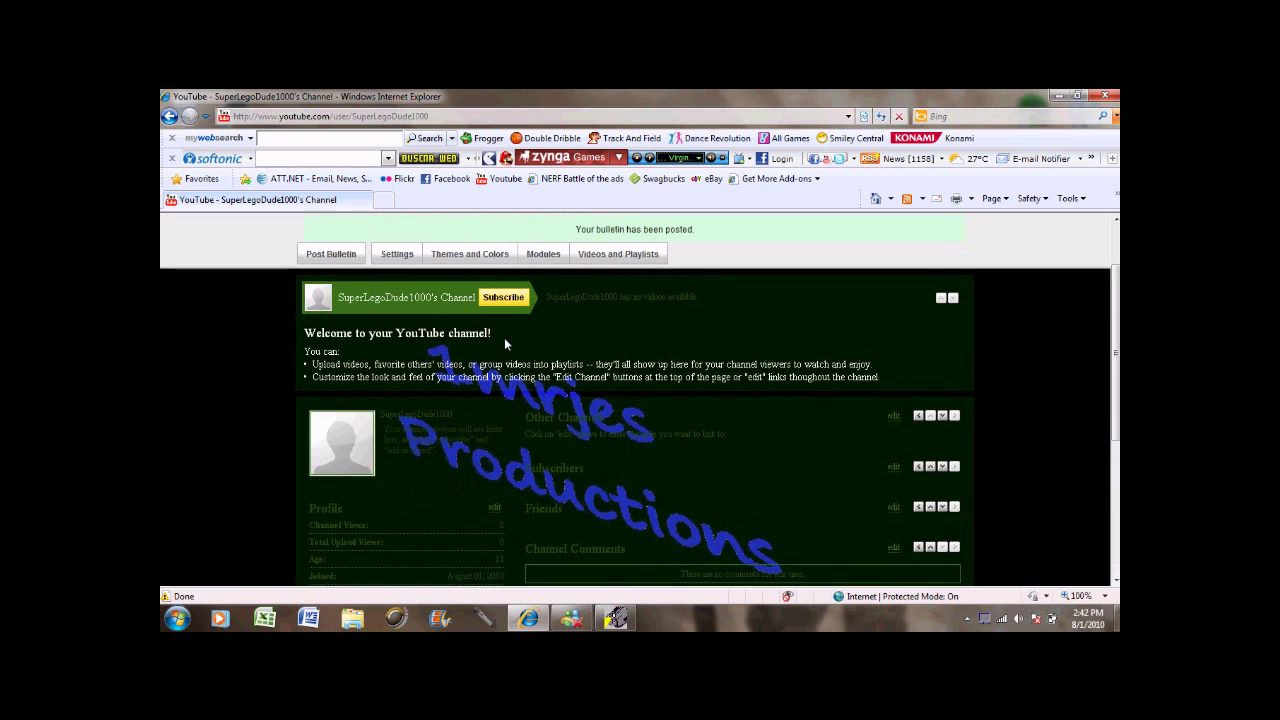
pyautogui.click(404, 250)
# Retitle the channel 'LEGOS!!!!' and save the change.
pyautogui.click(495, 299)
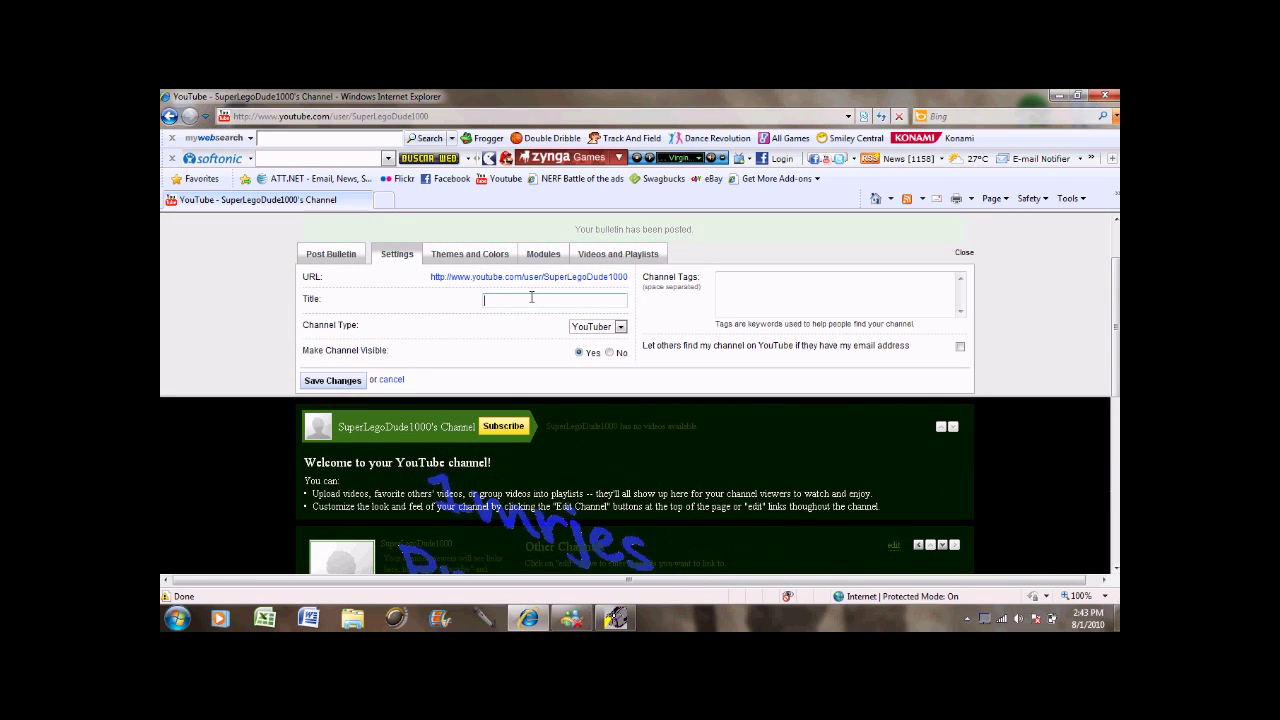
pyautogui.write('LEGOS!!!')
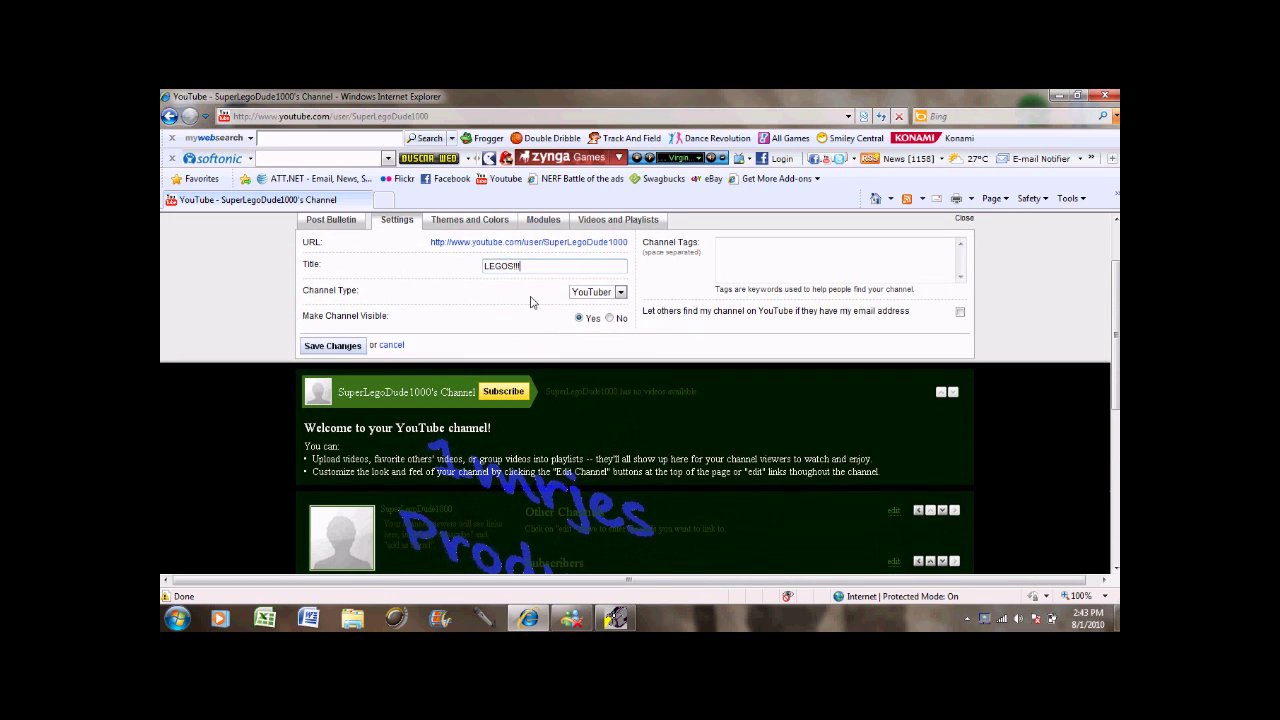
pyautogui.write('!')
pyautogui.click(359, 346)
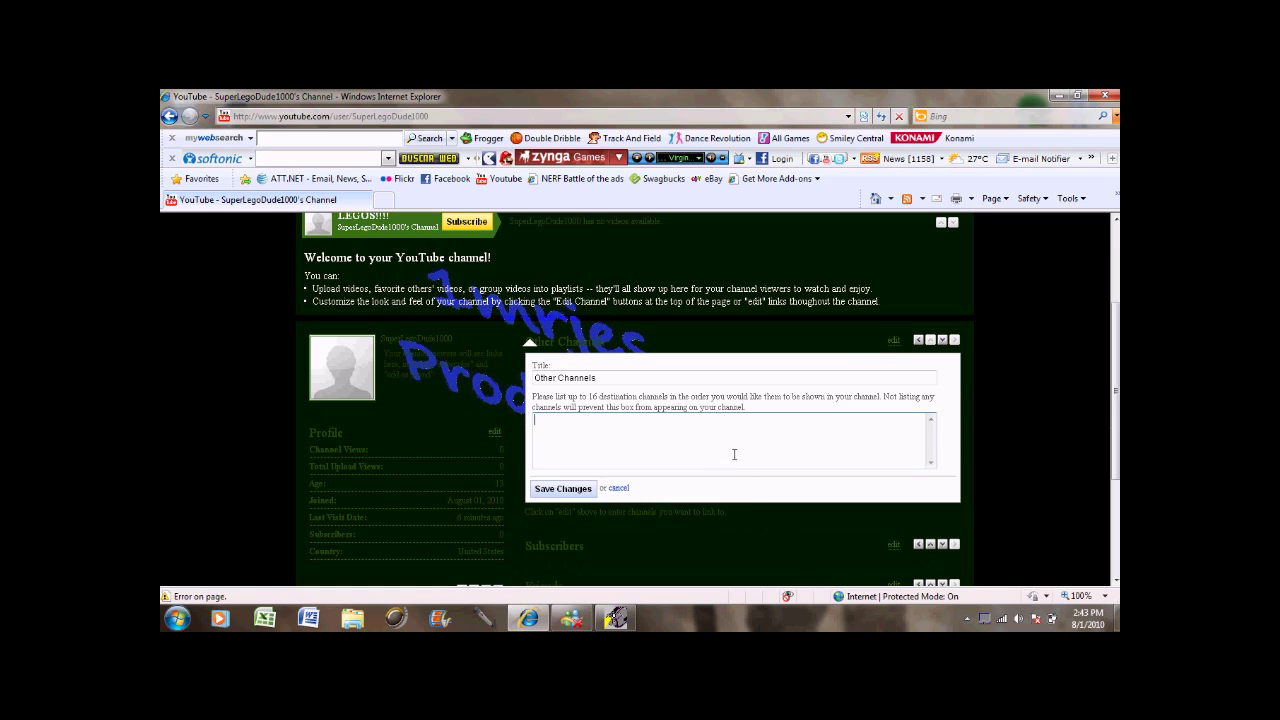
# Enter '1mn' in the Other Channels box, save it, and write the comment 'hi'.
pyautogui.write('1mn')
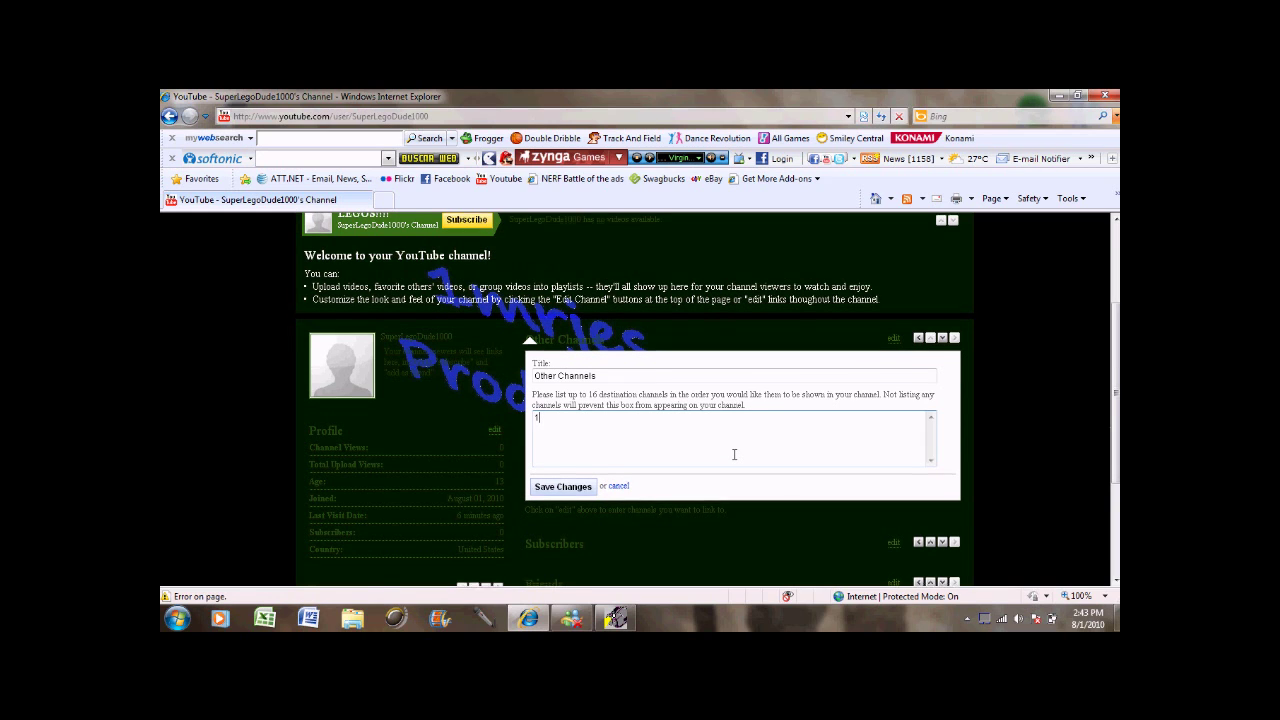
pyautogui.scroll(-1, 734, 454)
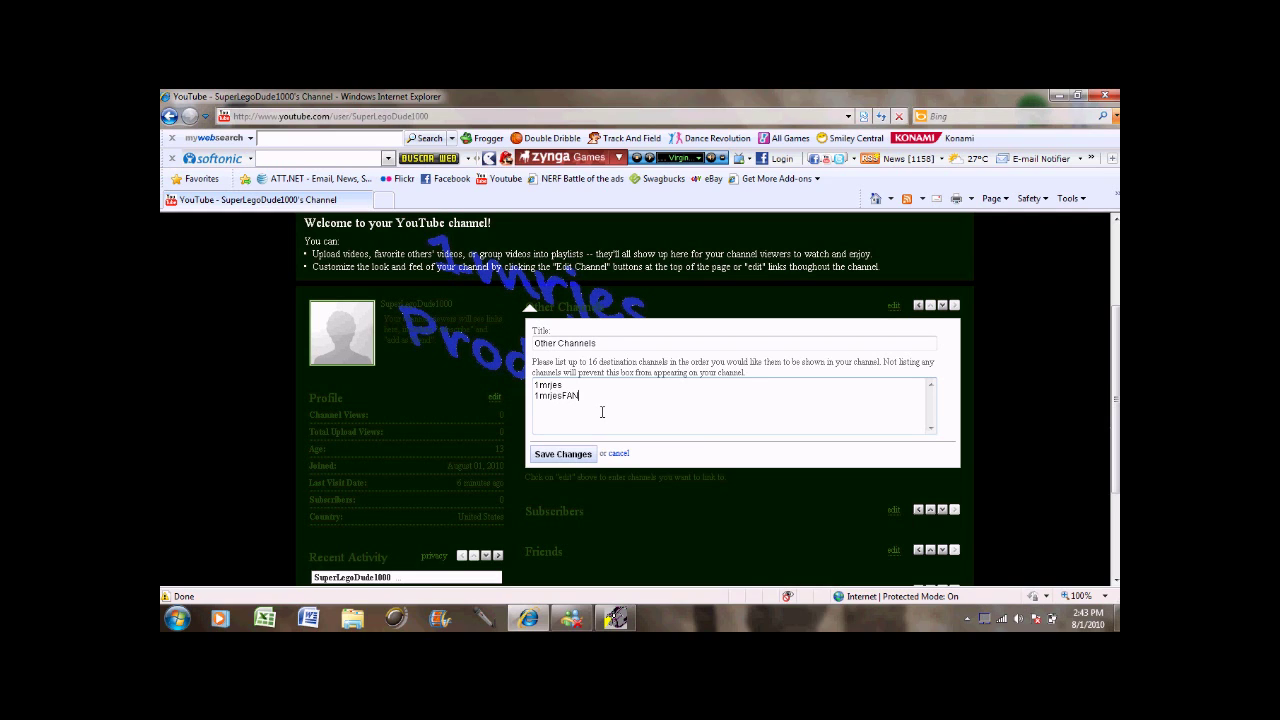
pyautogui.click(575, 455)
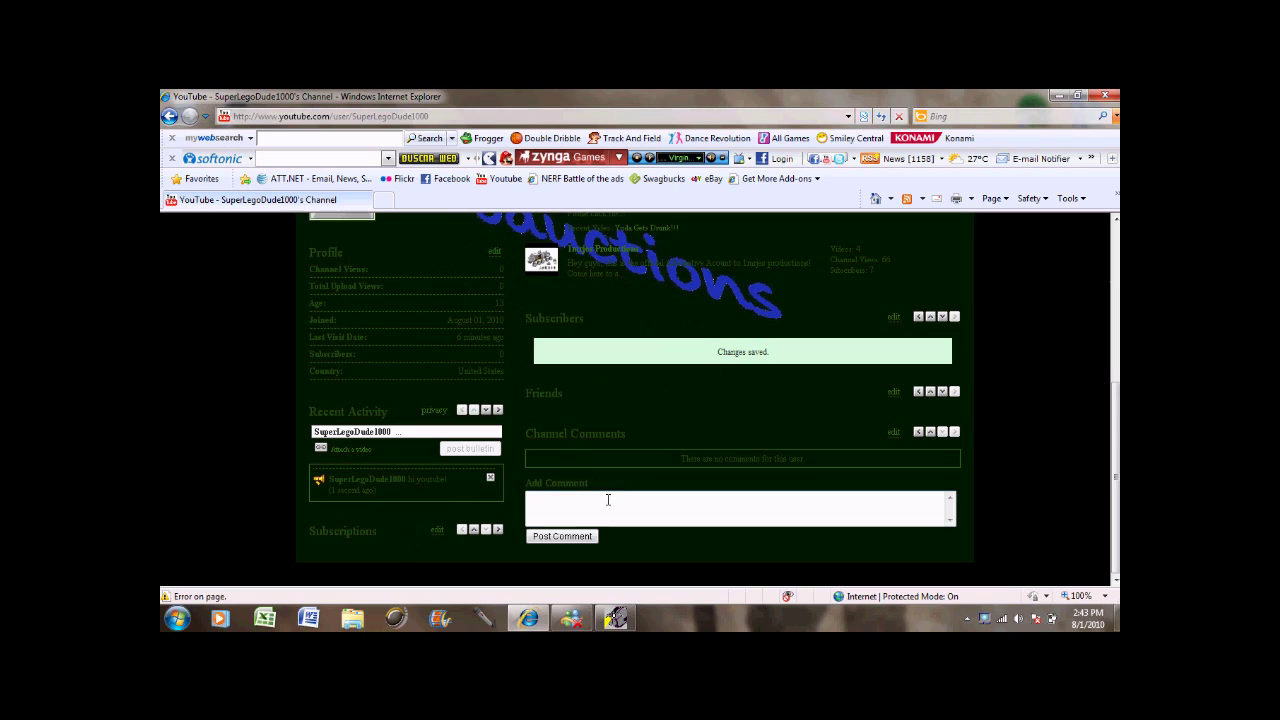
pyautogui.write('hi')
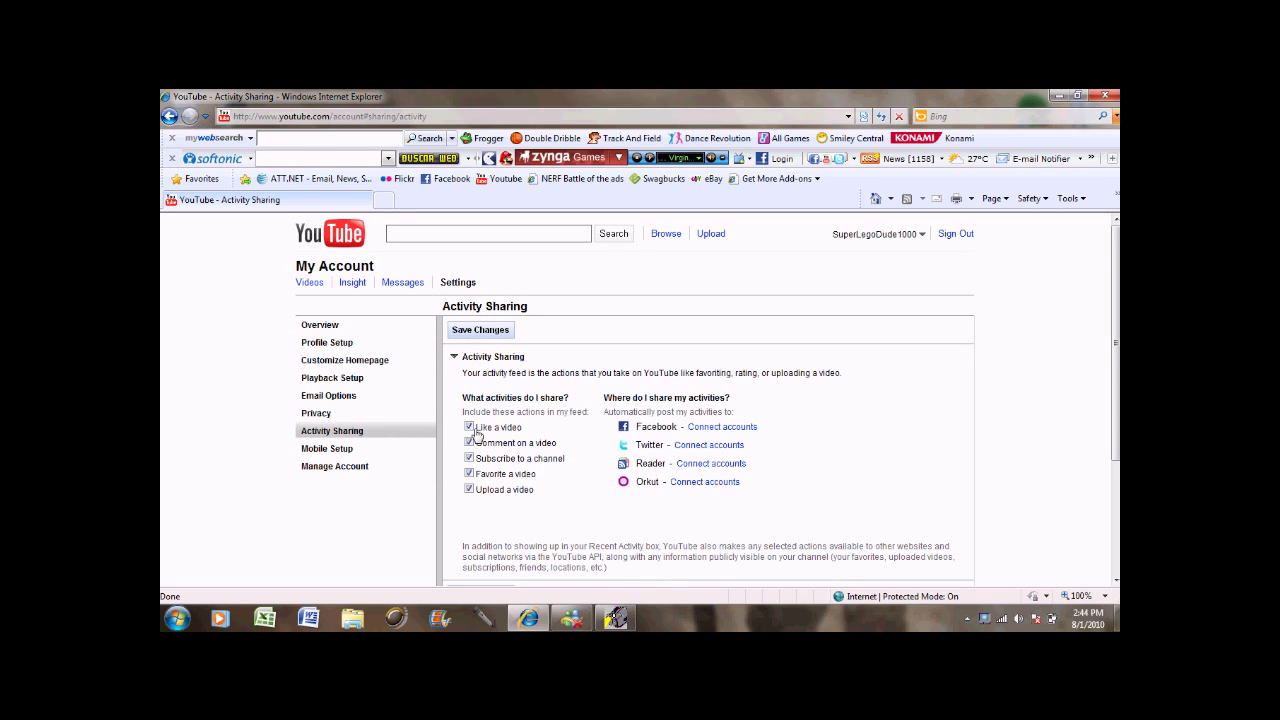
# Untick 'Like a video' and 'Comment on a video' activity sharing, then return to the channel page.
pyautogui.click(469, 427)
pyautogui.click(469, 442)
pyautogui.click(169, 116)
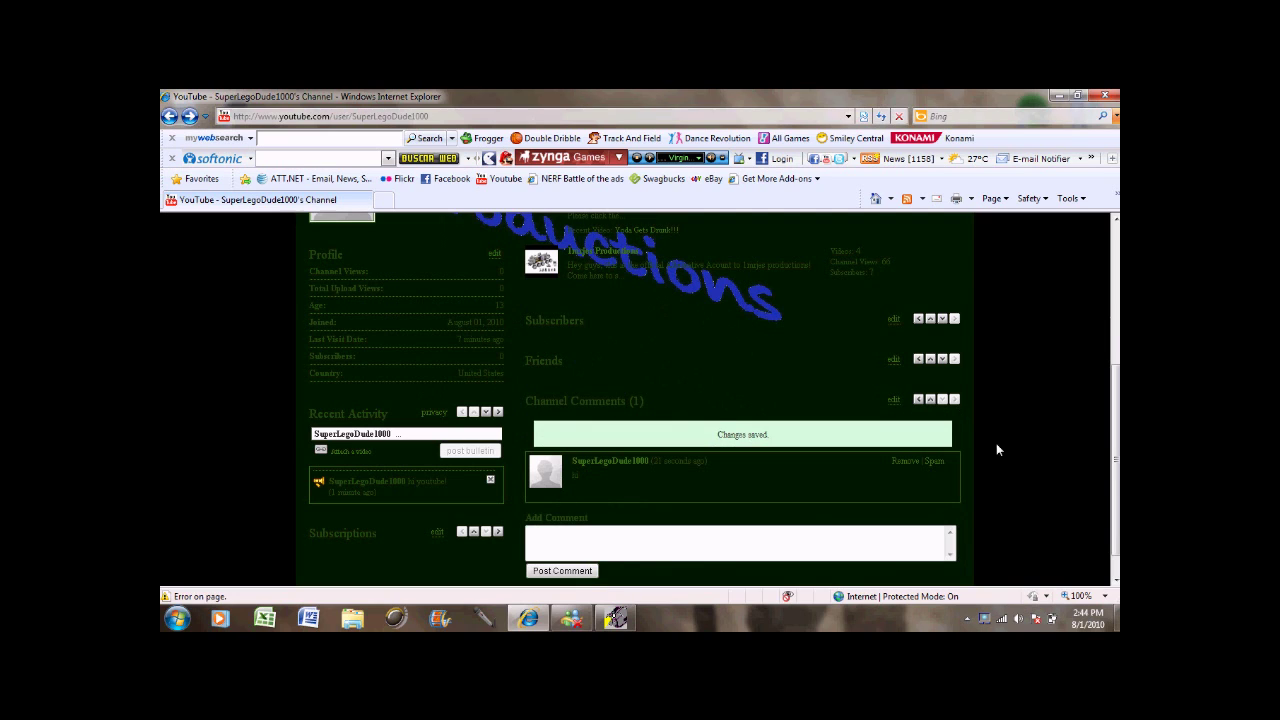
# Enter a profile display name and hide the age.
pyautogui.moveTo(1116, 355); pyautogui.dragTo(1116, 390)
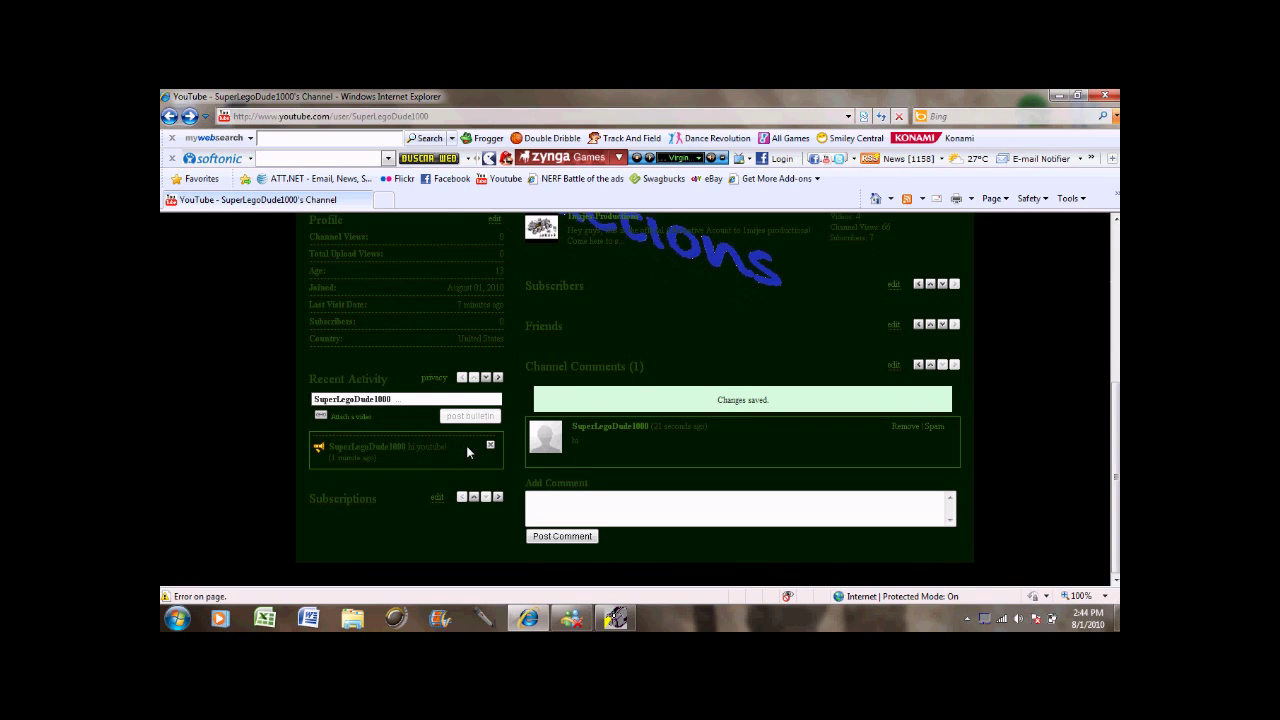
pyautogui.scroll(5, 635, 400)
pyautogui.scroll(-2, 635, 400)
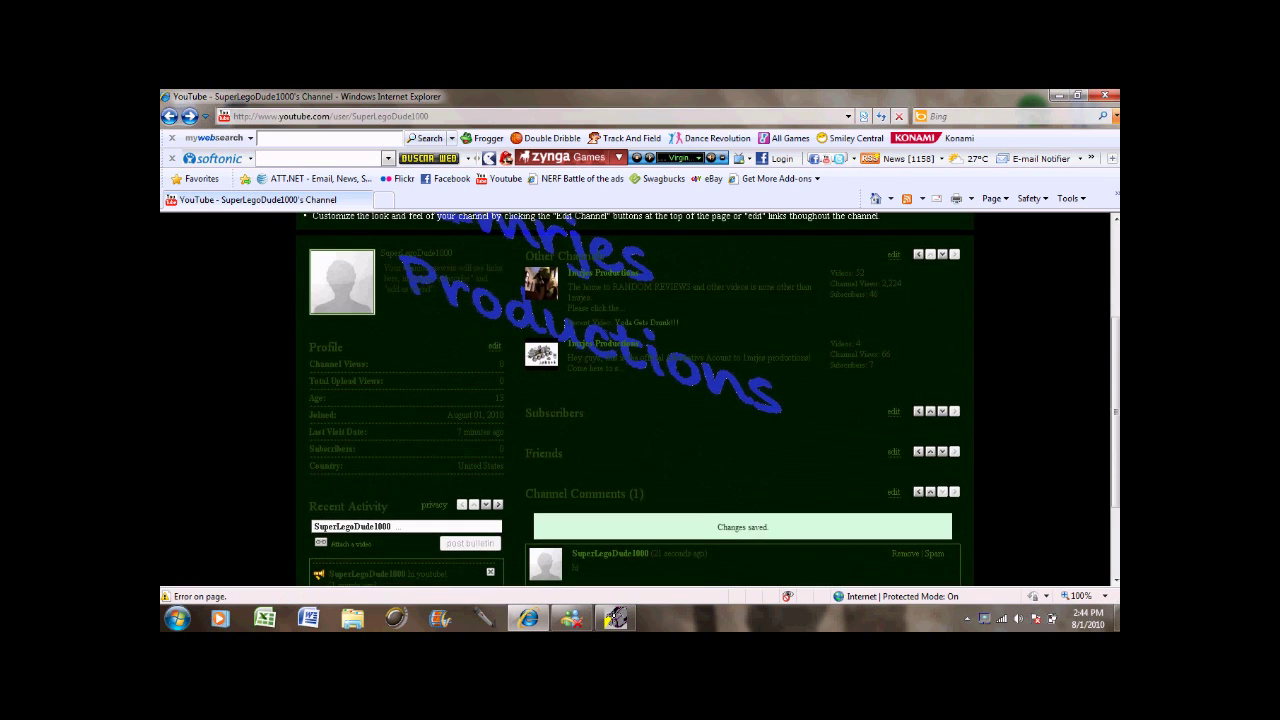
pyautogui.click(494, 346)
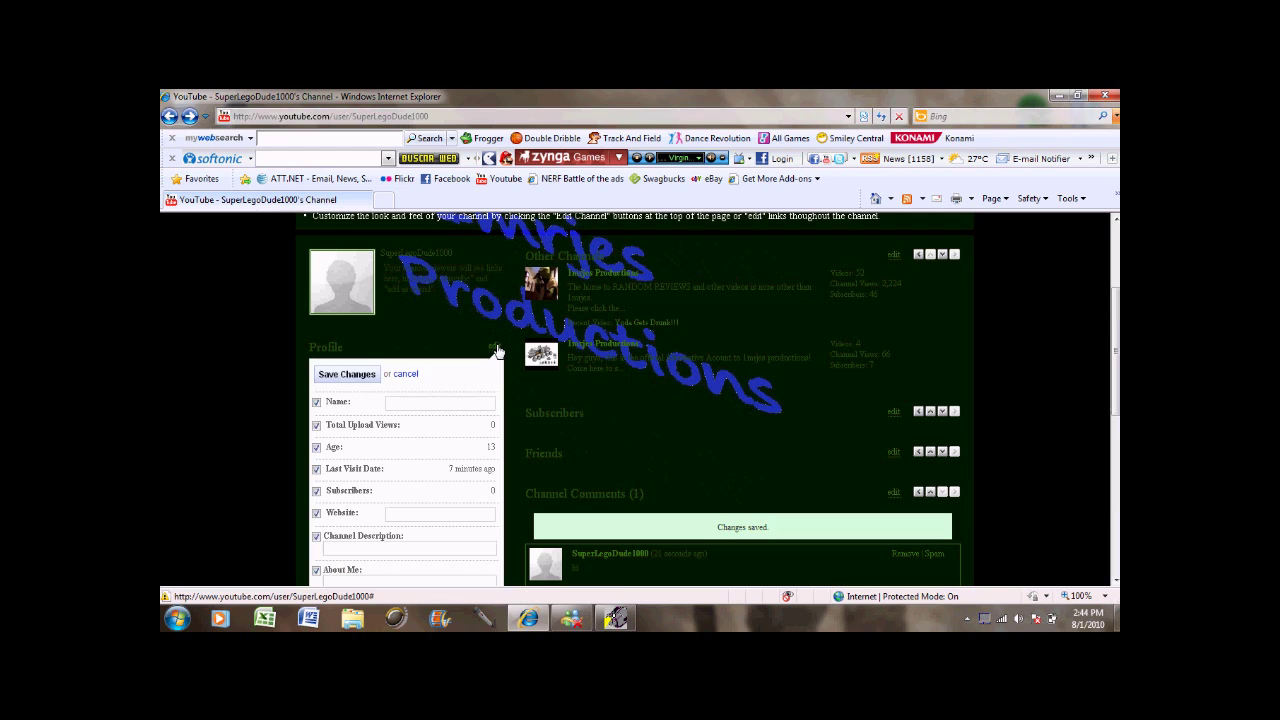
pyautogui.click(435, 405)
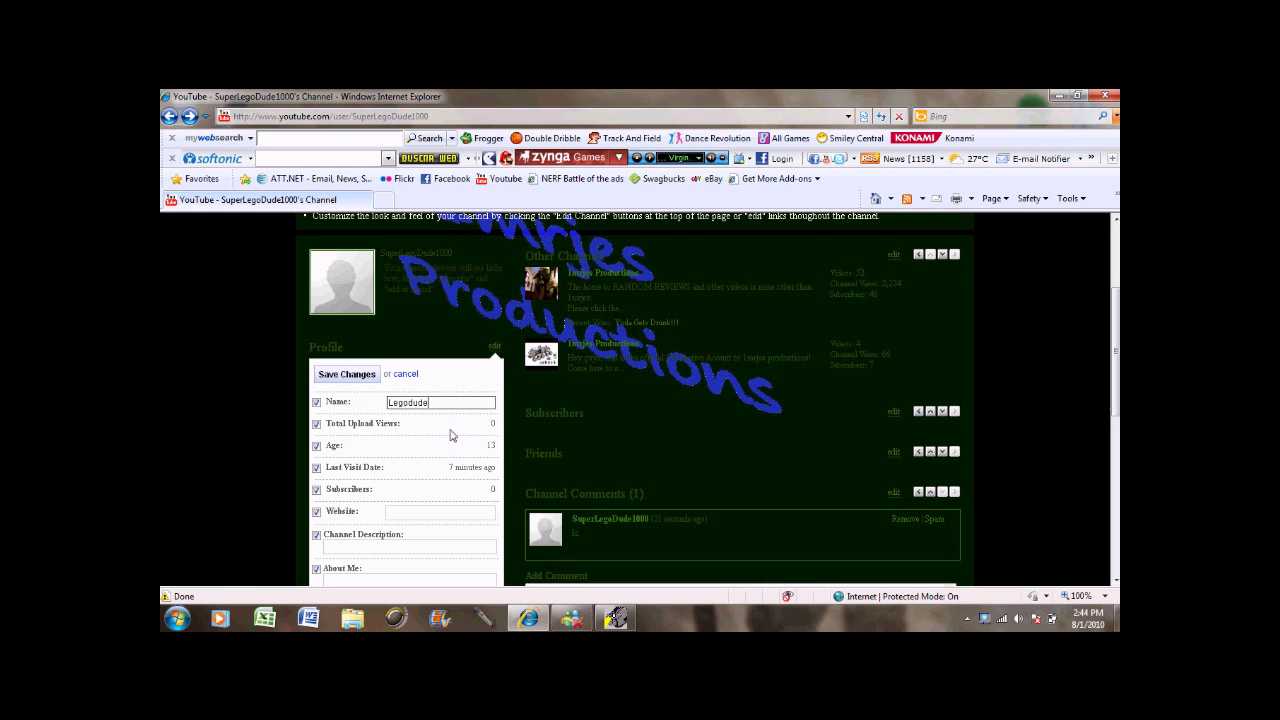
pyautogui.click(317, 447)
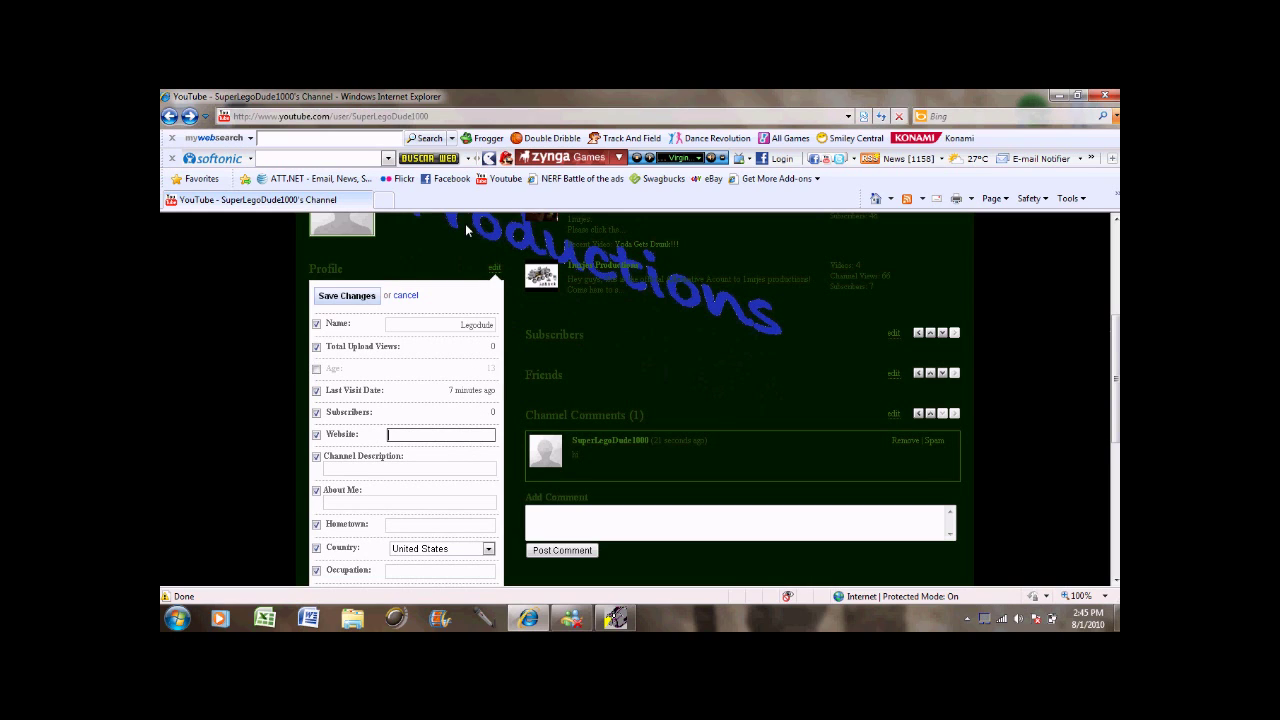
# Copy the channel's web address from the address bar into the Website field.
pyautogui.click(464, 118)
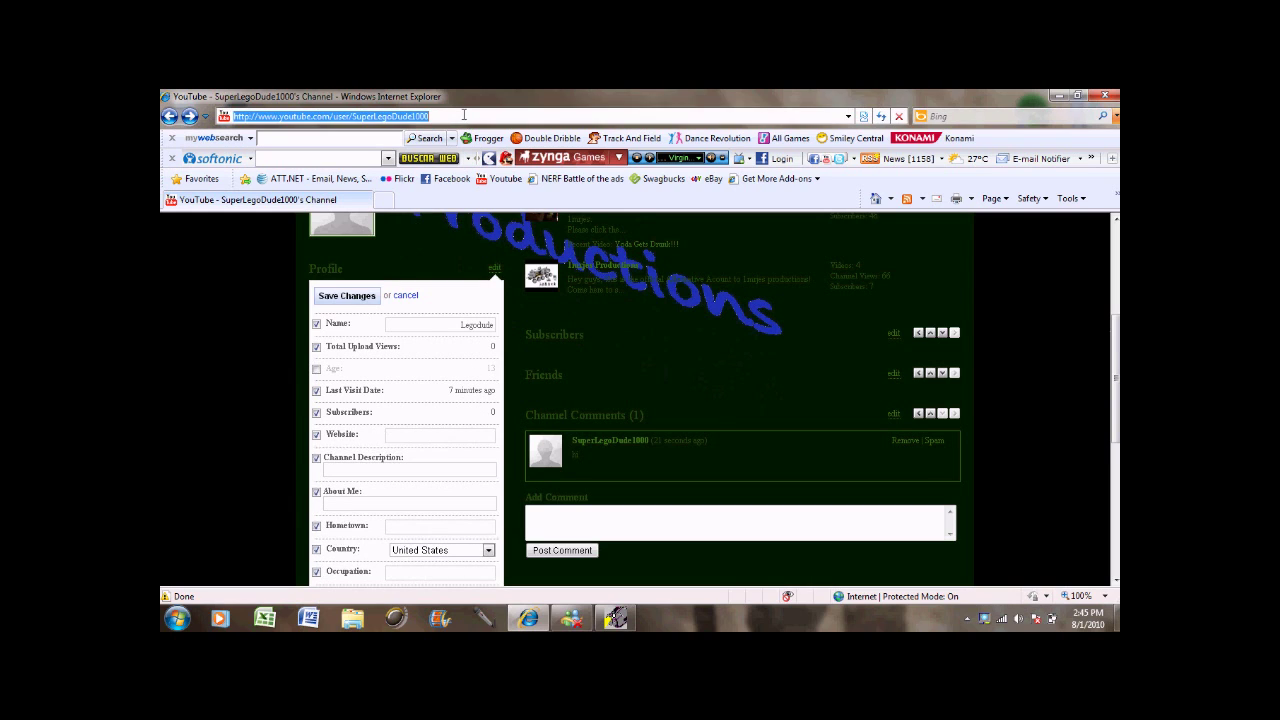
pyautogui.rightClick(463, 116)
pyautogui.click(493, 162)
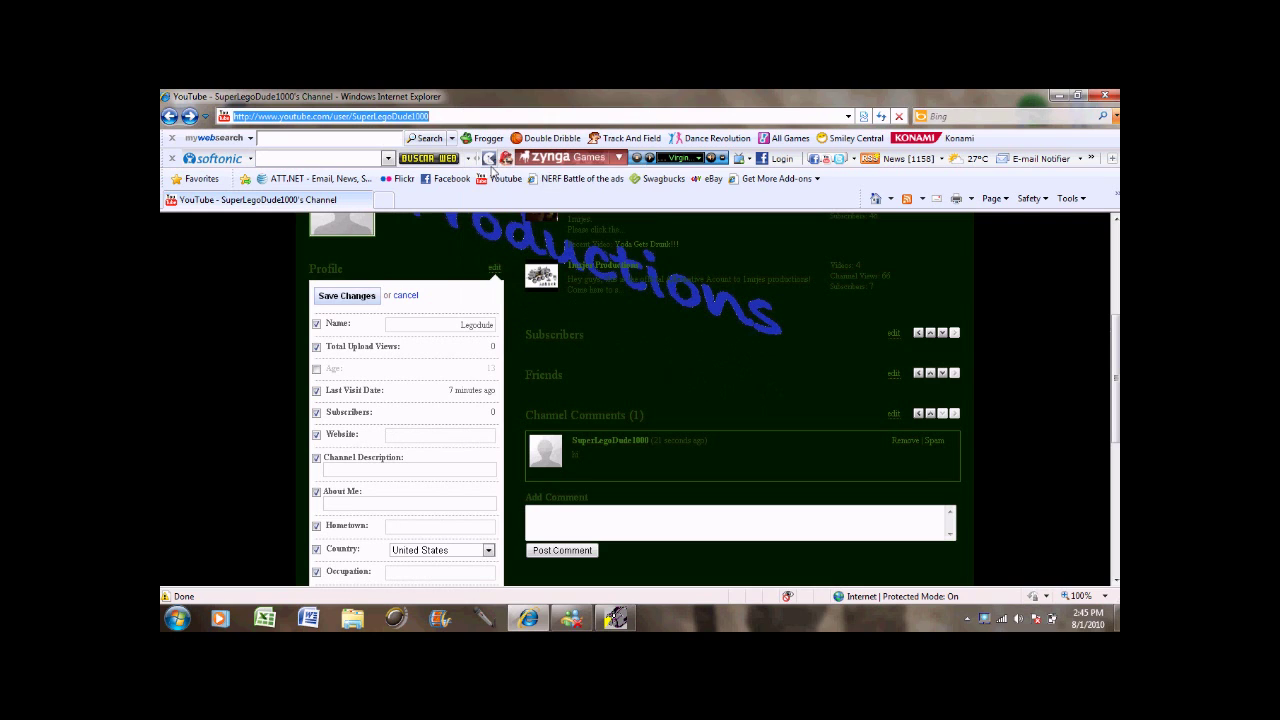
pyautogui.click(441, 436)
pyautogui.rightClick(440, 436)
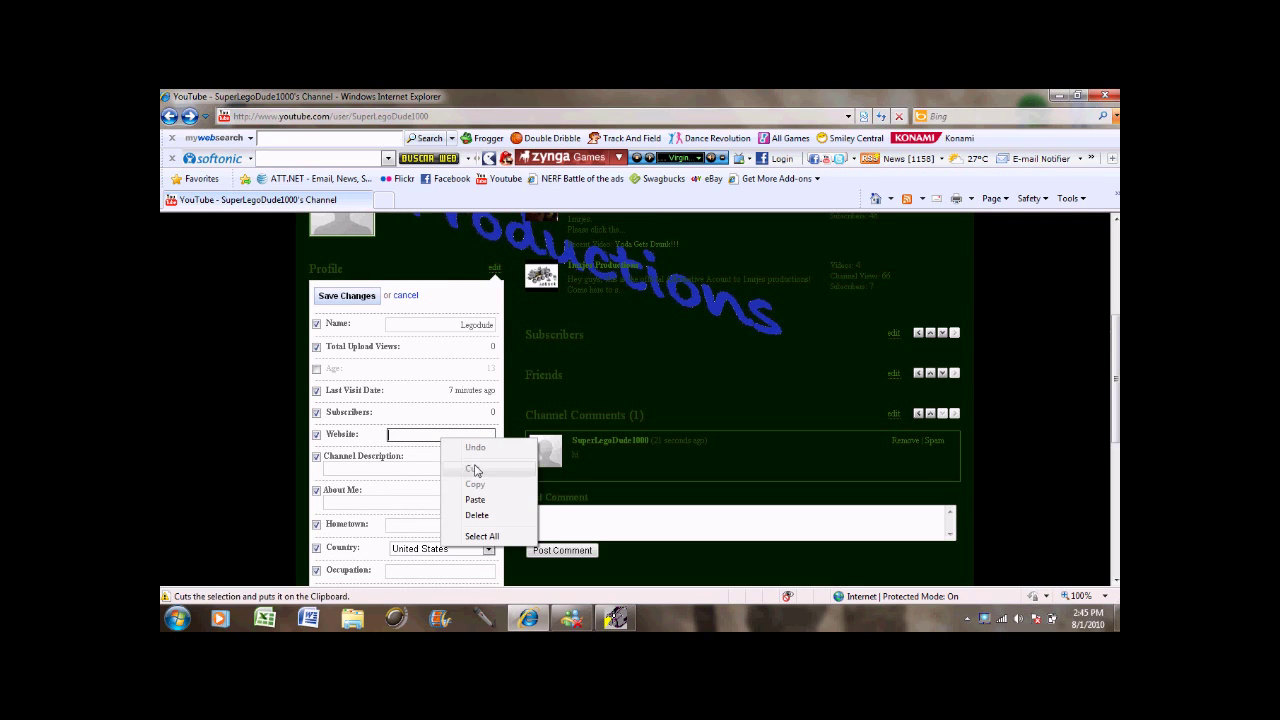
pyautogui.click(482, 504)
# Write the Channel Description and About Me text.
pyautogui.scroll(-2, 528, 400)
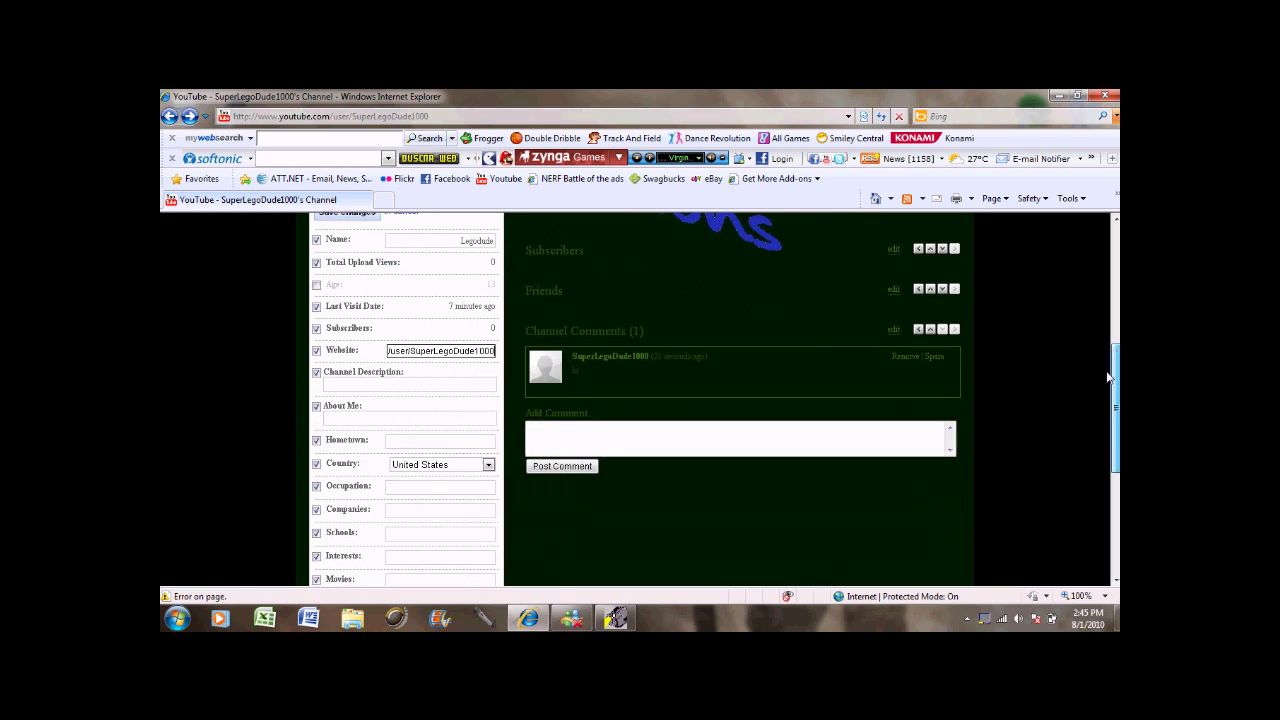
pyautogui.click(494, 396)
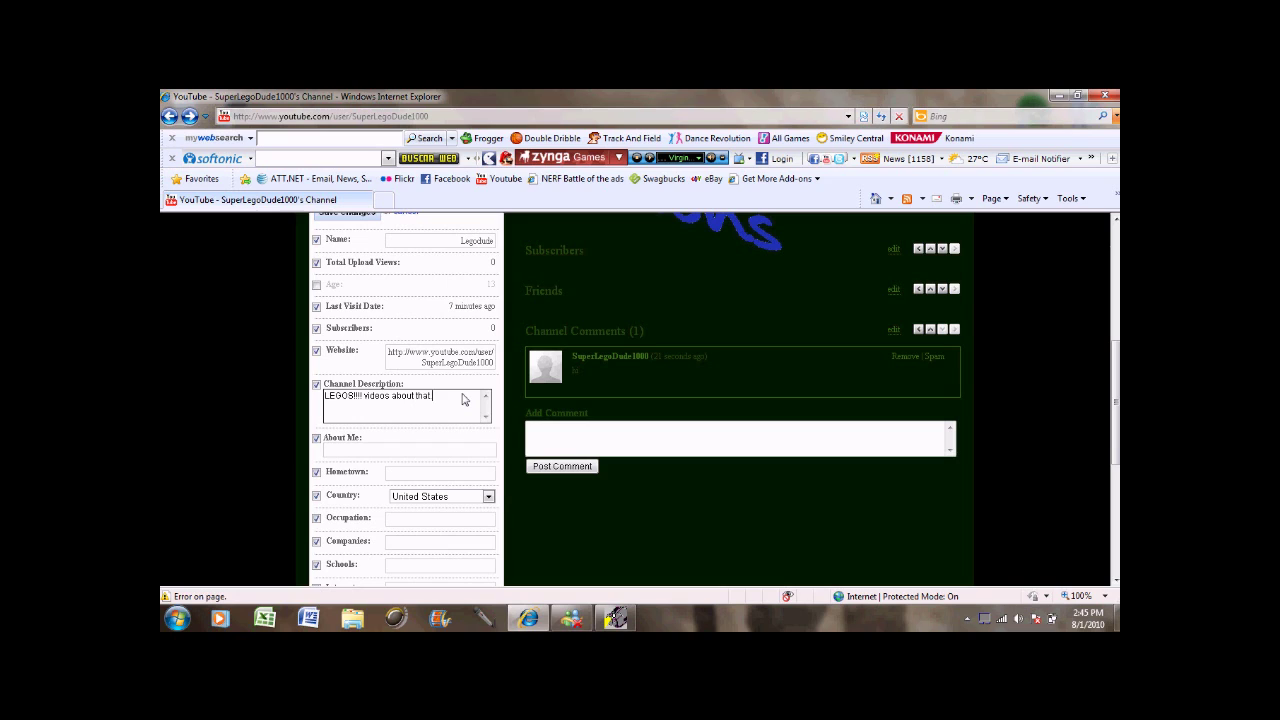
pyautogui.click(443, 452)
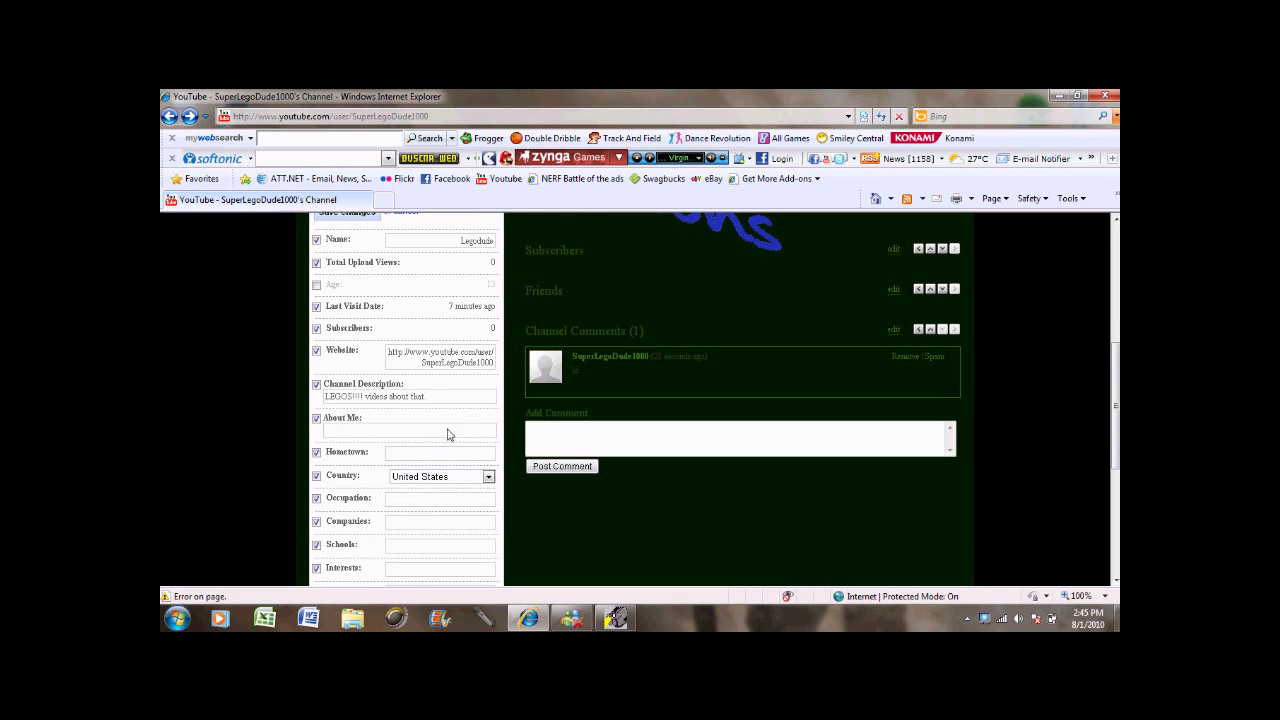
pyautogui.click(450, 432)
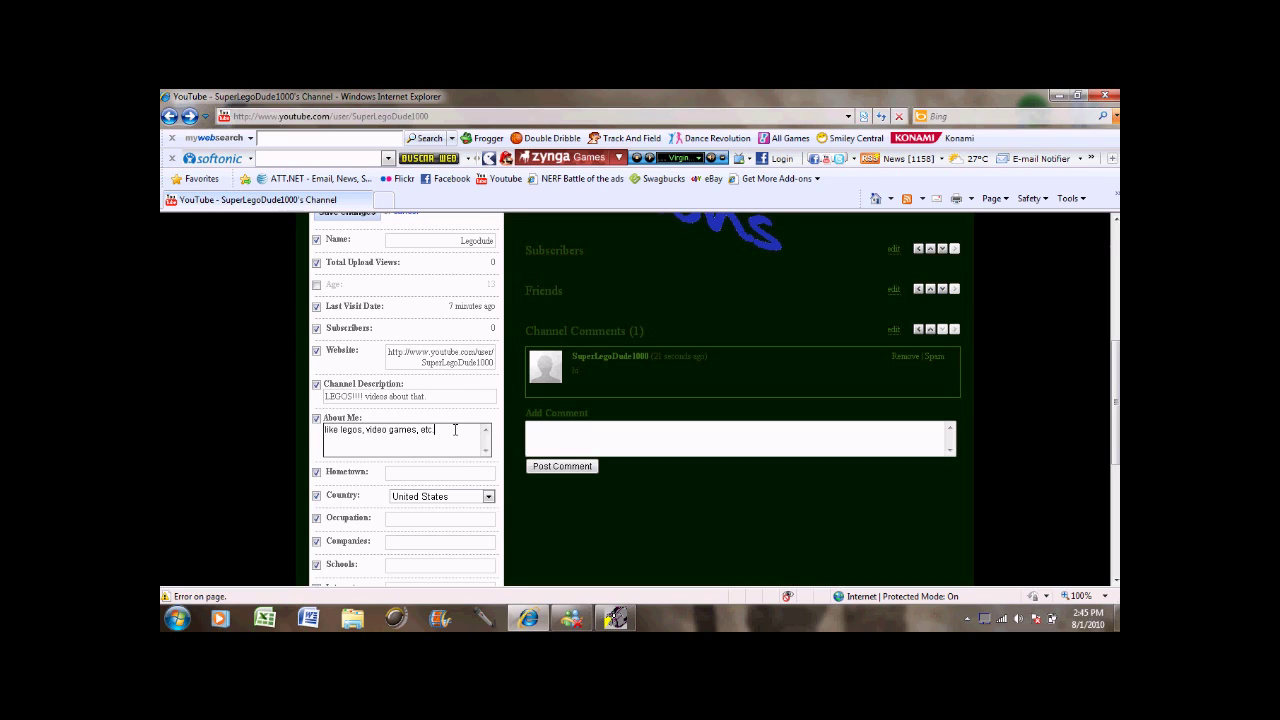
pyautogui.click(461, 480)
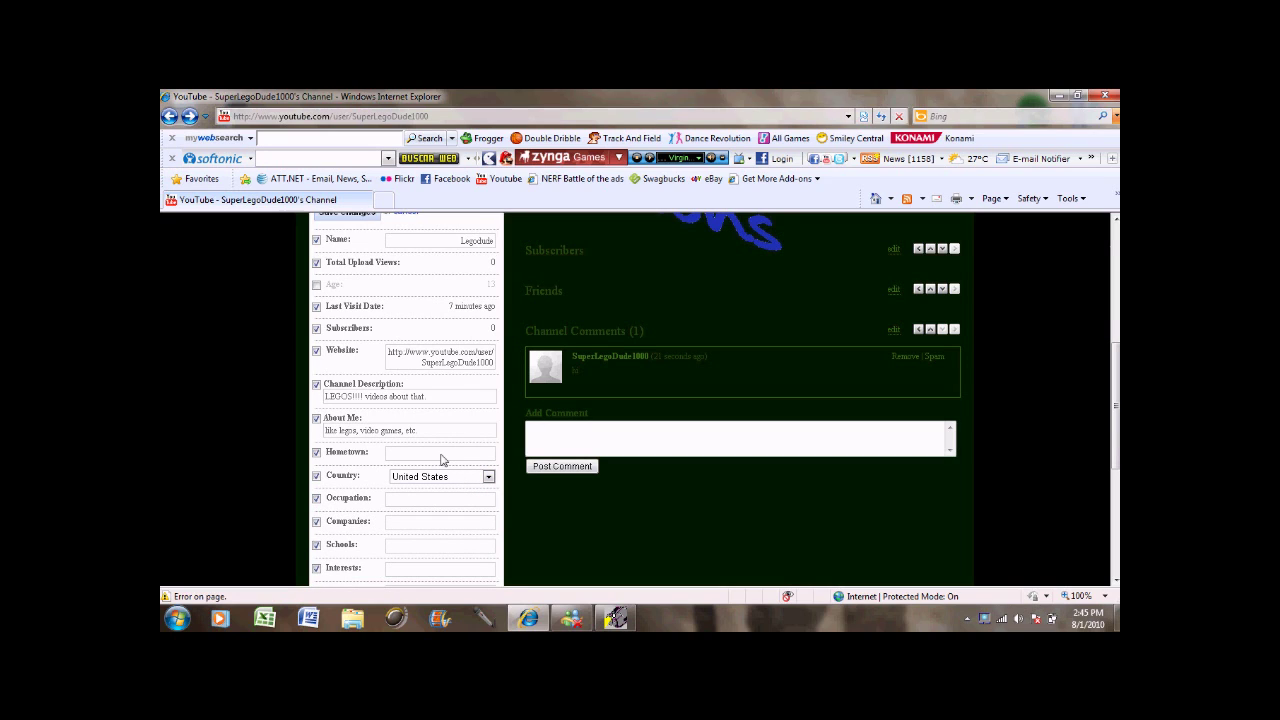
# Hide Hometown, Occupation, Companies, Schools, Interests, Movies, Music and Books, then save the profile.
pyautogui.click(316, 453)
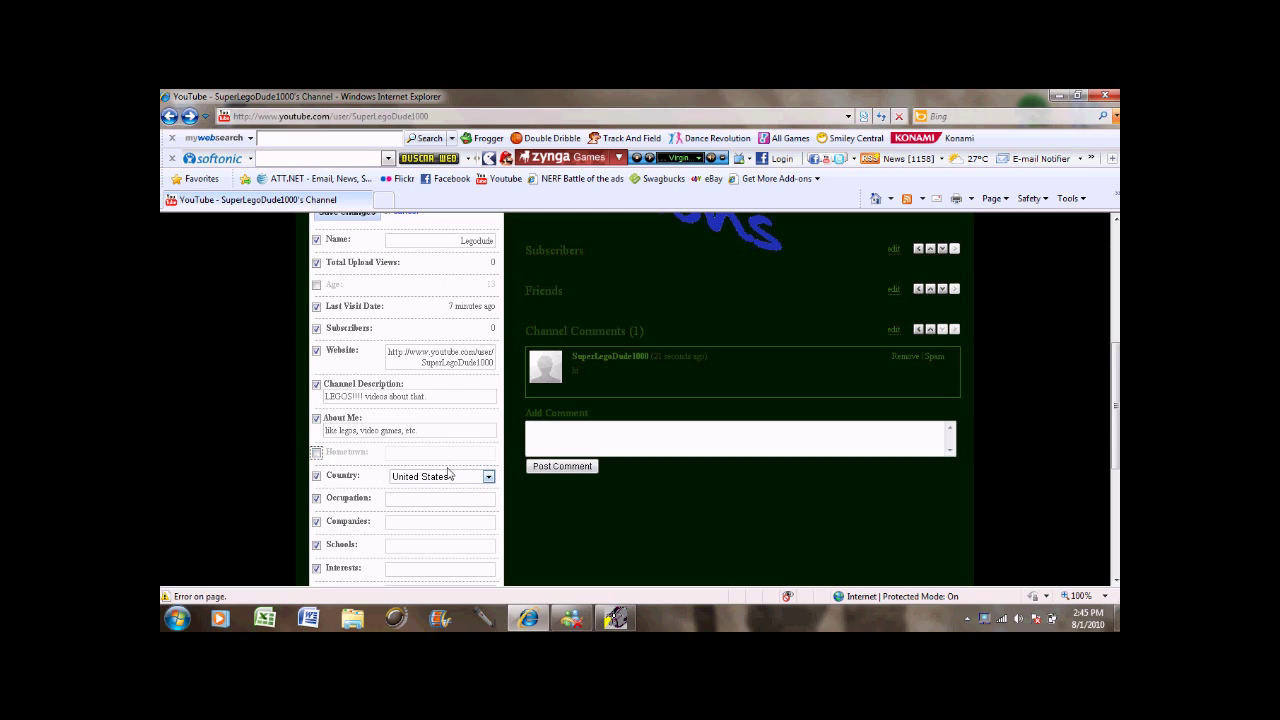
pyautogui.click(316, 498)
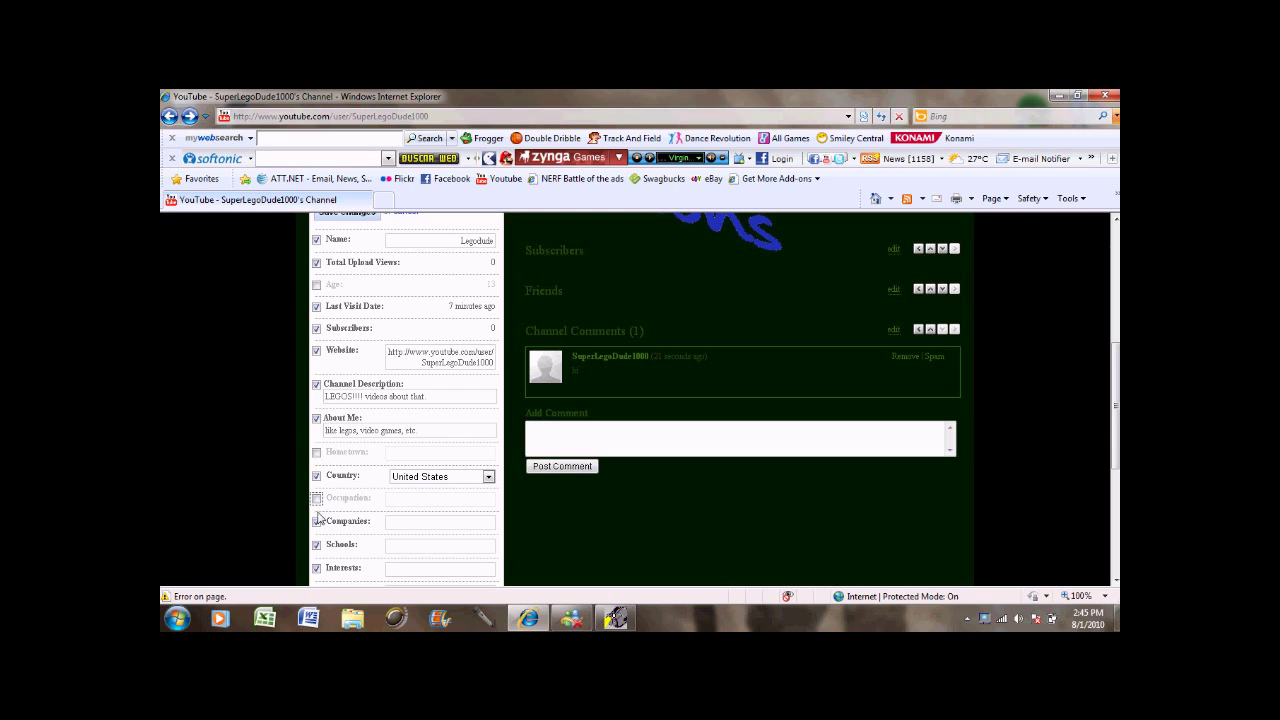
pyautogui.click(316, 521)
pyautogui.click(316, 544)
pyautogui.click(317, 568)
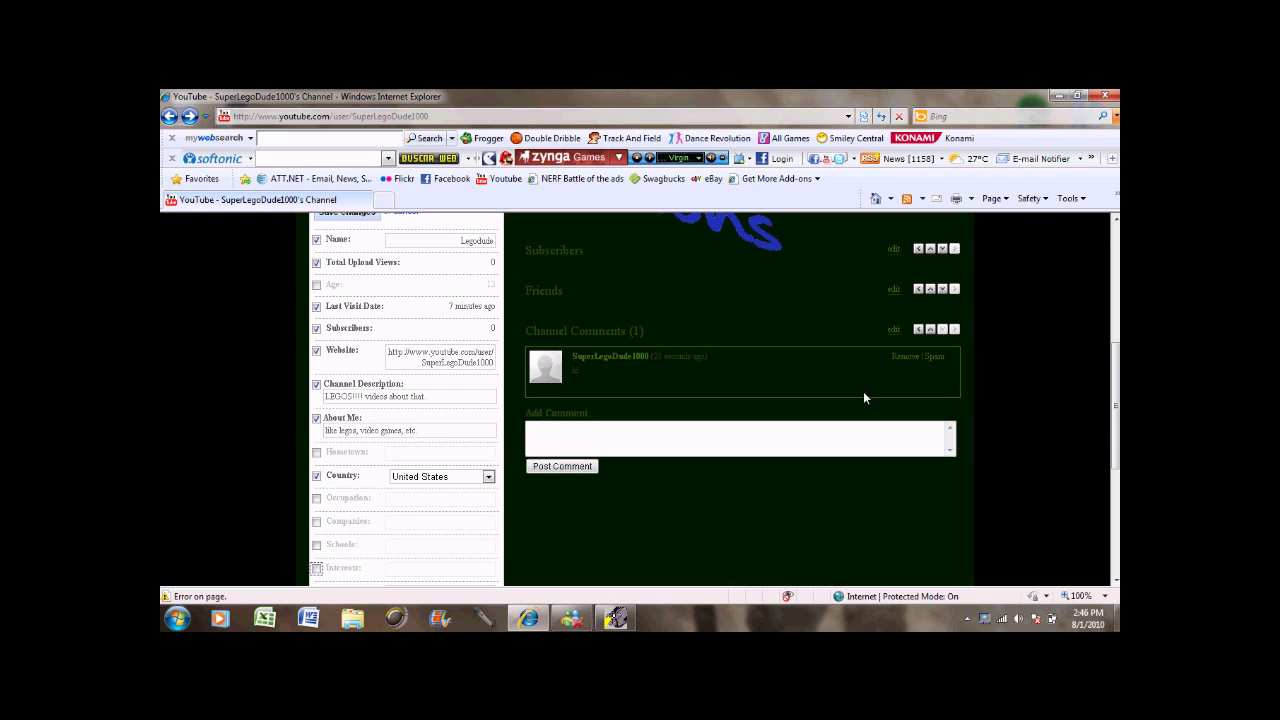
pyautogui.scroll(-5, 1094, 447)
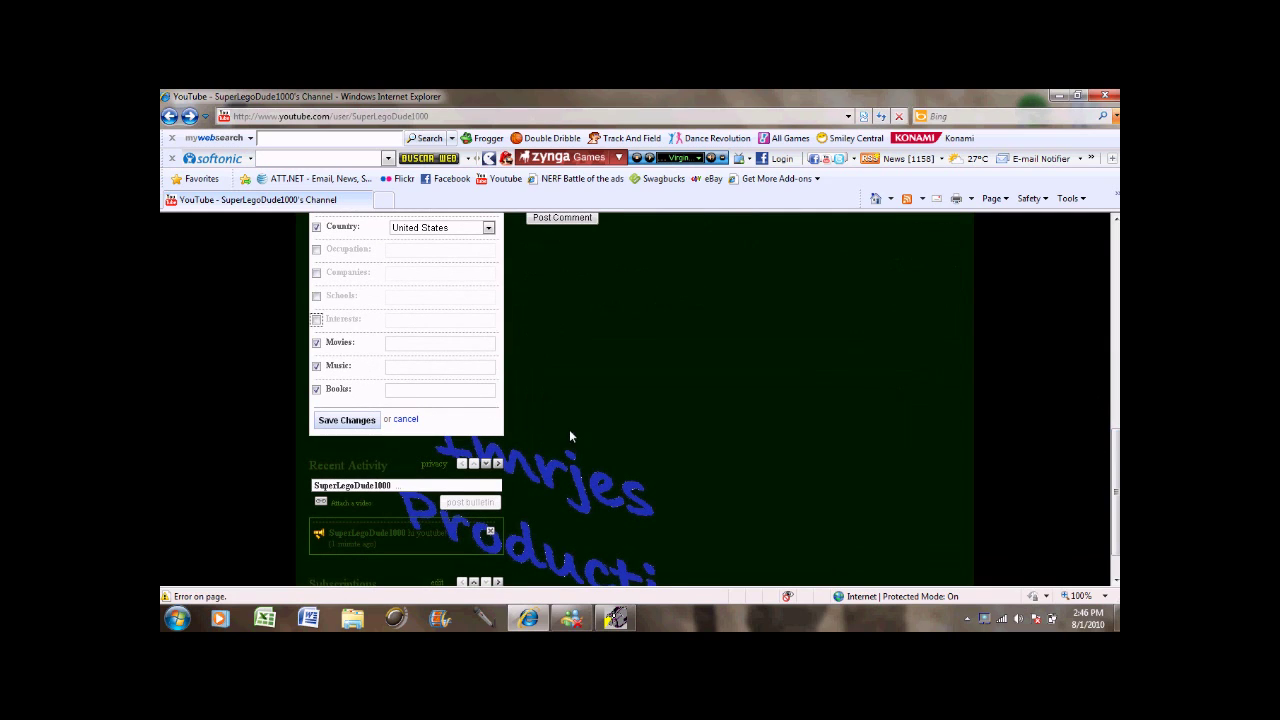
pyautogui.click(316, 342)
pyautogui.click(316, 365)
pyautogui.click(316, 389)
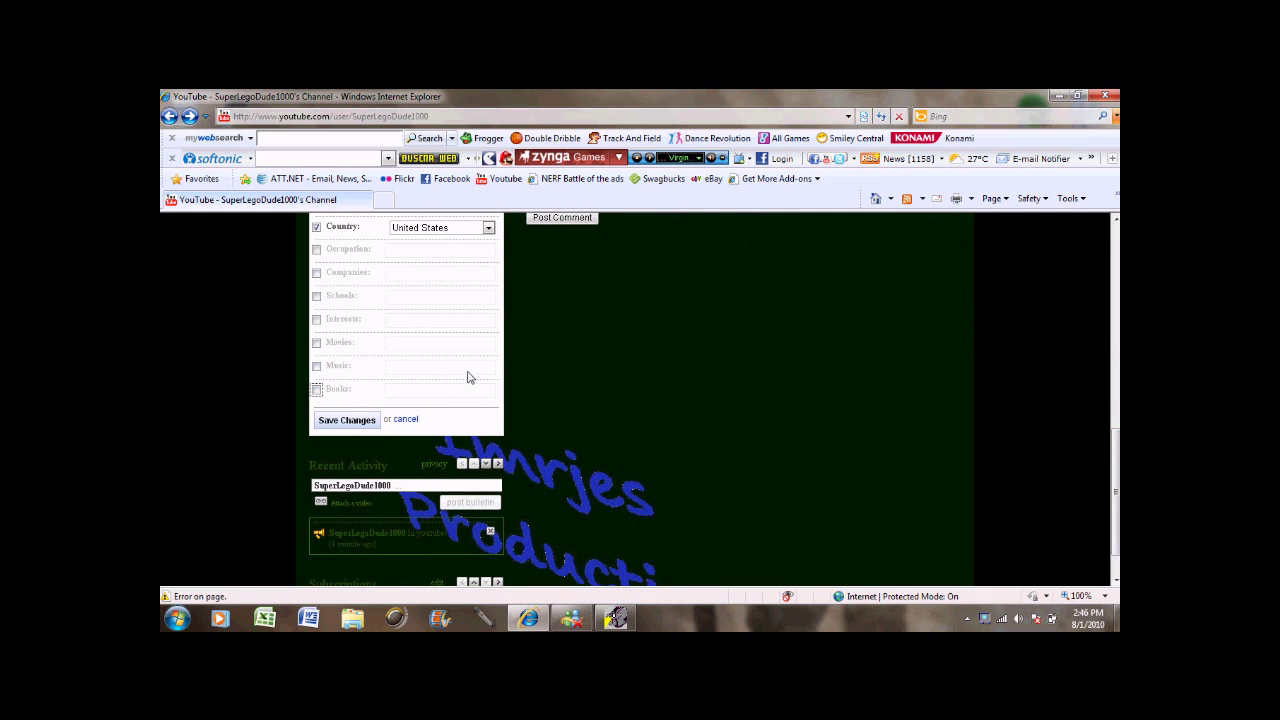
pyautogui.click(372, 422)
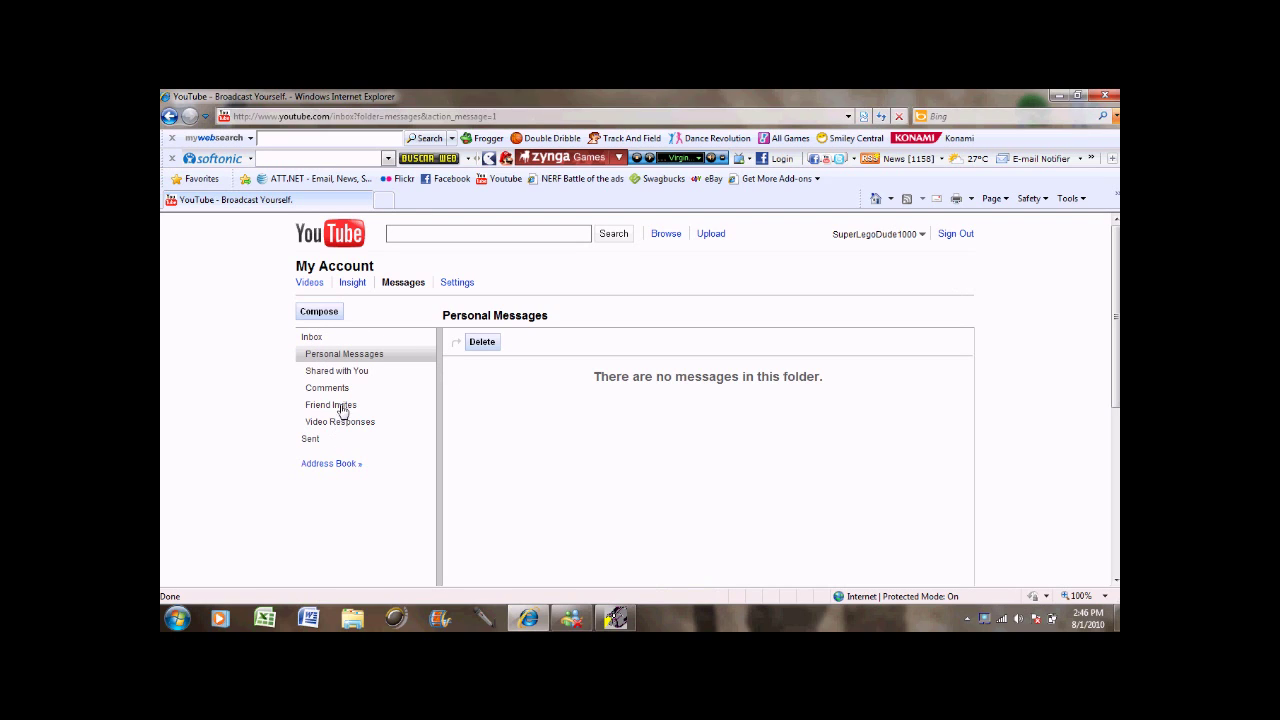
# Check the Sent and Personal Messages folders, then go to My Uploaded Videos.
pyautogui.click(310, 439)
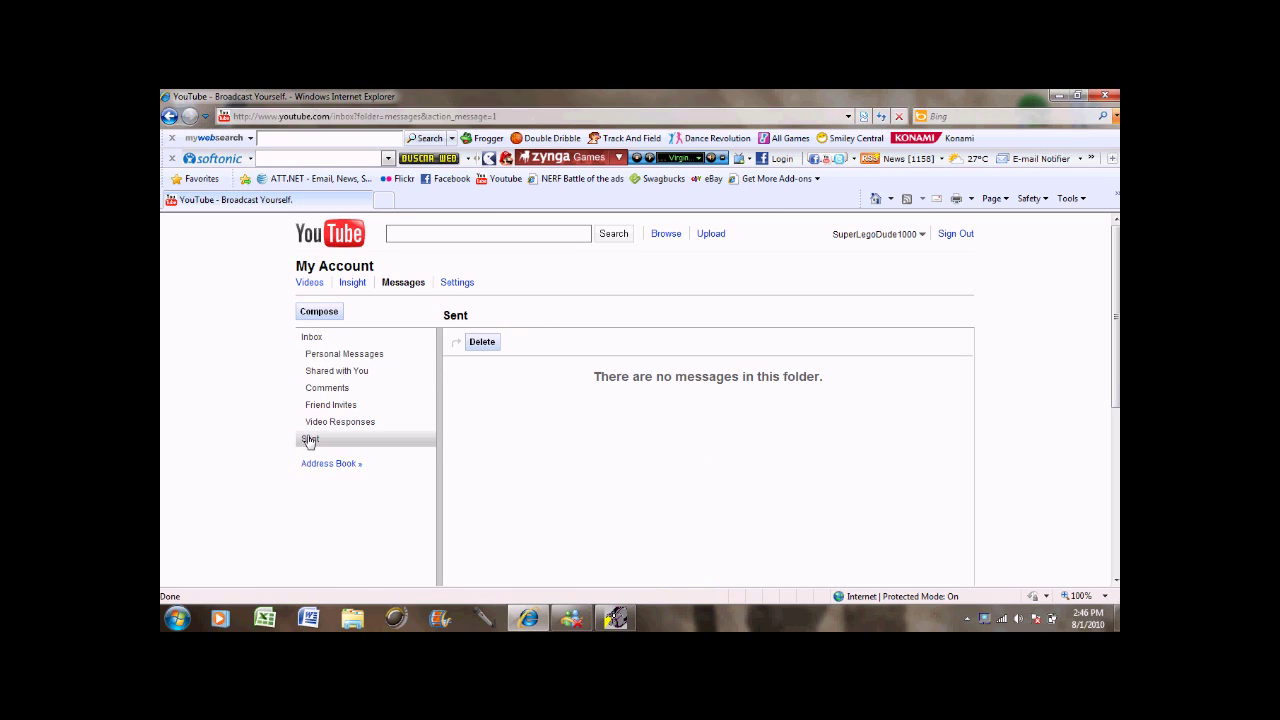
pyautogui.click(350, 353)
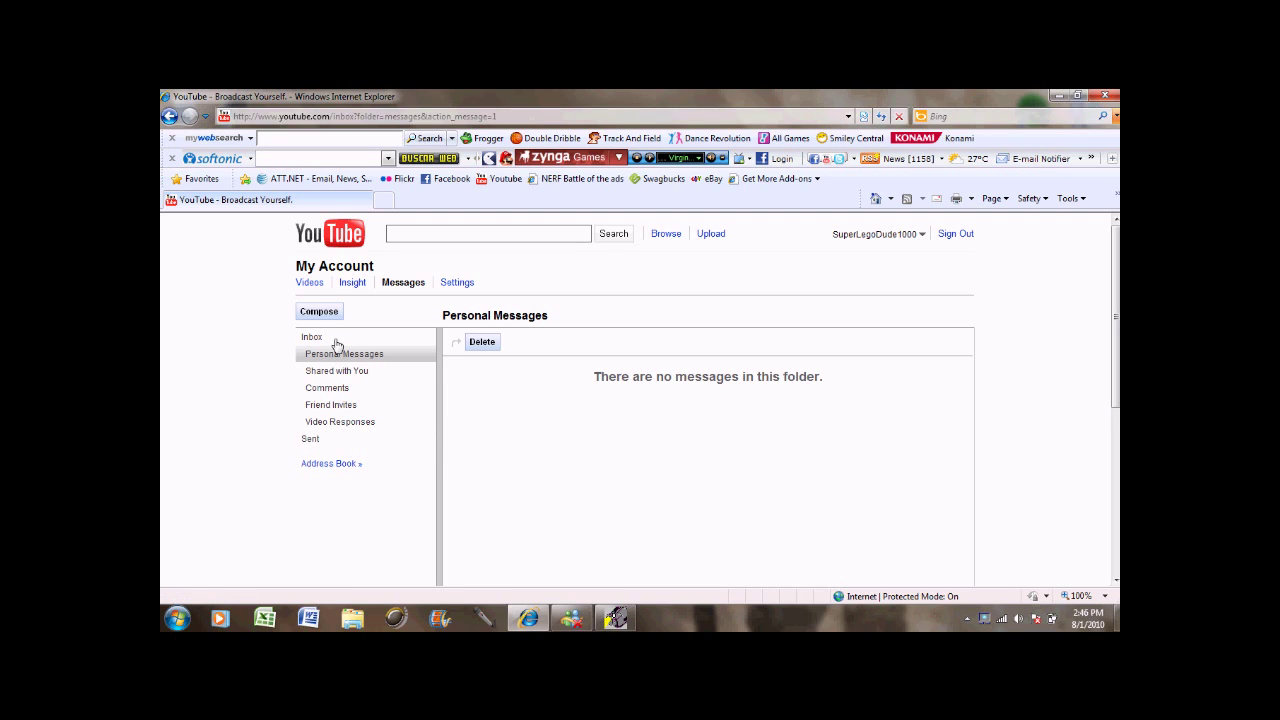
pyautogui.click(321, 289)
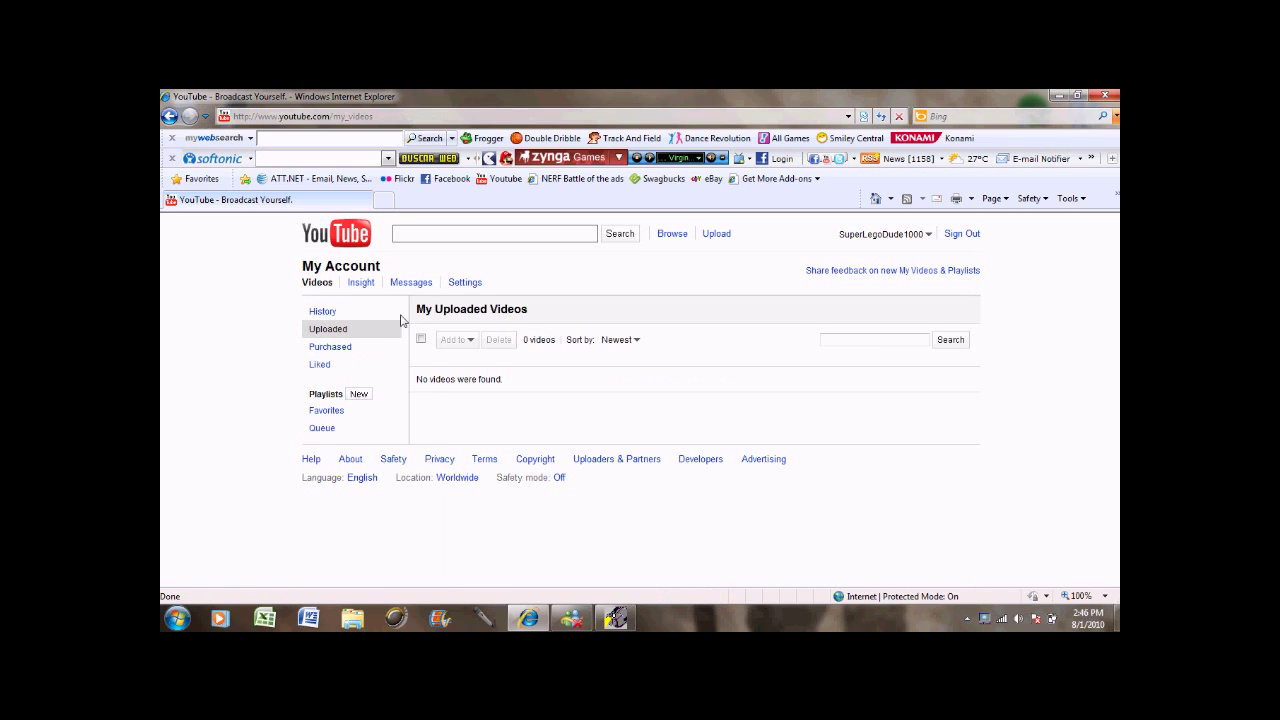
# View the Insight statistics page, then the empty message inbox and the account Settings overview.
pyautogui.click(364, 285)
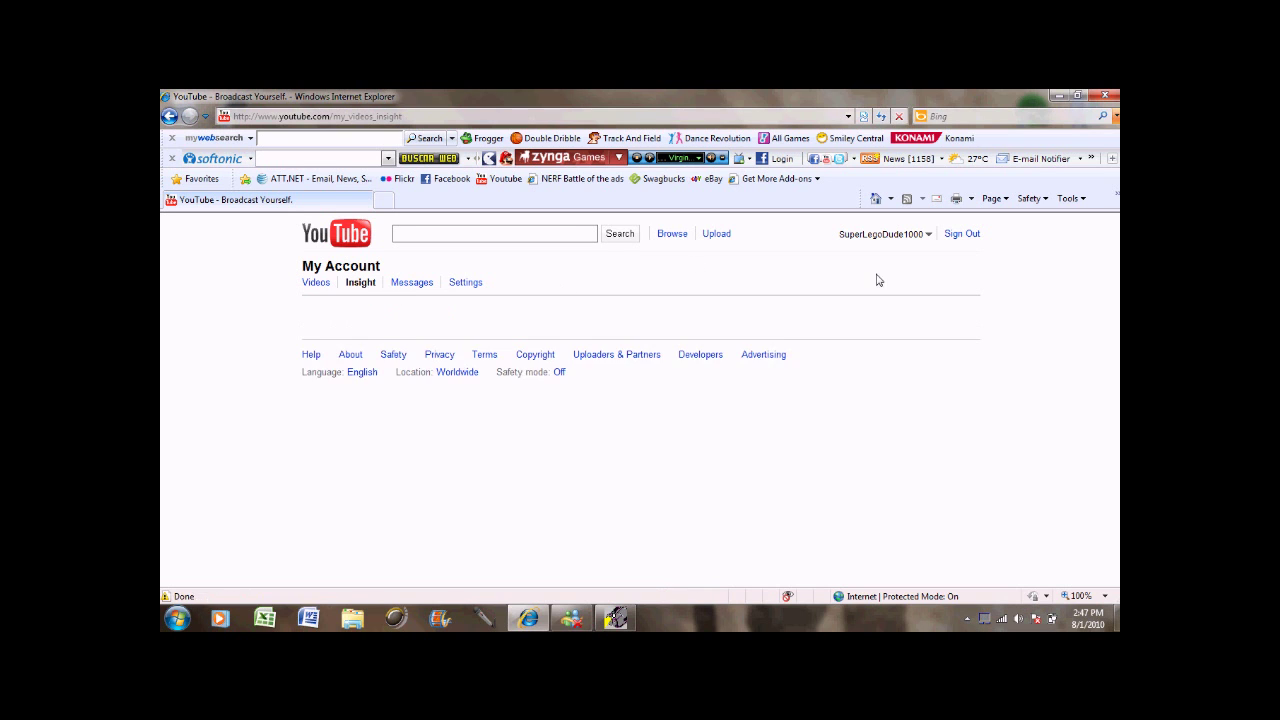
pyautogui.scroll(-1, 1115, 315)
pyautogui.scroll(-3, 1115, 315)
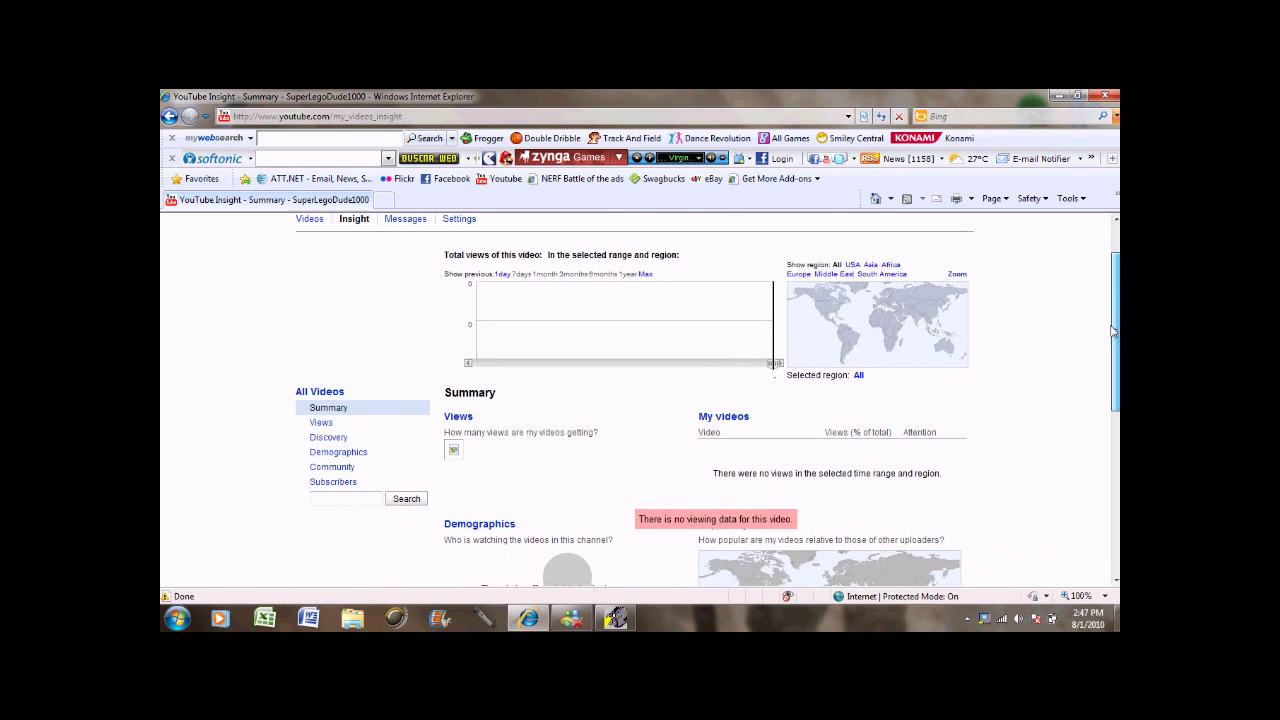
pyautogui.scroll(4, 1115, 310)
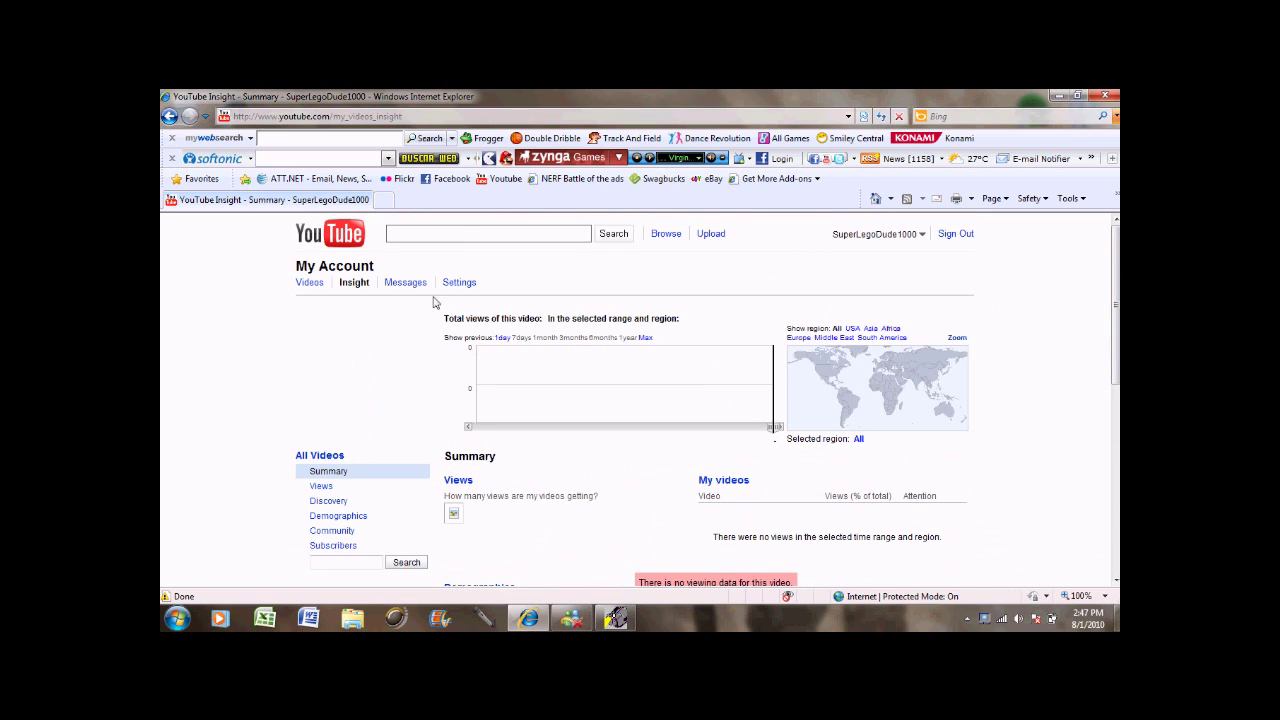
pyautogui.click(405, 285)
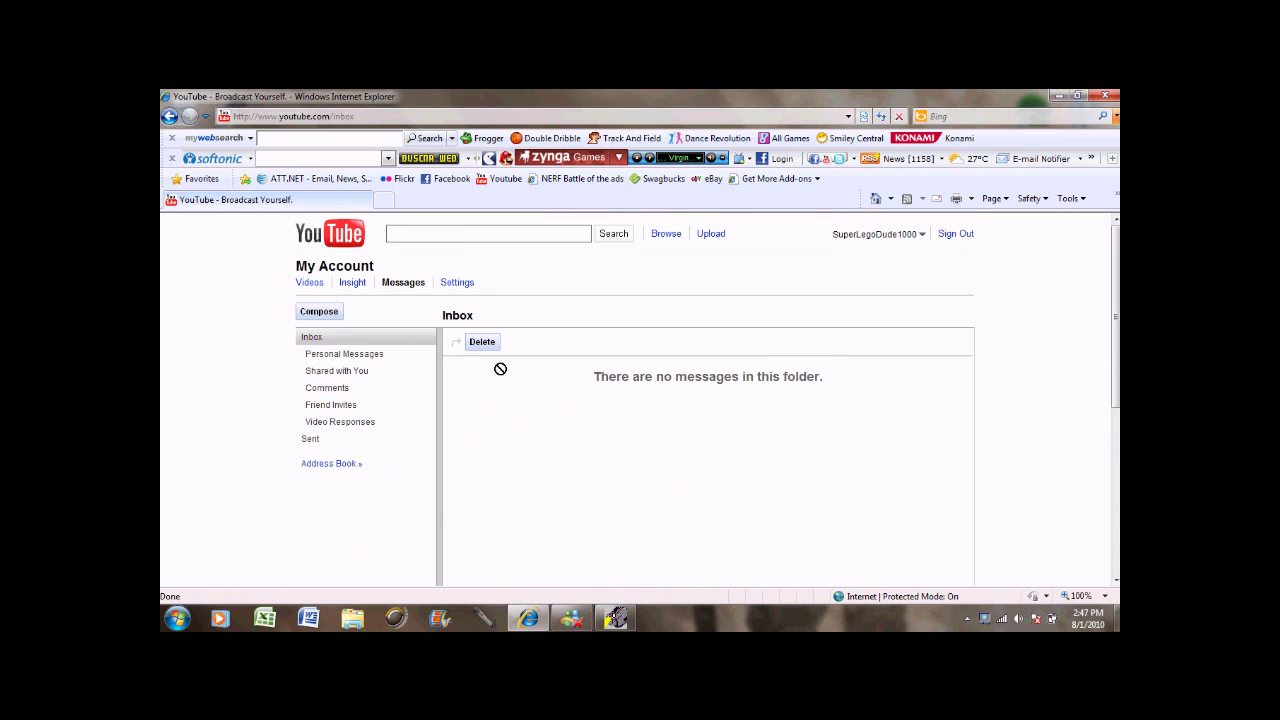
pyautogui.click(456, 285)
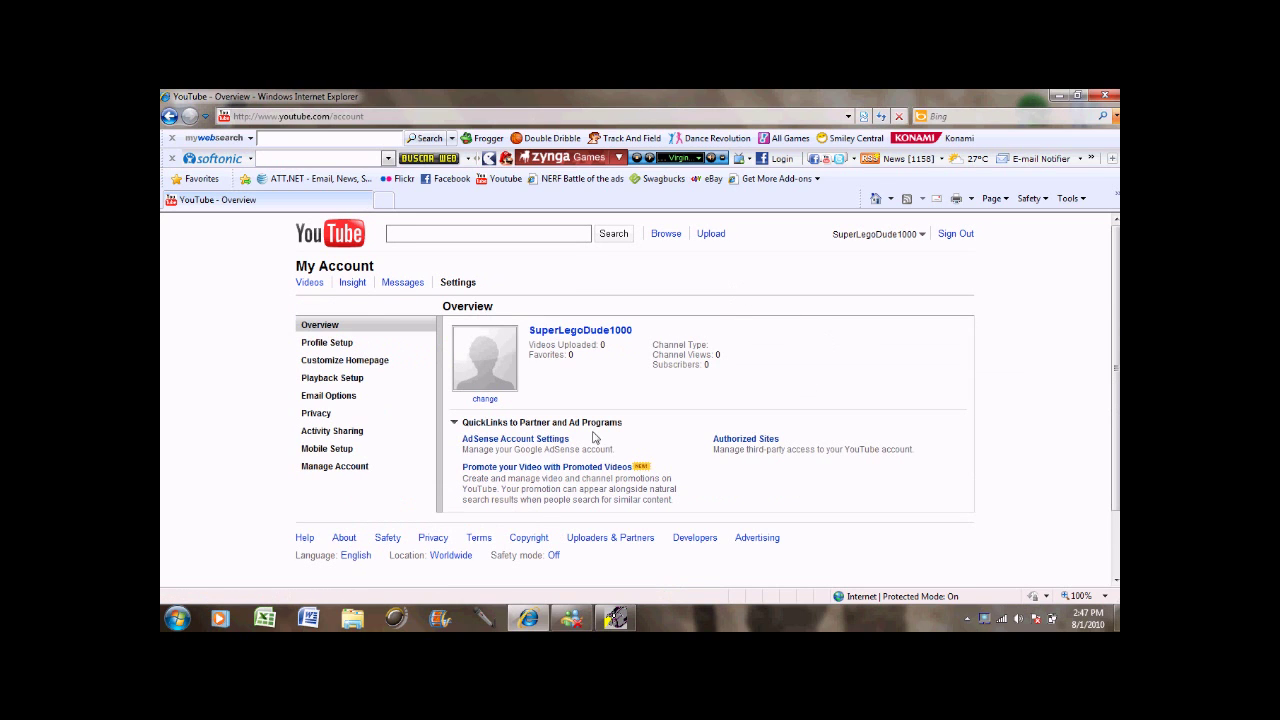
# Upload the colourful Lego bricks image as the profile picture and save it.
pyautogui.click(488, 400)
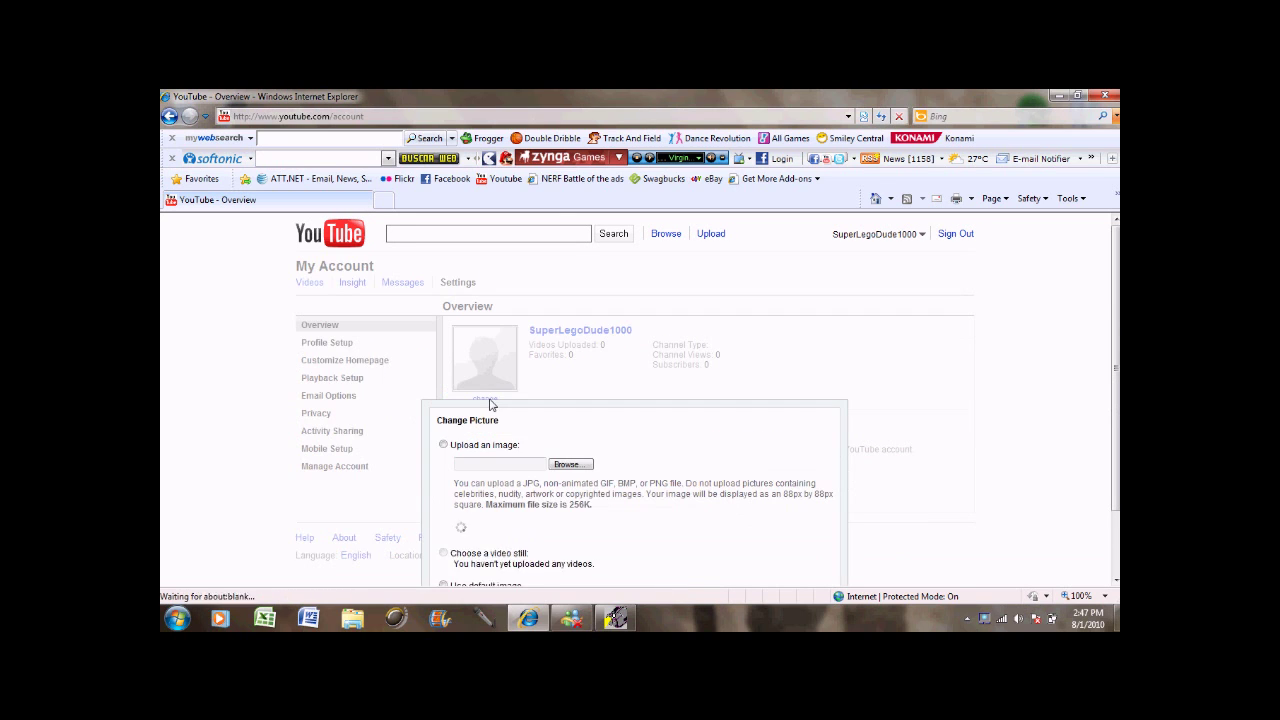
pyautogui.click(566, 464)
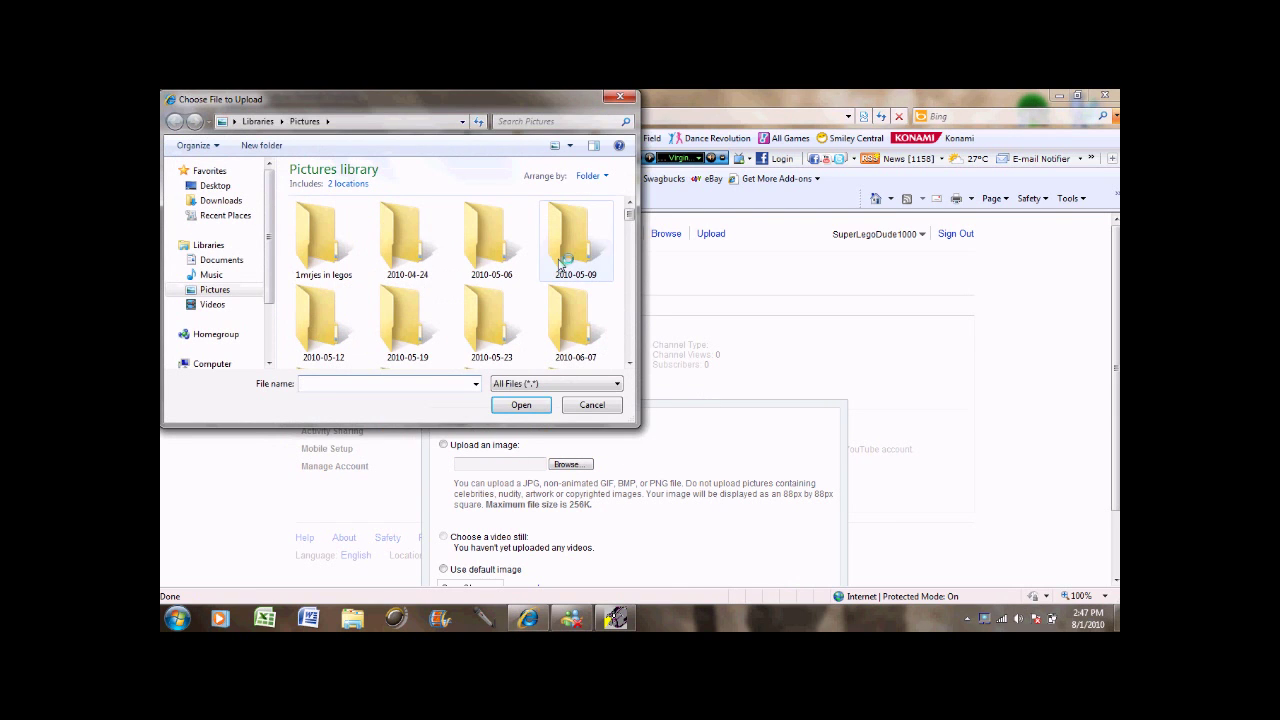
pyautogui.scroll(-10, 590, 300)
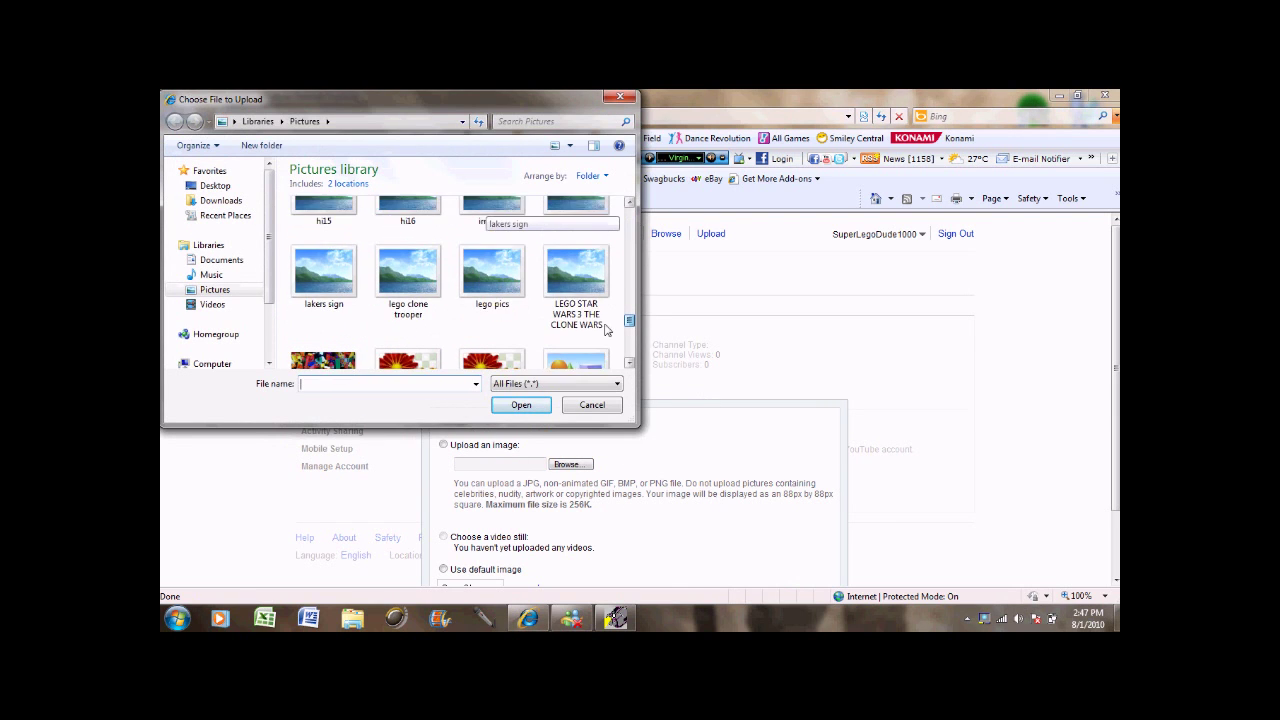
pyautogui.doubleClick(322, 308)
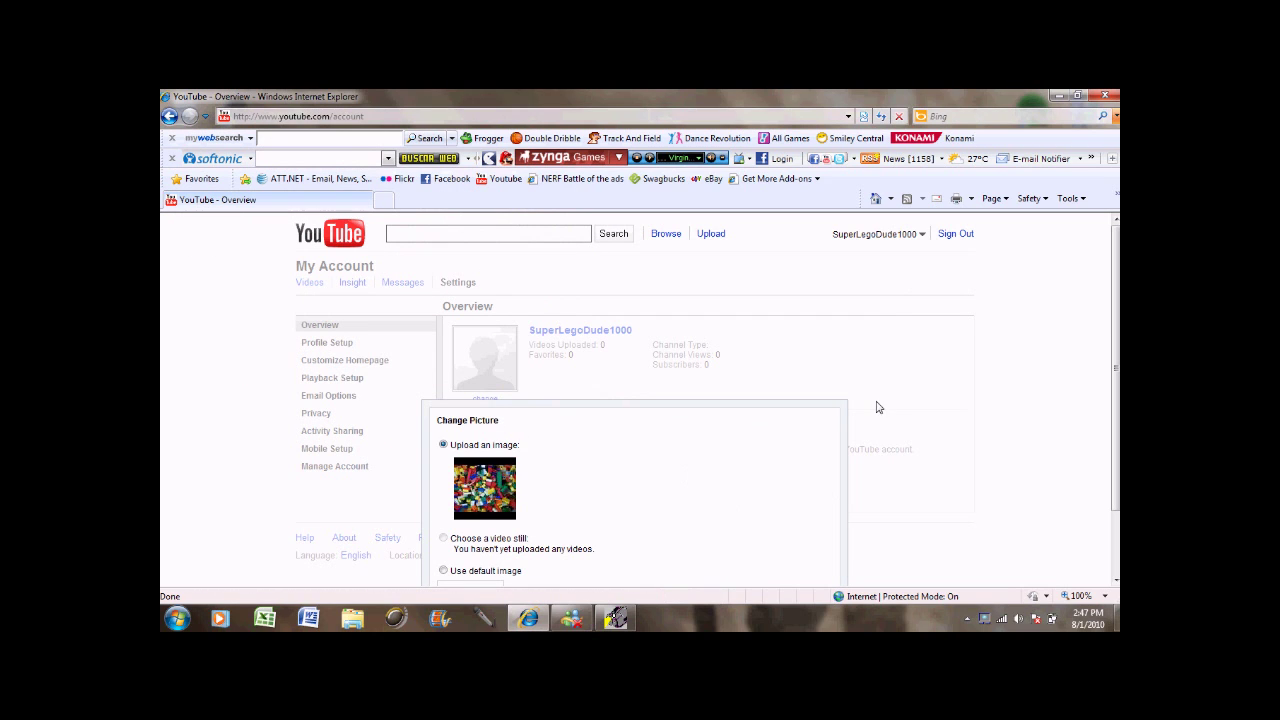
pyautogui.scroll(-1, 1100, 372)
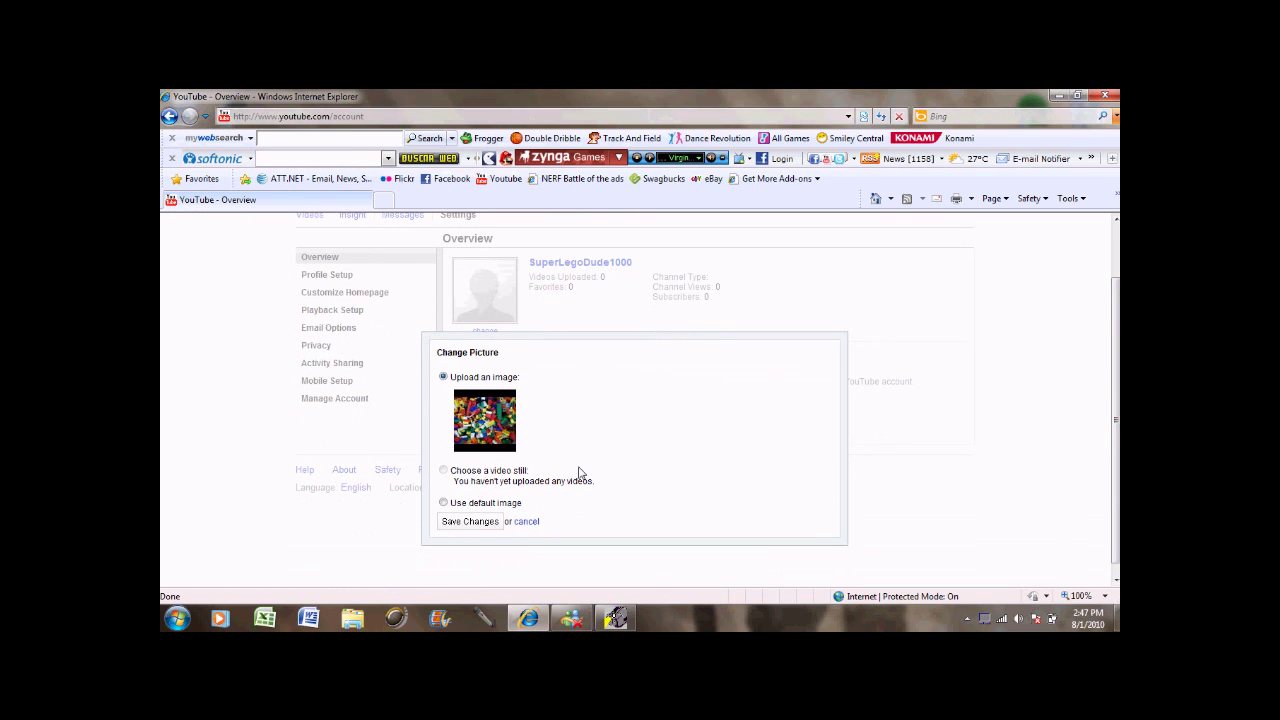
pyautogui.click(491, 523)
pyautogui.click(485, 524)
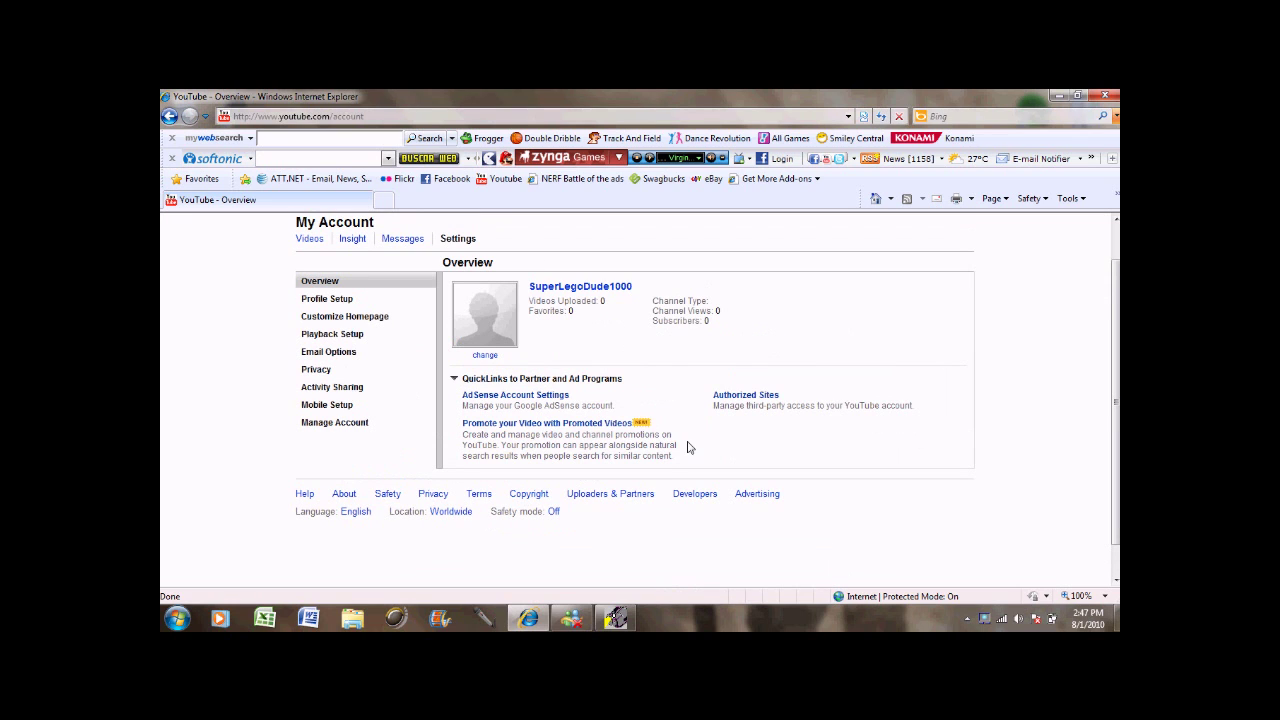
# Expand each Profile Setup section from Personal Details to Interests, then show the Customize Homepage modules.
pyautogui.click(323, 299)
pyautogui.click(322, 283)
pyautogui.click(339, 306)
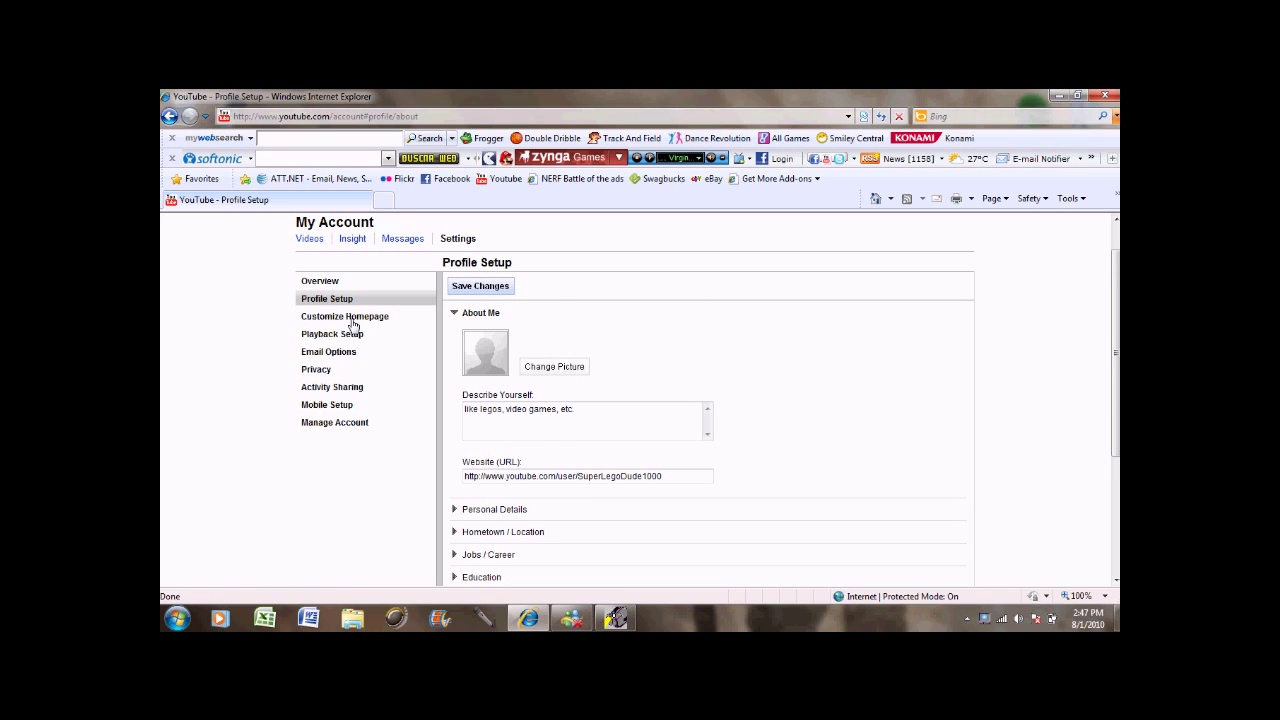
pyautogui.click(510, 511)
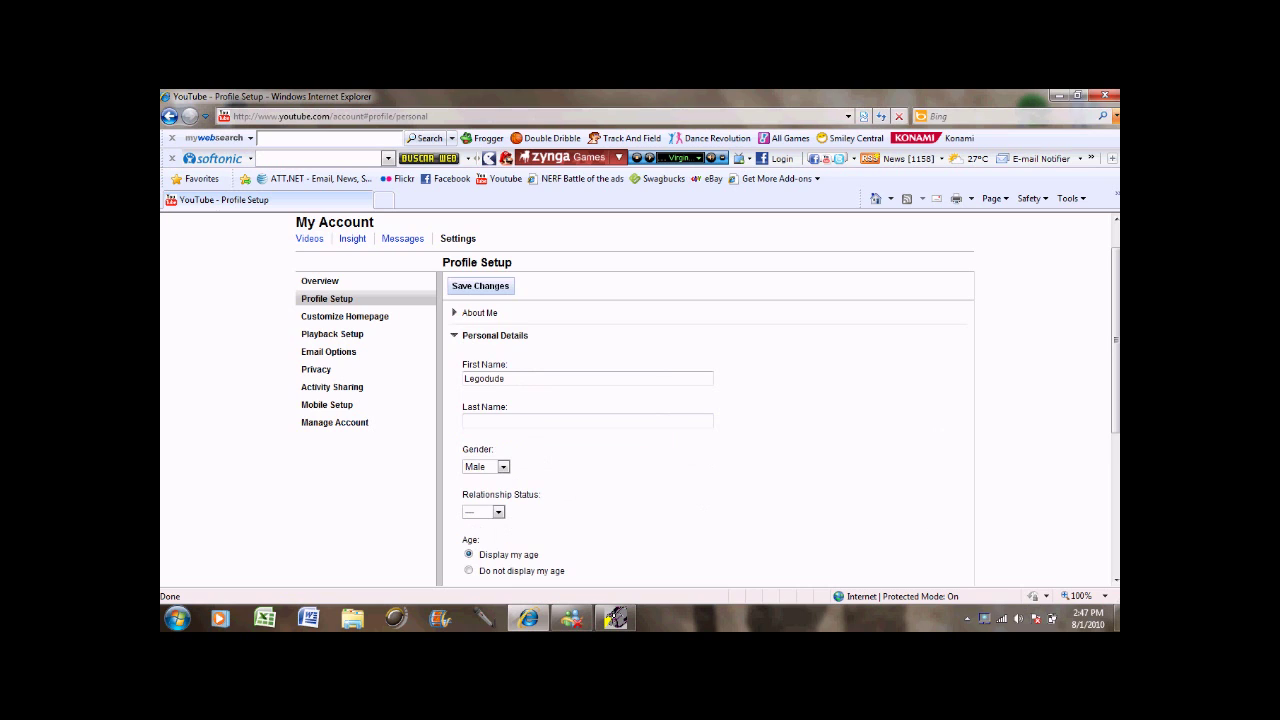
pyautogui.scroll(-1, 645, 362)
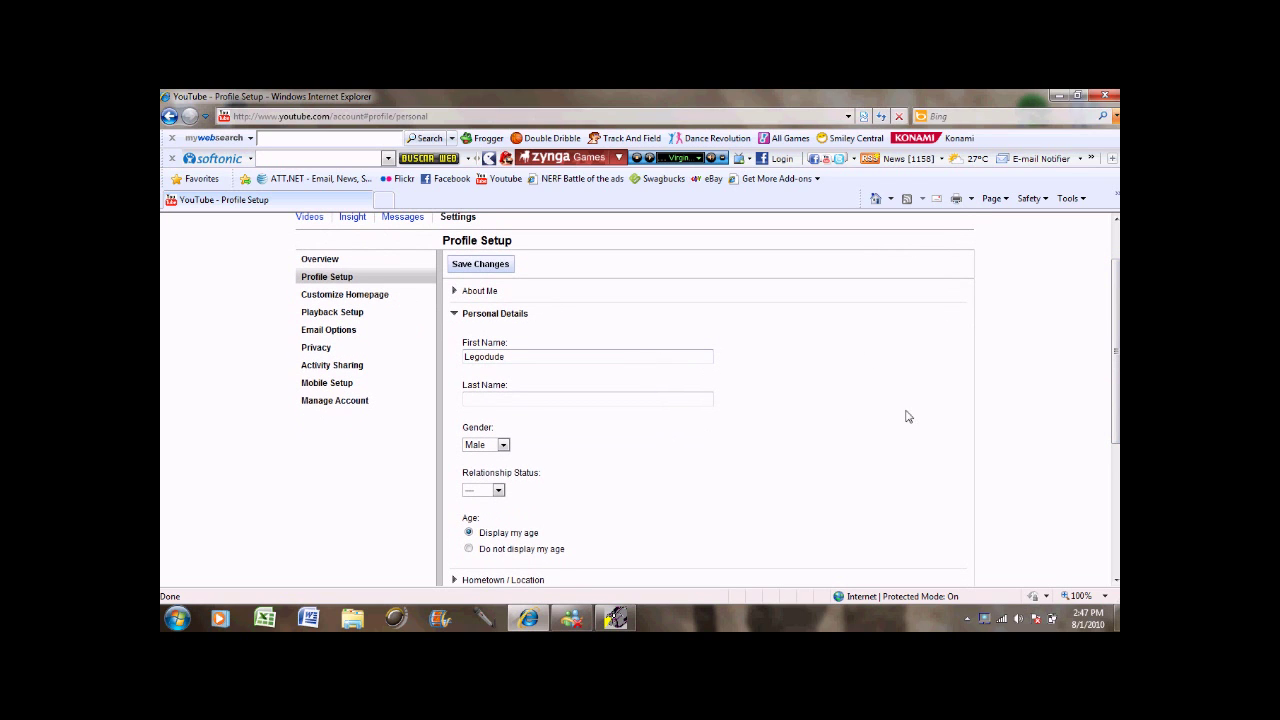
pyautogui.click(533, 579)
pyautogui.scroll(-3, 512, 403)
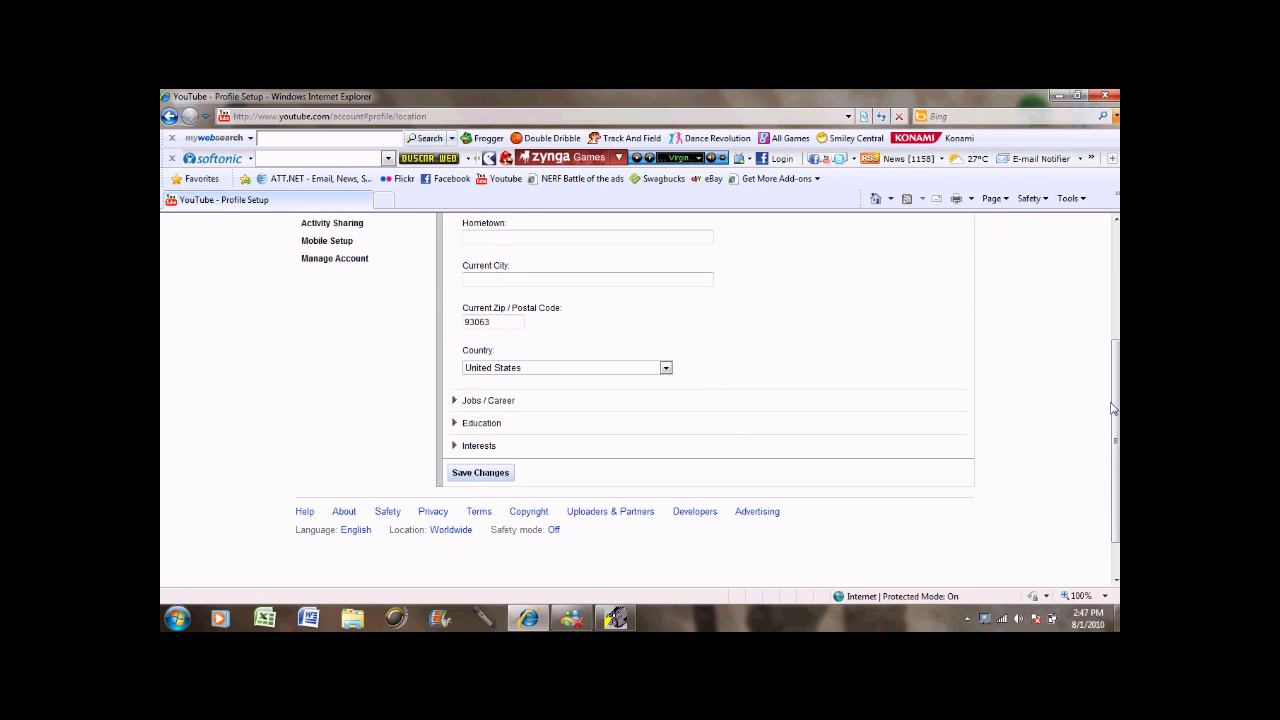
pyautogui.click(508, 401)
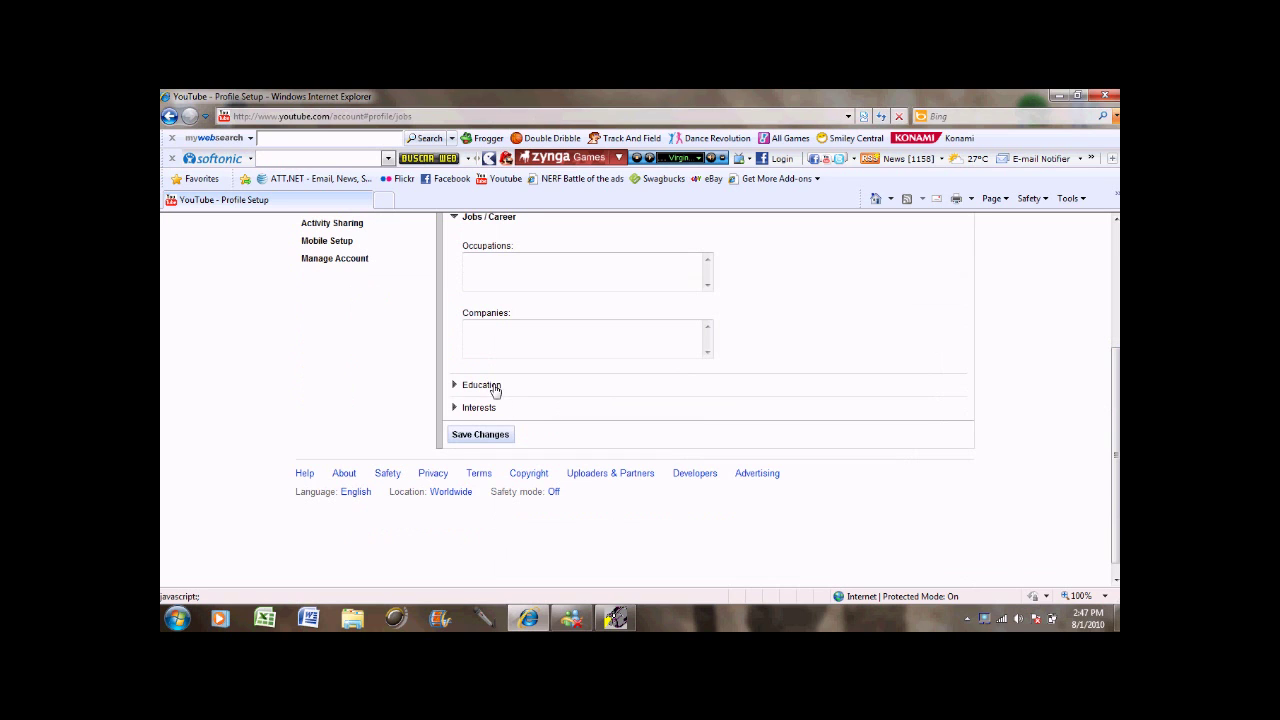
pyautogui.click(494, 387)
pyautogui.click(494, 398)
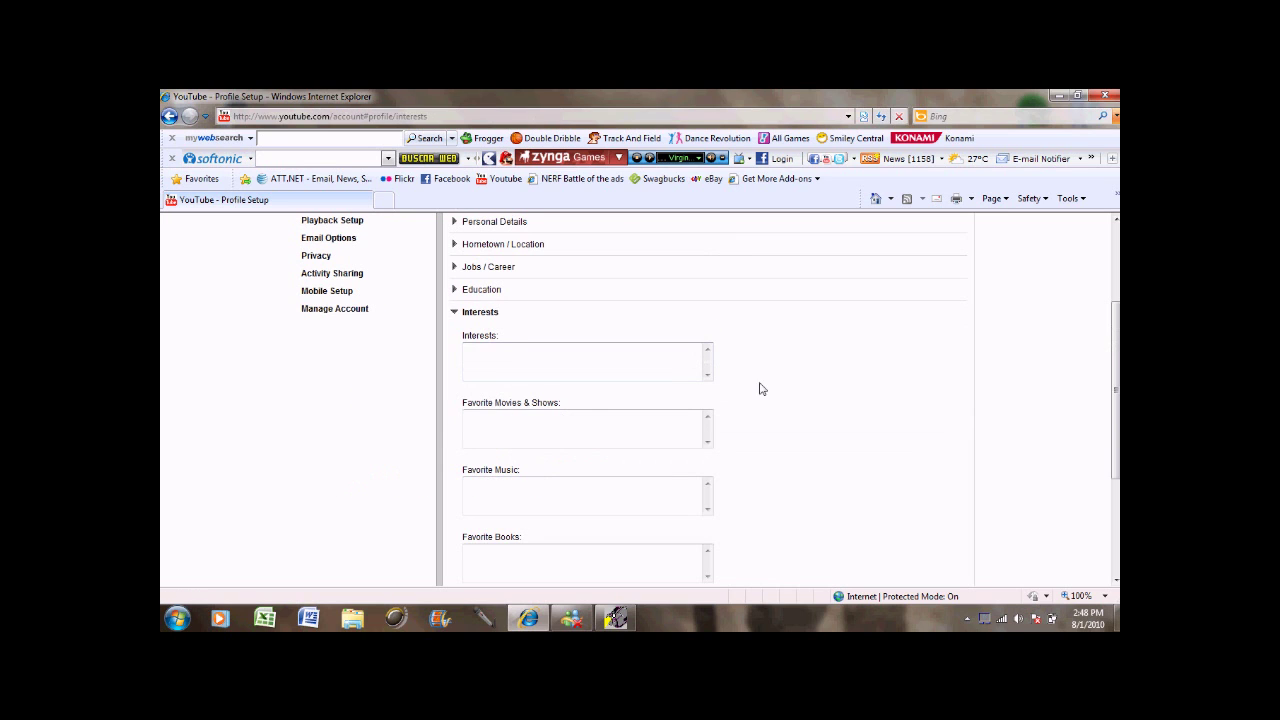
pyautogui.scroll(3, 640, 400)
pyautogui.click(381, 351)
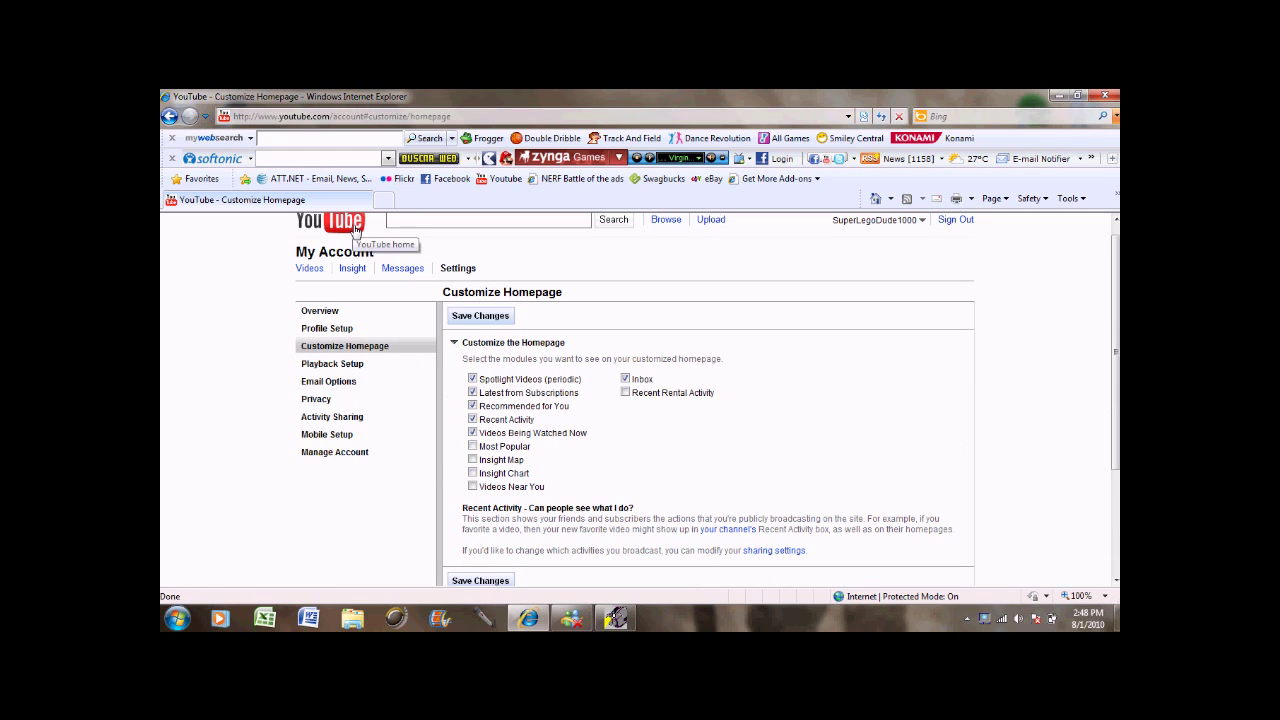
# Step through Playback Setup, Email Options, Privacy, Activity Sharing, Mobile Setup and Manage Account settings.
pyautogui.click(348, 366)
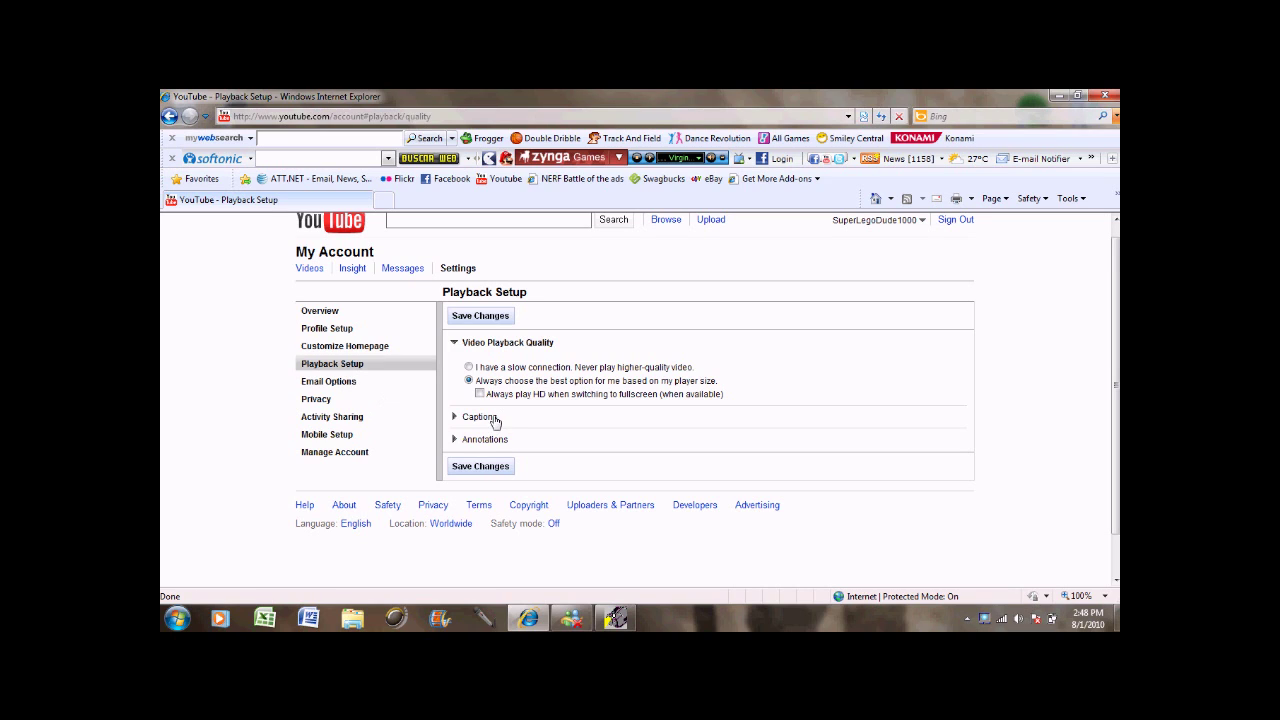
pyautogui.click(358, 385)
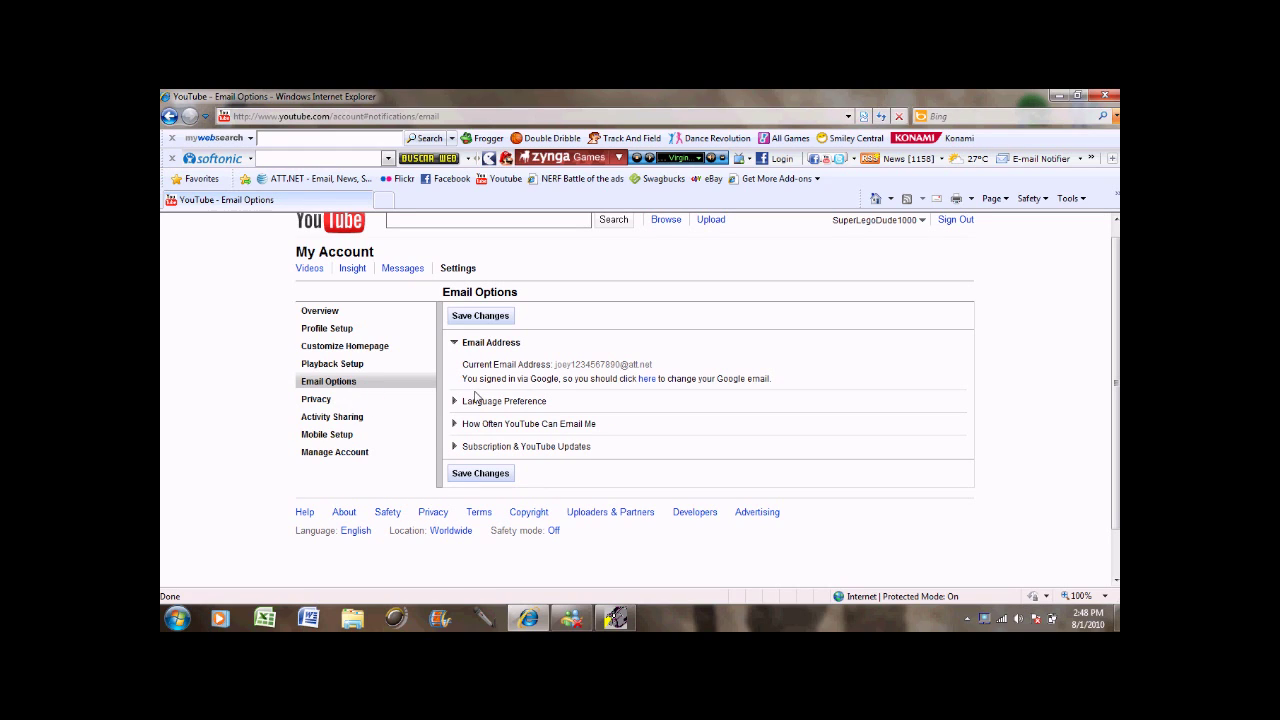
pyautogui.click(322, 404)
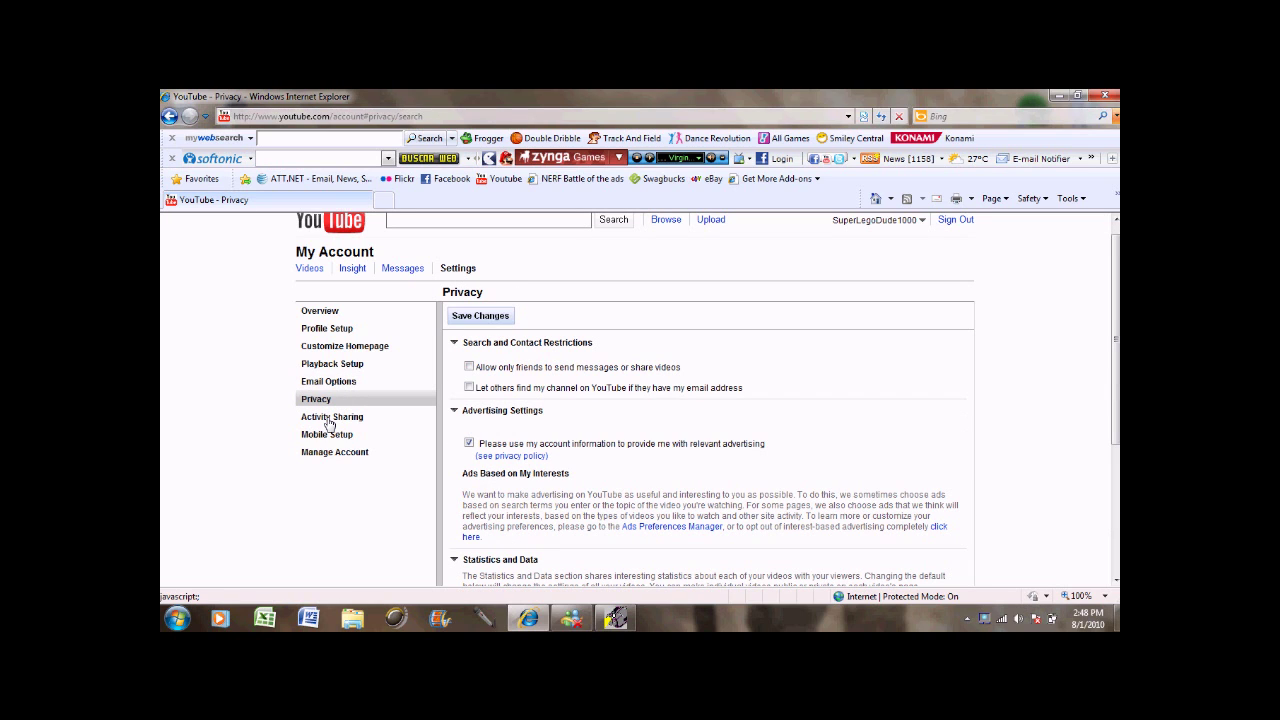
pyautogui.click(338, 421)
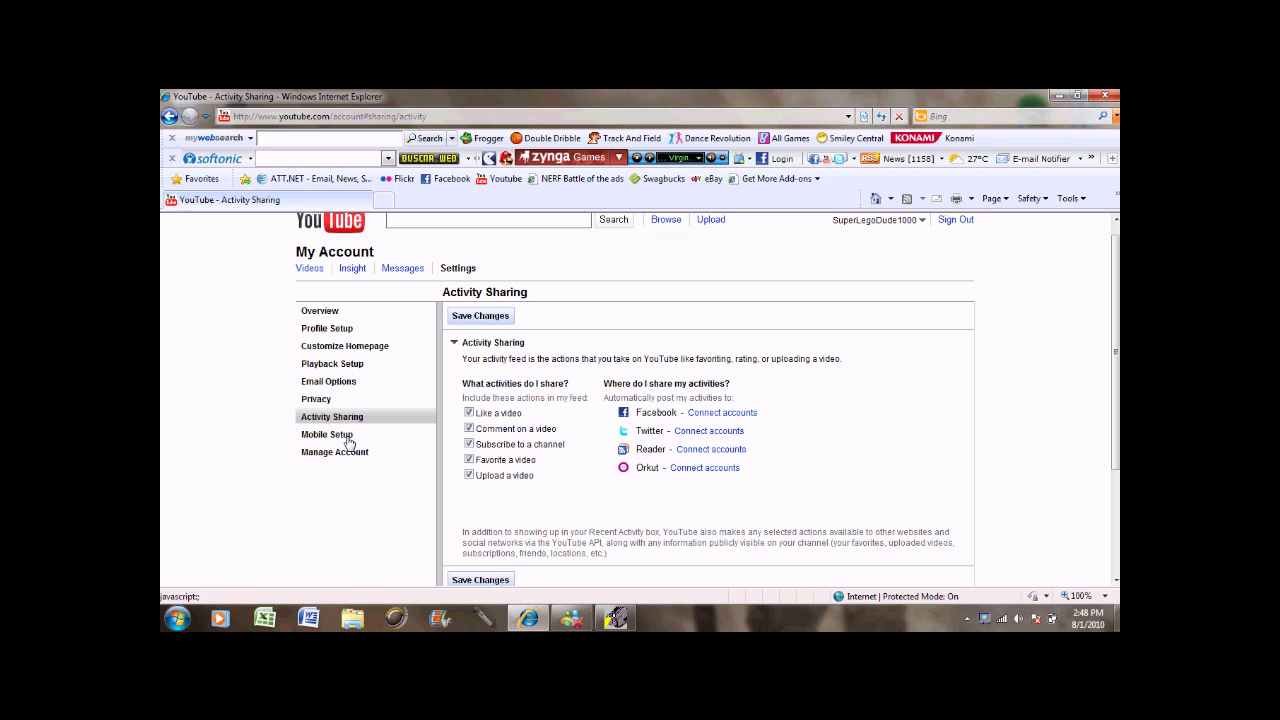
pyautogui.click(349, 437)
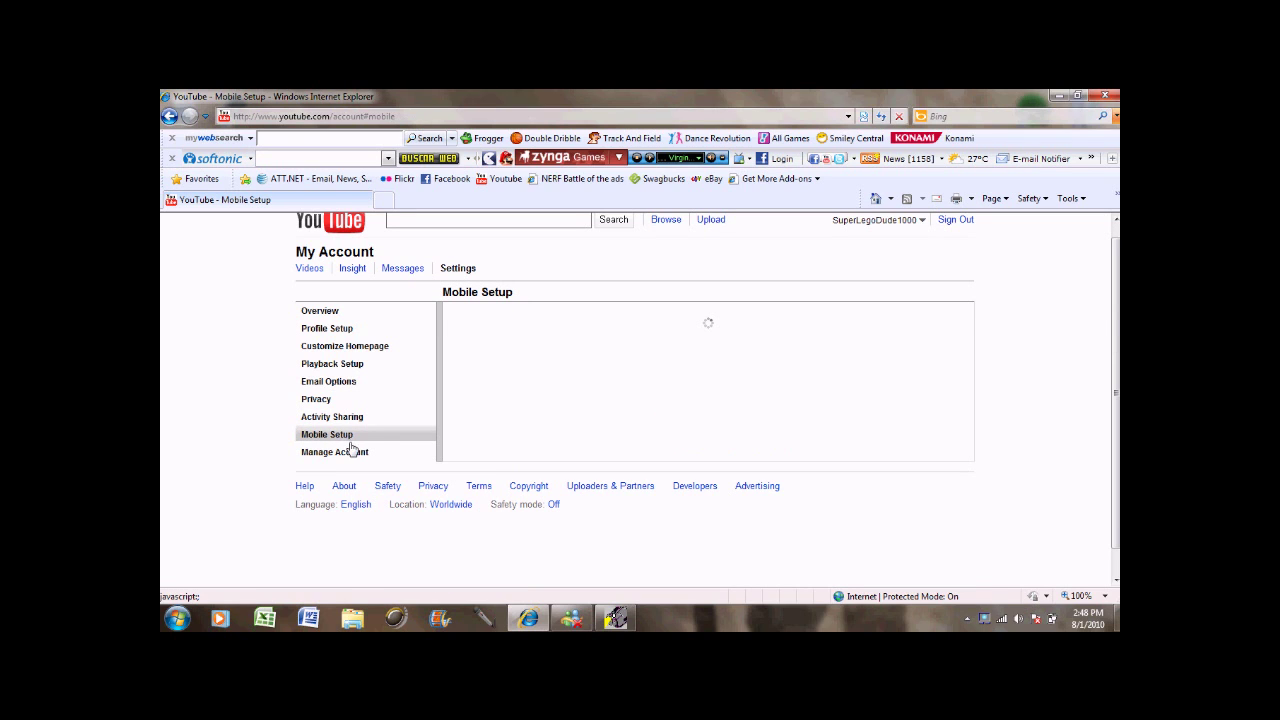
pyautogui.click(356, 453)
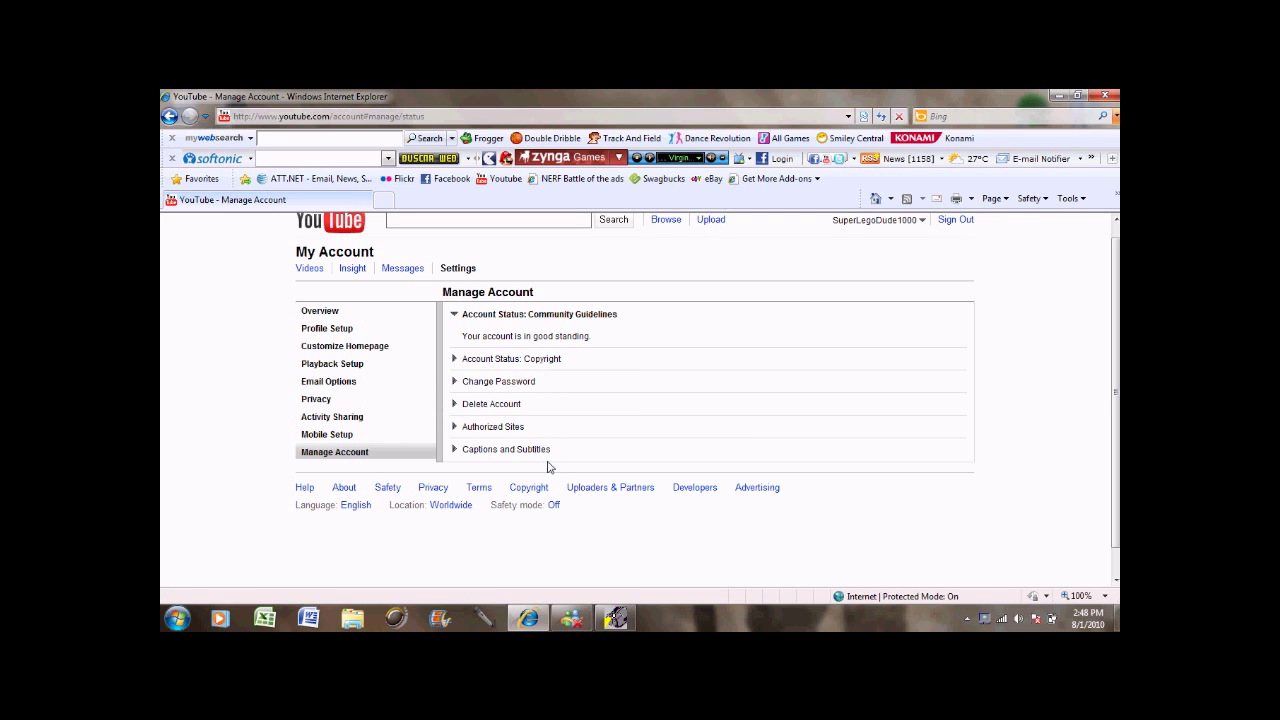
# Dismiss the browser's safety options and show the account's quick links.
pyautogui.click(1030, 198)
pyautogui.click(1096, 309)
pyautogui.scroll(-1, 1105, 350)
pyautogui.scroll(2, 1105, 350)
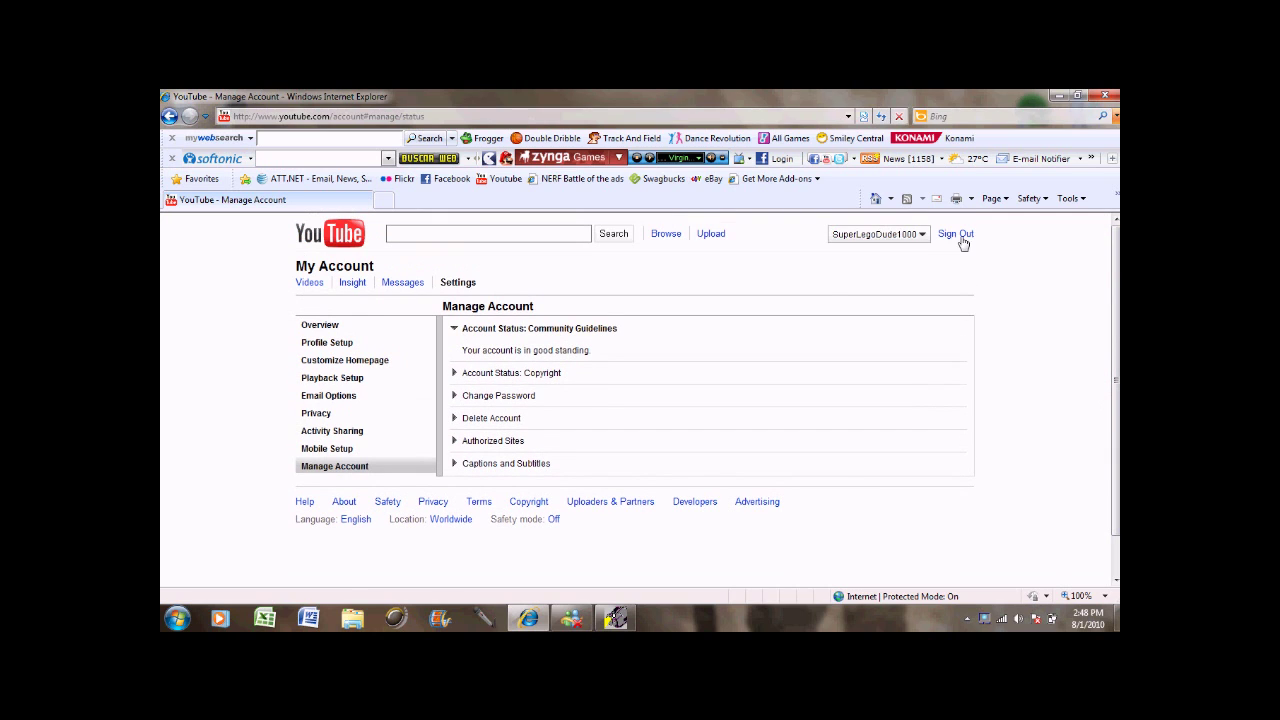
pyautogui.click(857, 236)
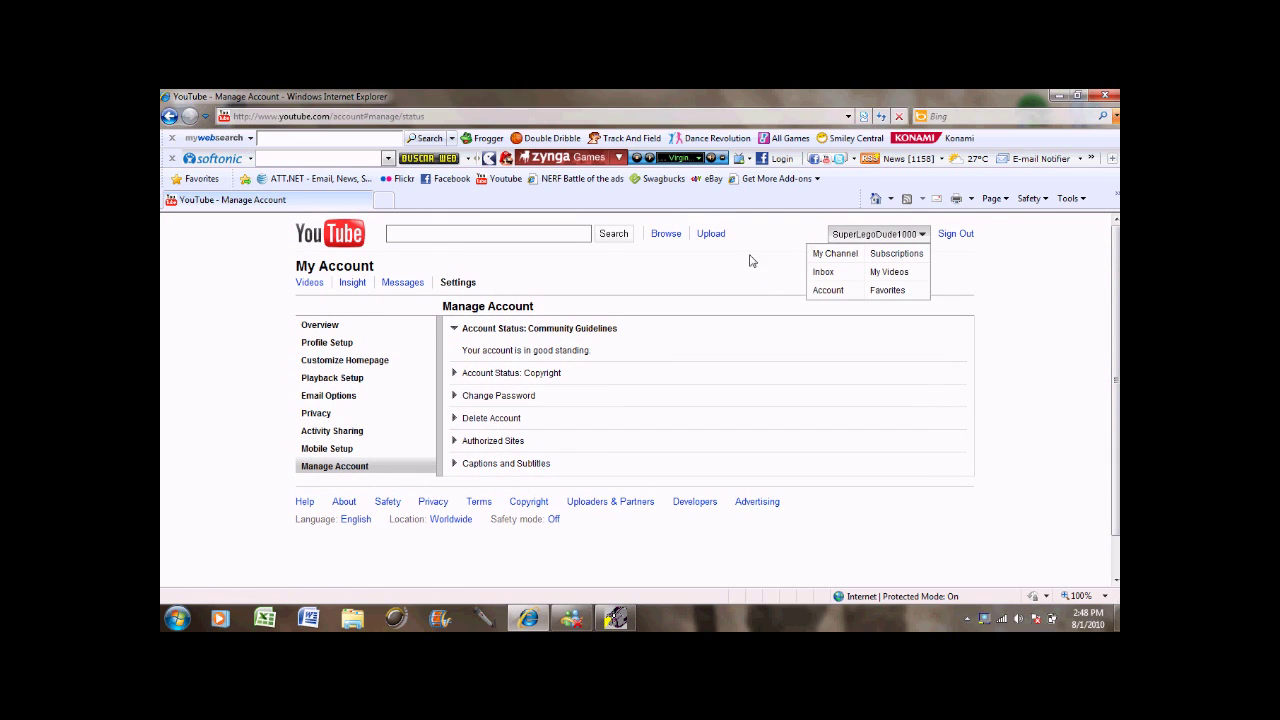
# Back on the YouTube homepage, shift the Recent Activity module one place up, above Subscriptions.
pyautogui.click(328, 235)
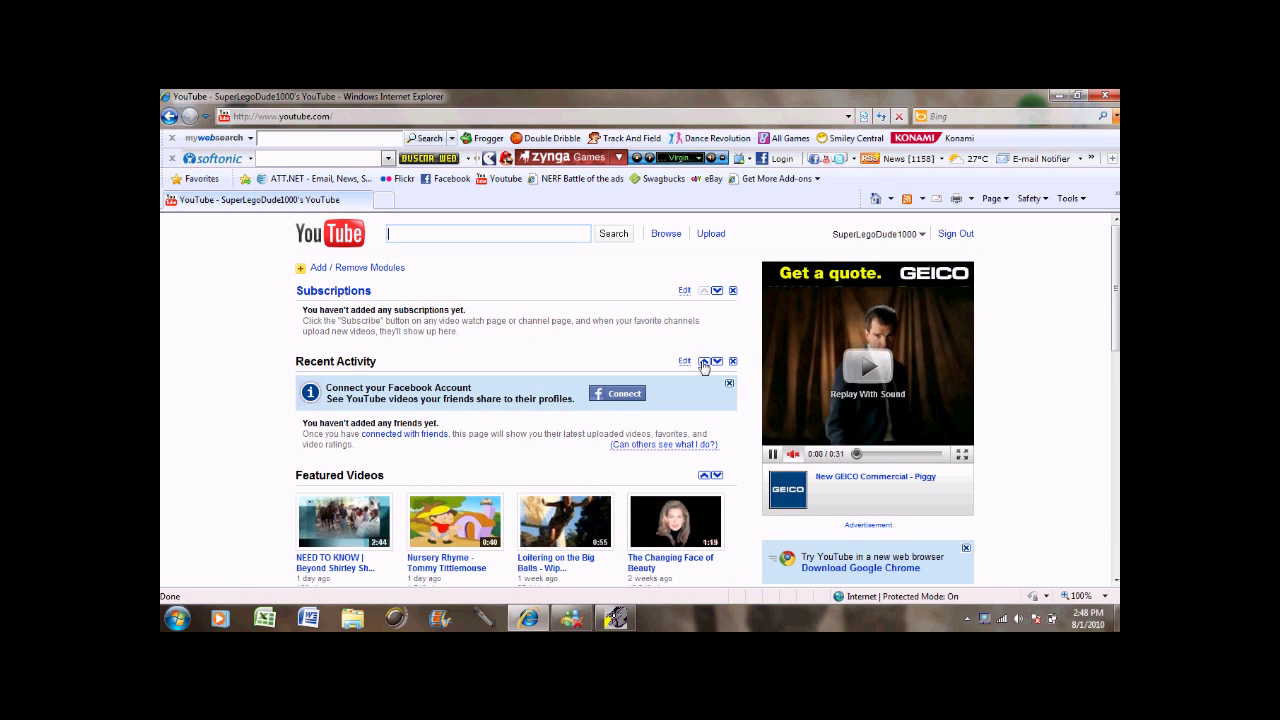
pyautogui.click(704, 362)
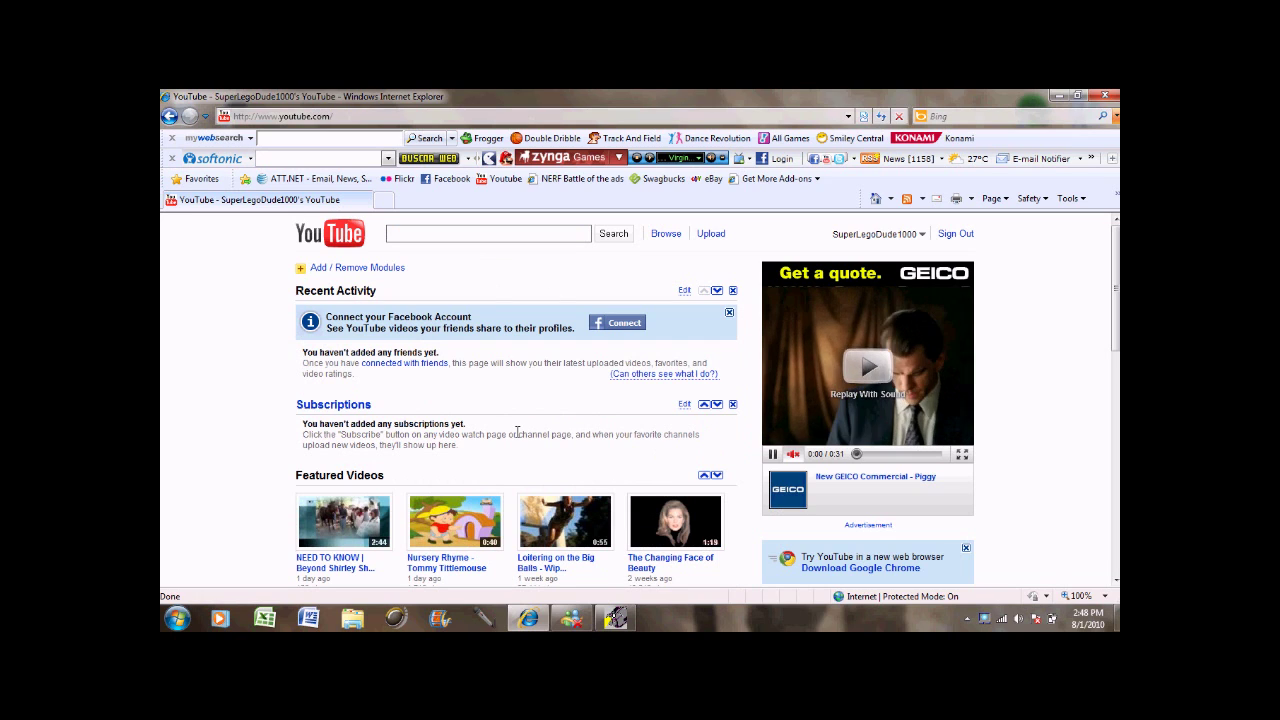